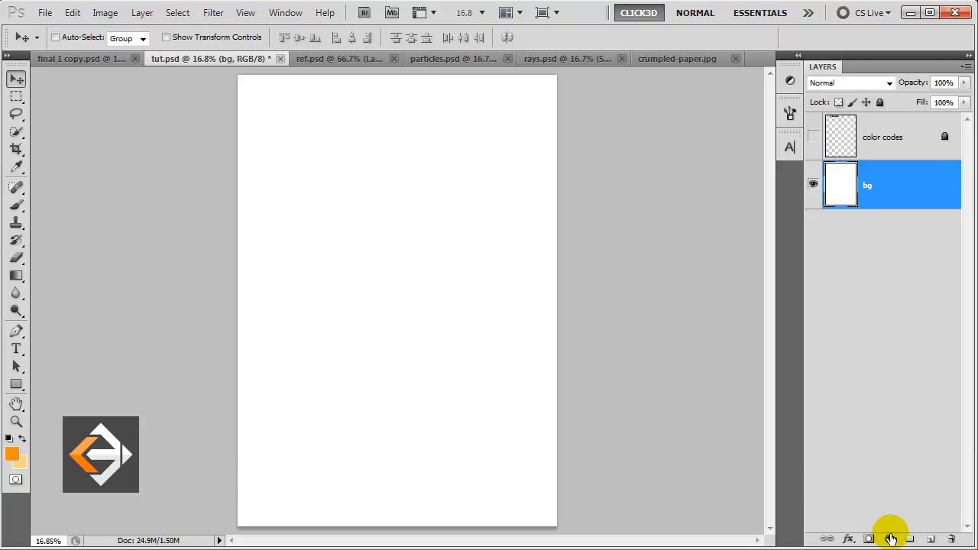
# Add a Solid Color fill layer in orange ff9000 over the white background.
pyautogui.click(890, 539)
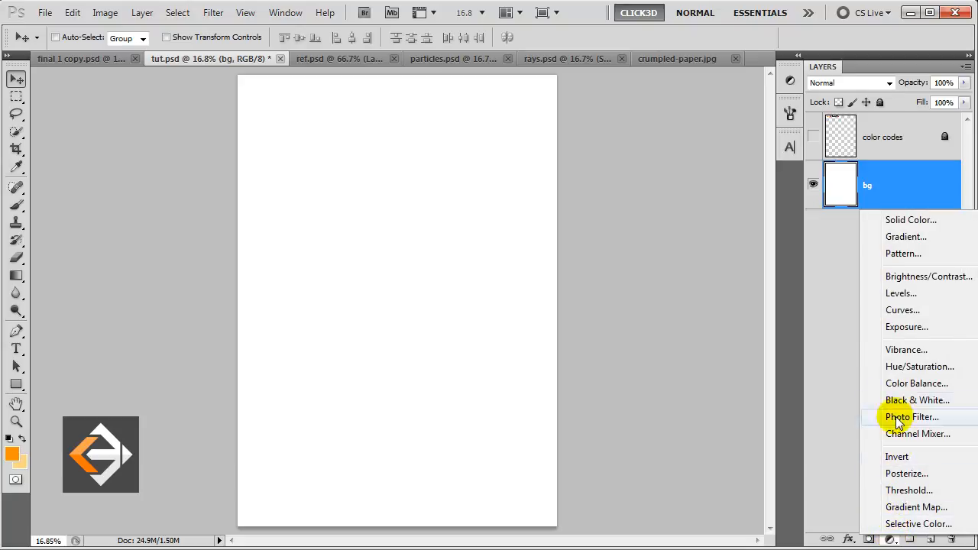
pyautogui.click(910, 220)
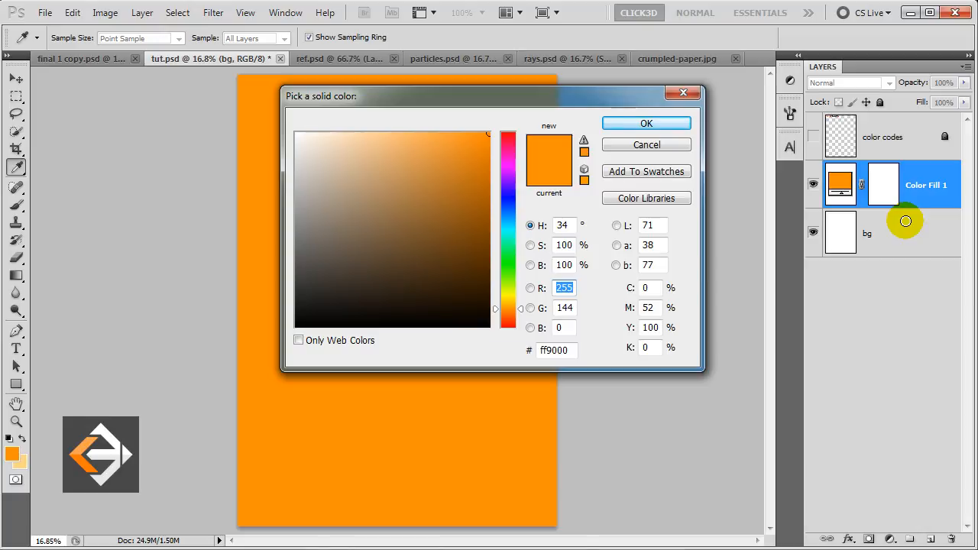
pyautogui.click(631, 124)
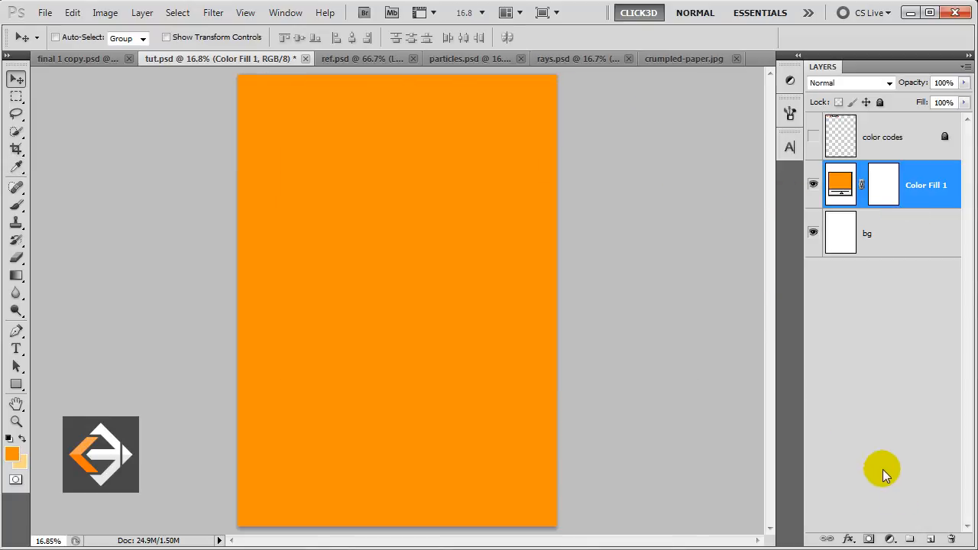
# Create a new empty layer above the fill and name it glow.
pyautogui.click(930, 539)
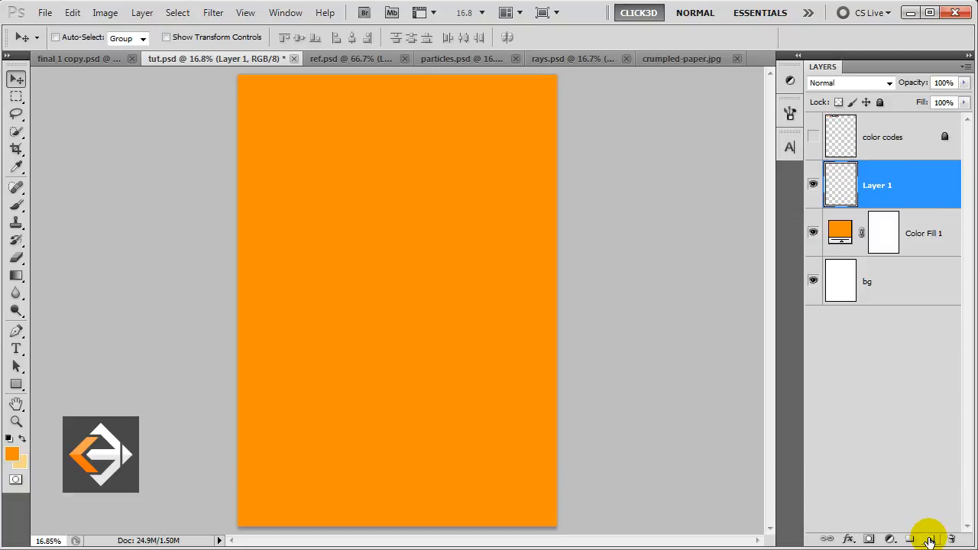
pyautogui.click(878, 191)
pyautogui.doubleClick(879, 189)
pyautogui.write('glow')
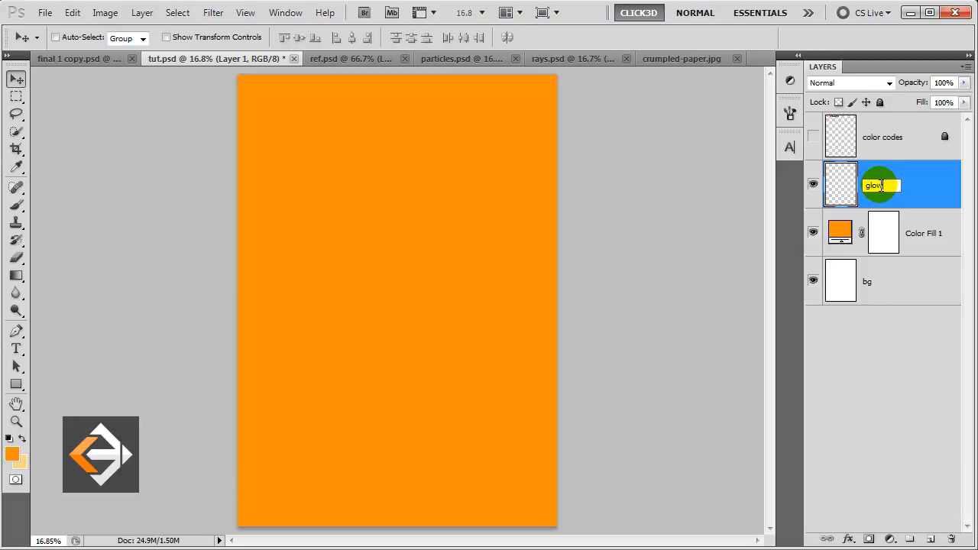
pyautogui.press('Return')
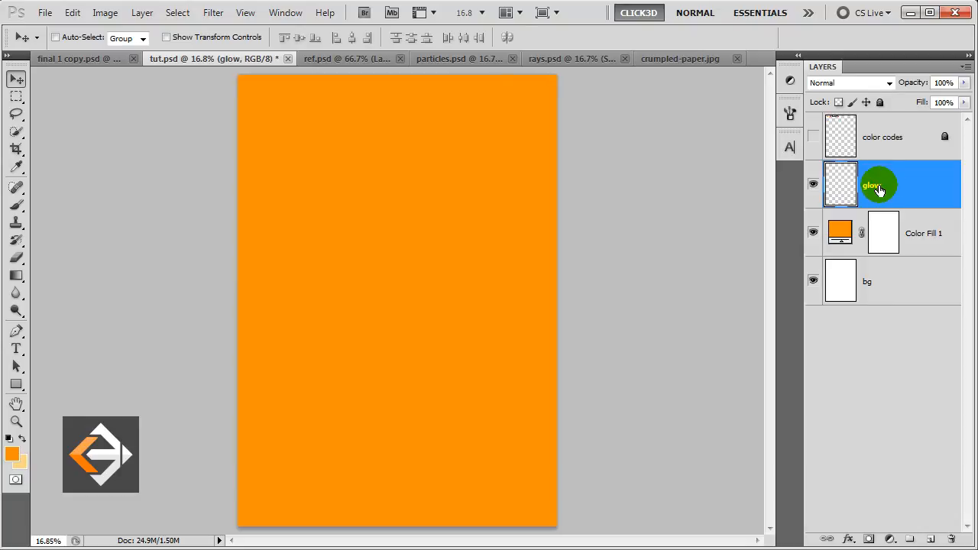
# With a large soft brush at 100% flow, dab a pale-yellow glow twice at the canvas centre.
pyautogui.click(24, 437)
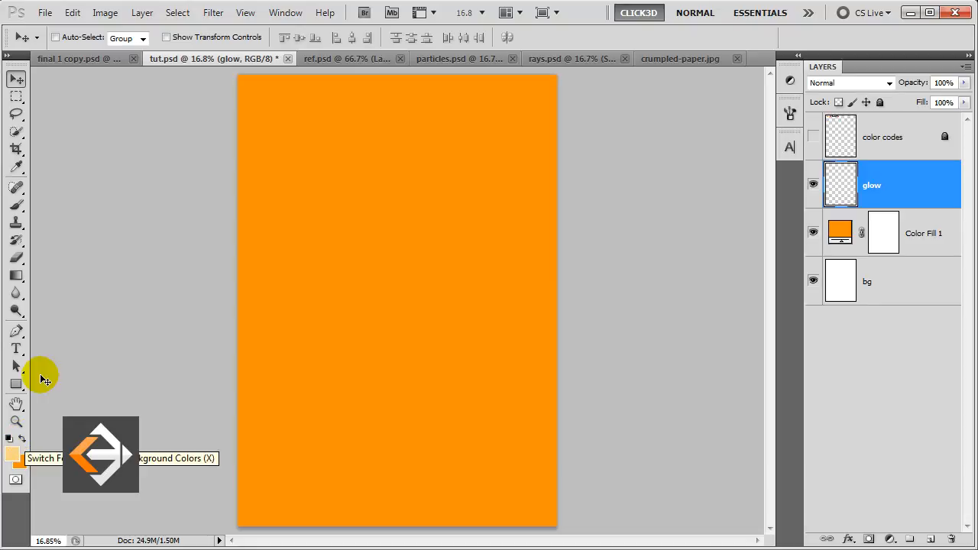
pyautogui.click(16, 205)
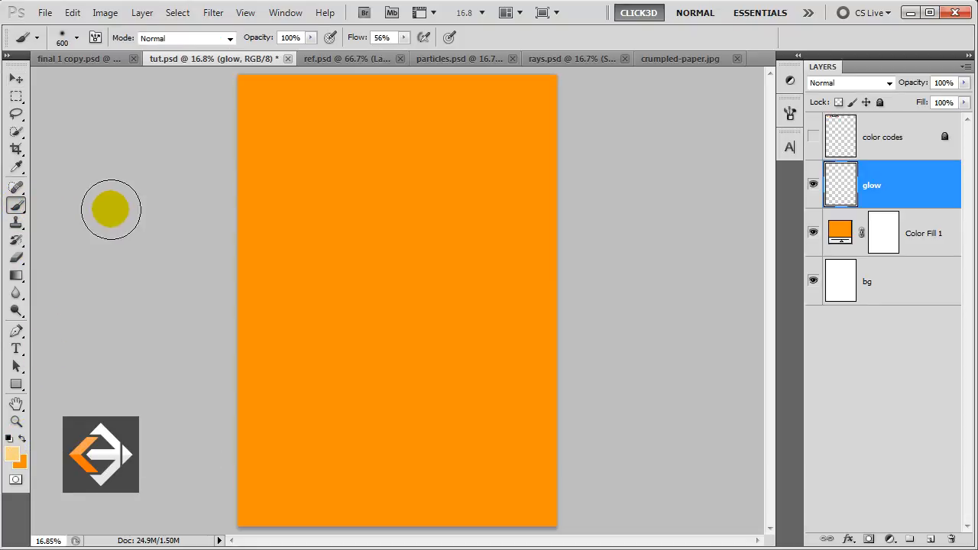
pyautogui.click(405, 38)
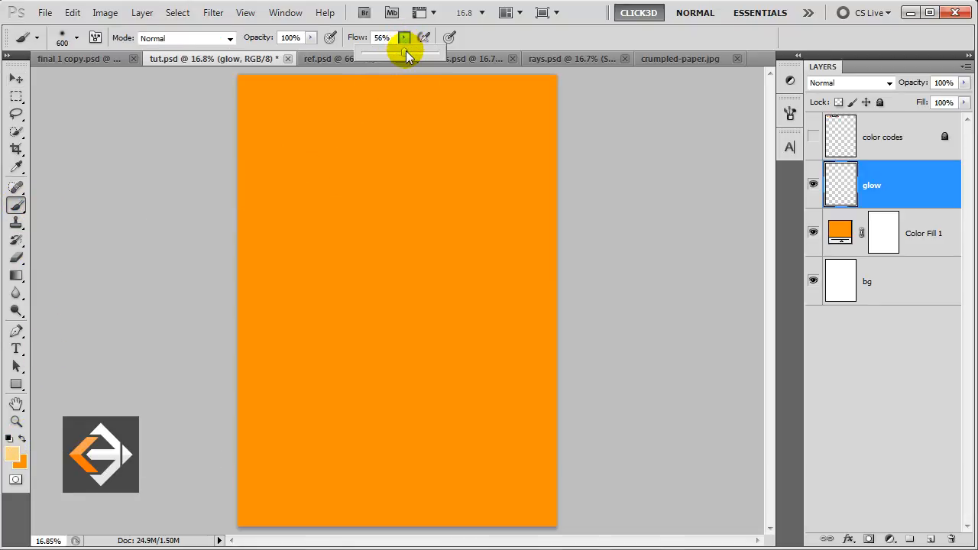
pyautogui.moveTo(406, 50); pyautogui.dragTo(440, 51)
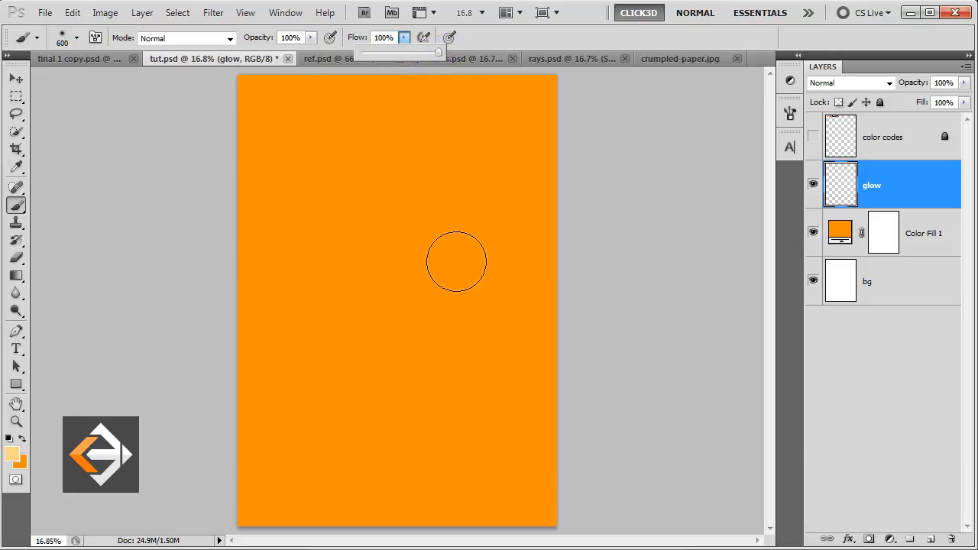
pyautogui.press(']')
pyautogui.press(']')
pyautogui.press(']')
pyautogui.press(']')
pyautogui.press(']')
pyautogui.press(']')
pyautogui.press(']')
pyautogui.press(']')
pyautogui.press(']')
pyautogui.press(']')
pyautogui.press(']')
pyautogui.press(']')
pyautogui.press(']')
pyautogui.press(']')
pyautogui.press(']')
pyautogui.press(']')
pyautogui.press(']')
pyautogui.press(']')
pyautogui.press(']')
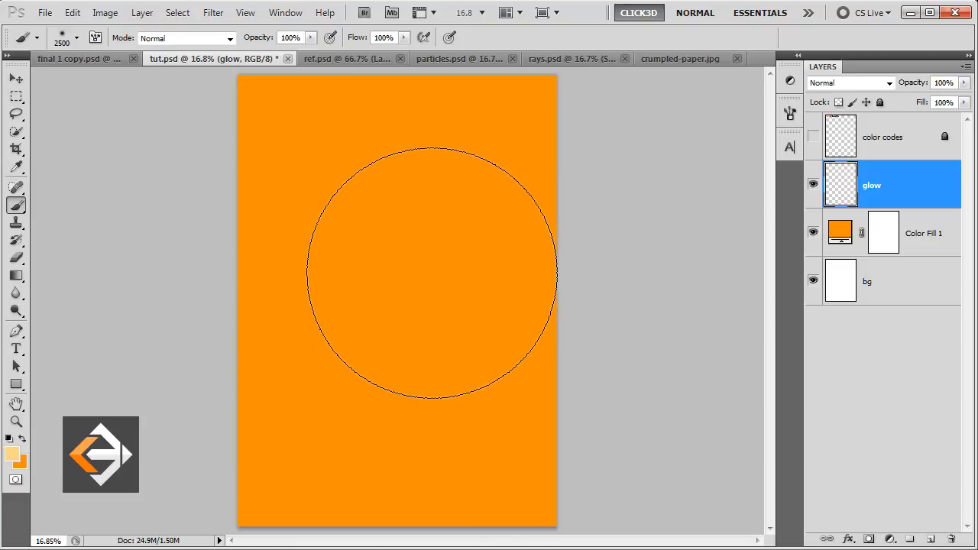
pyautogui.click(432, 273)
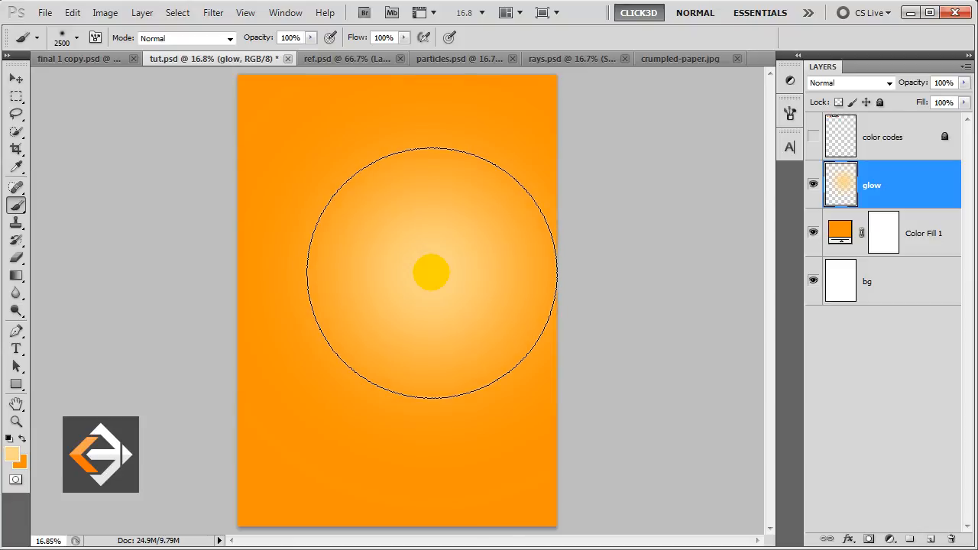
pyautogui.click(432, 273)
pyautogui.press('v')
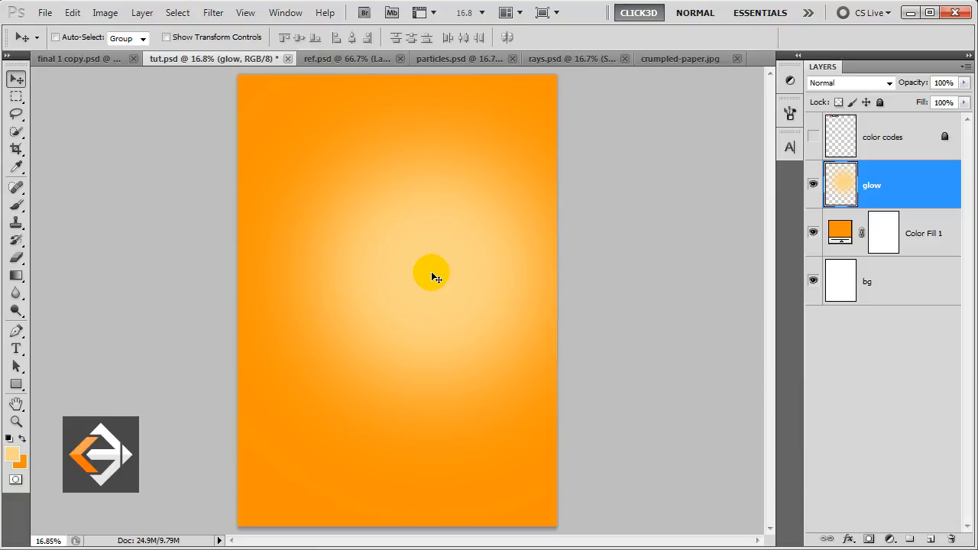
# Copy the cut-out cupcake from ref.psd onto the poster centre and name its layer cake.
pyautogui.click(365, 61)
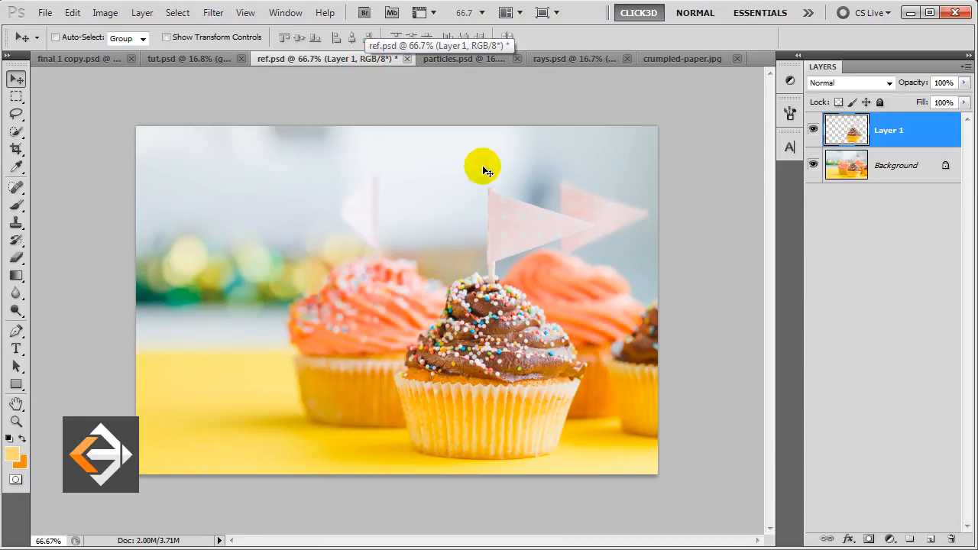
pyautogui.keyDown('alt'); pyautogui.click(812, 130); pyautogui.keyUp('alt')
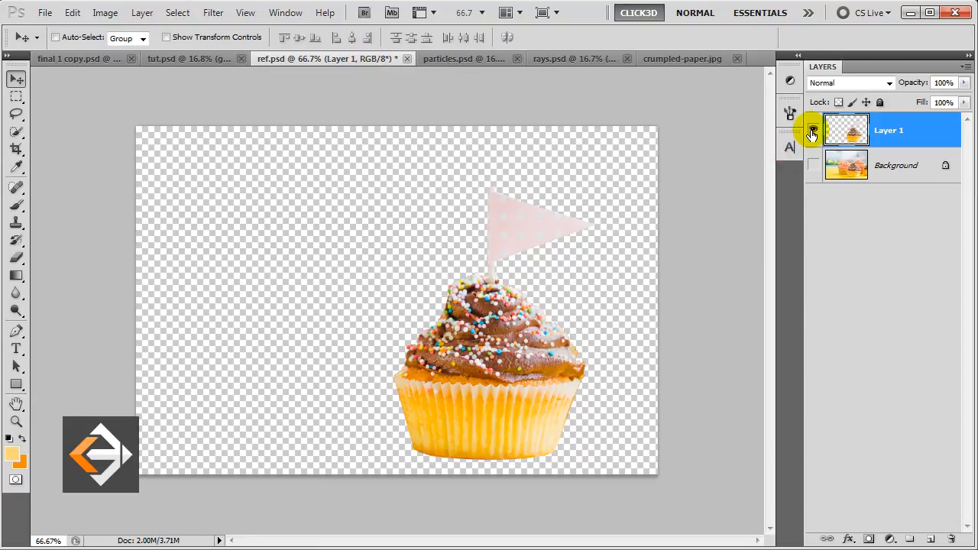
pyautogui.keyDown('alt'); pyautogui.click(812, 134); pyautogui.keyUp('alt')
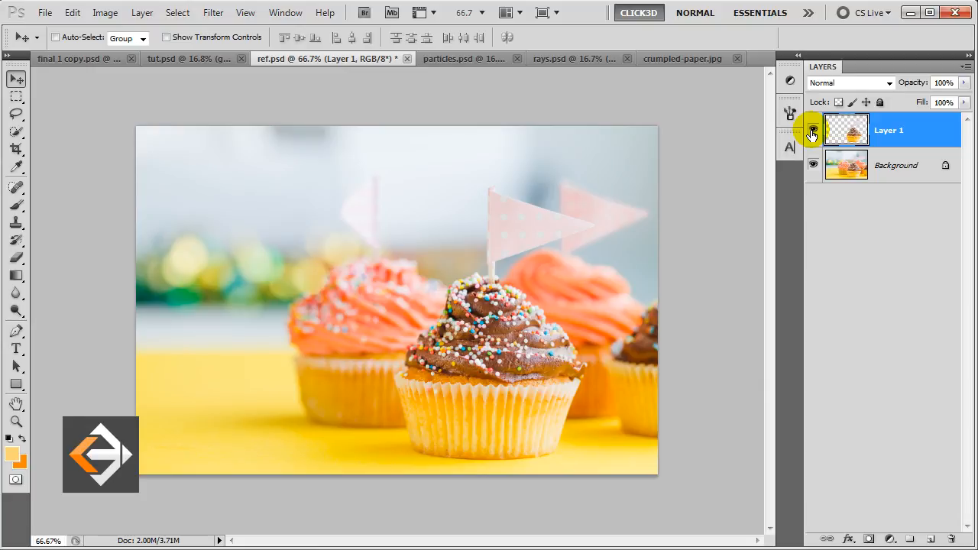
pyautogui.click(190, 58)
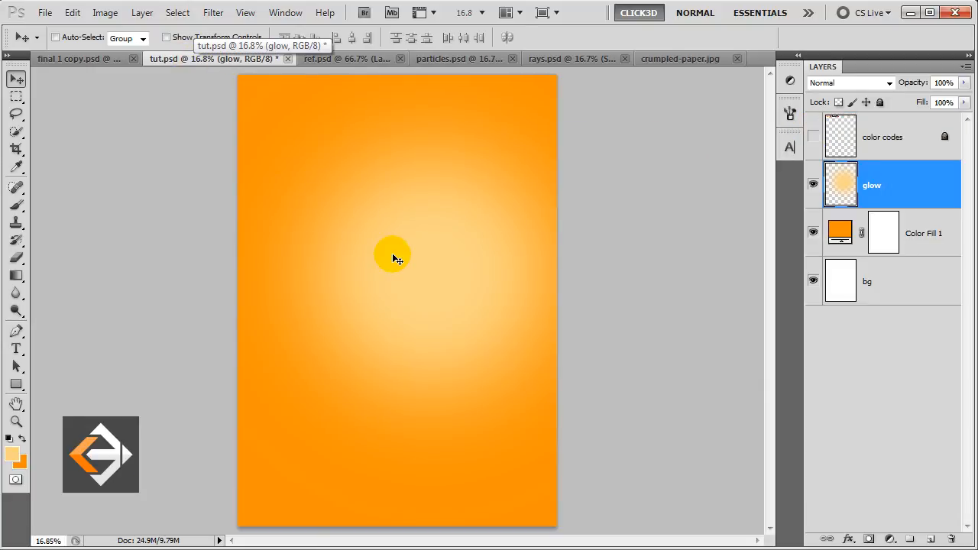
pyautogui.moveTo(392, 253); pyautogui.dragTo(392, 253)
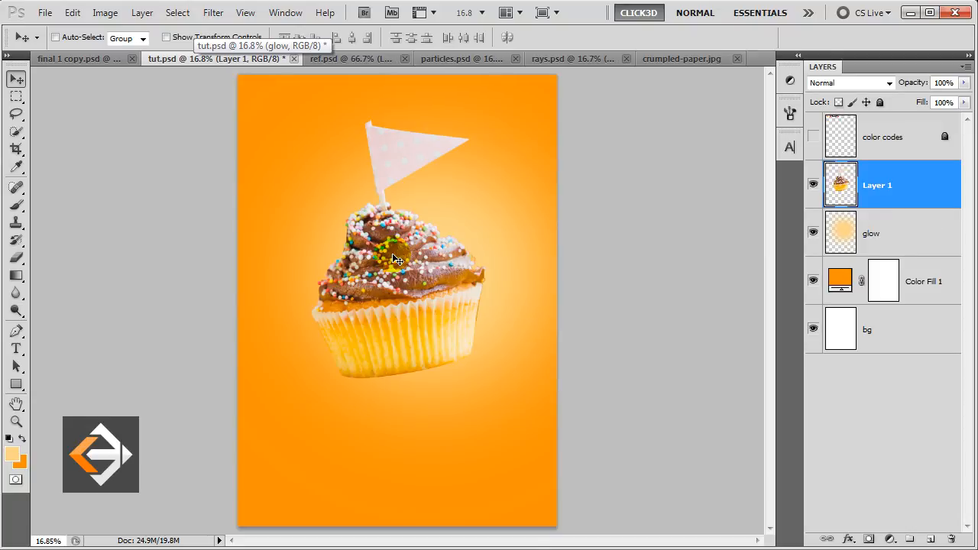
pyautogui.click(876, 192)
pyautogui.doubleClick(877, 192)
pyautogui.write('cake')
pyautogui.press('Return')
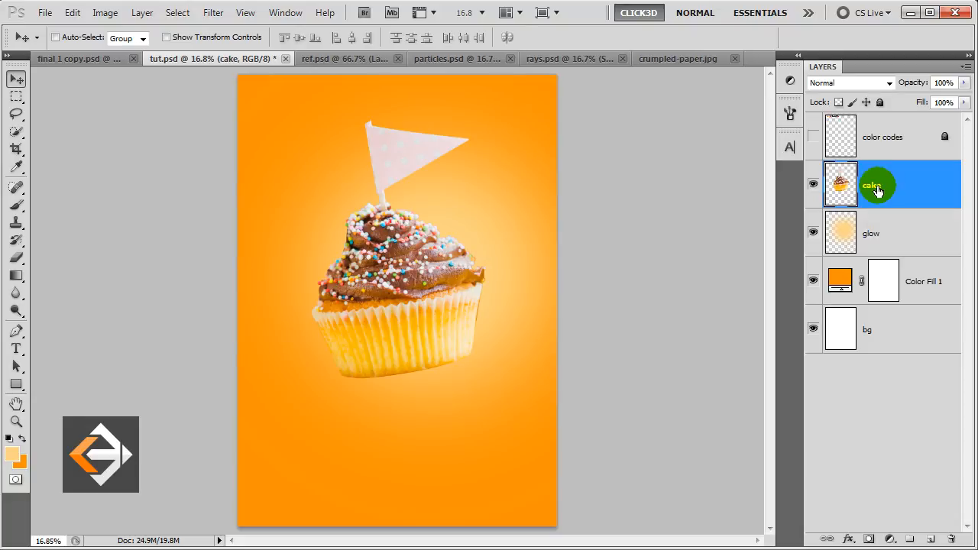
# Scale the glow layer up to about 116.55% with Free Transform.
pyautogui.click(880, 227)
pyautogui.hotkey('ctrl', 't')
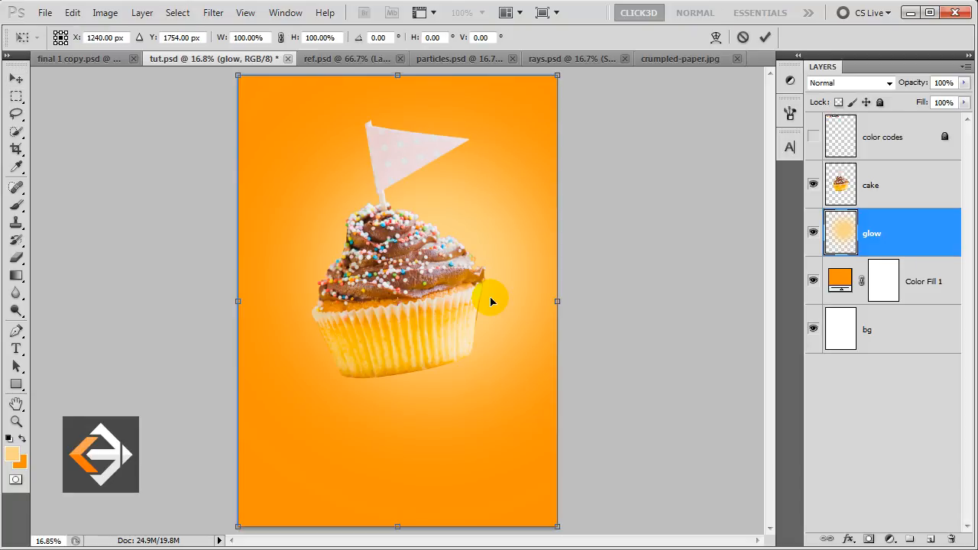
pyautogui.moveTo(559, 76); pyautogui.dragTo(599, 47)
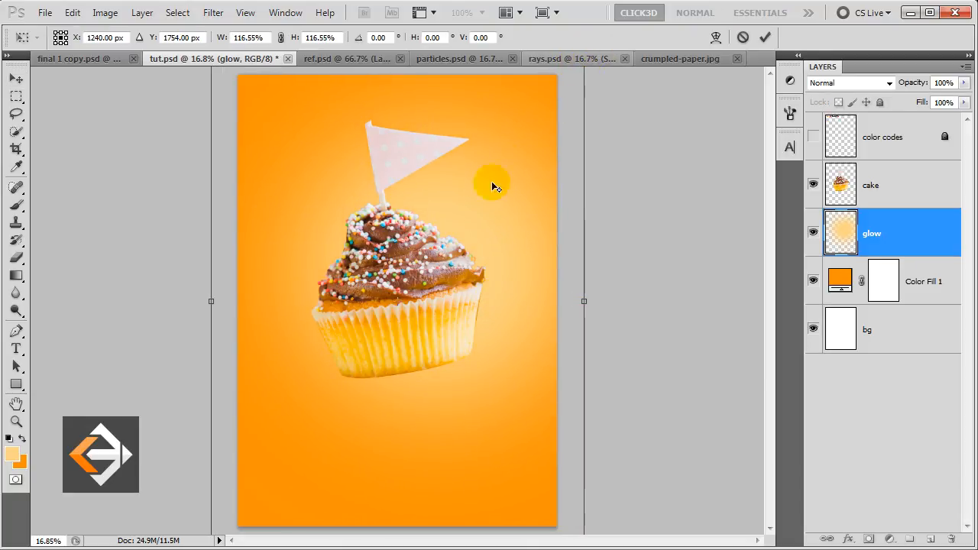
pyautogui.press('Return')
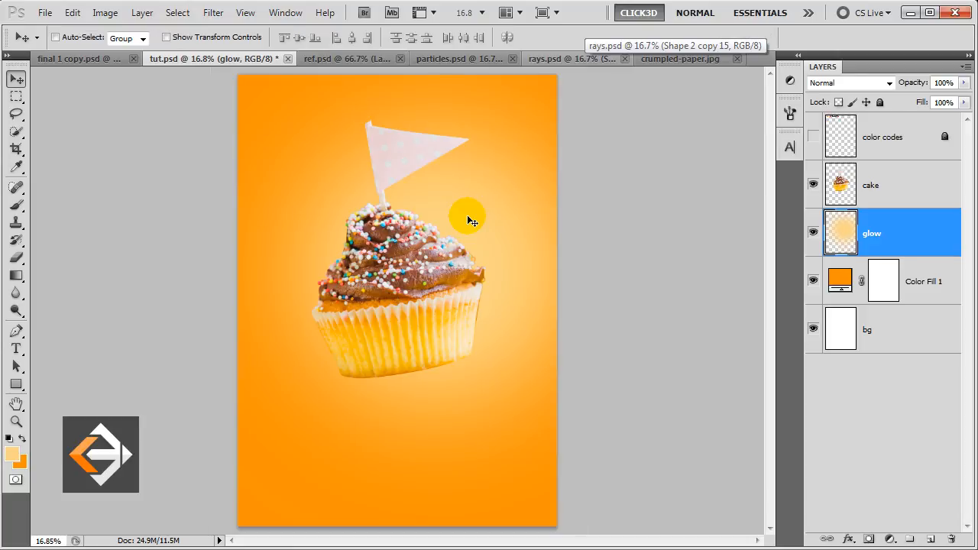
pyautogui.click(907, 239)
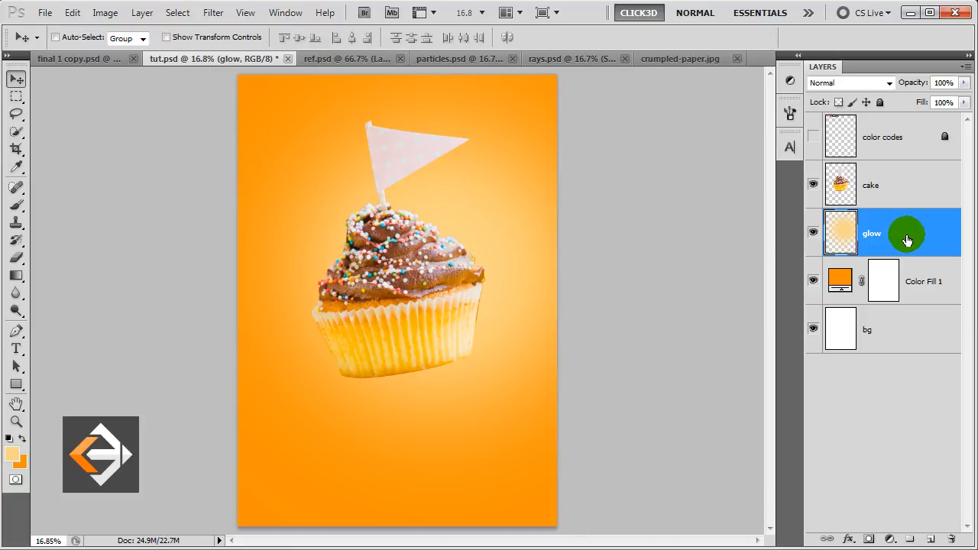
# Add a new layer above glow named 'white glow'.
pyautogui.click(929, 541)
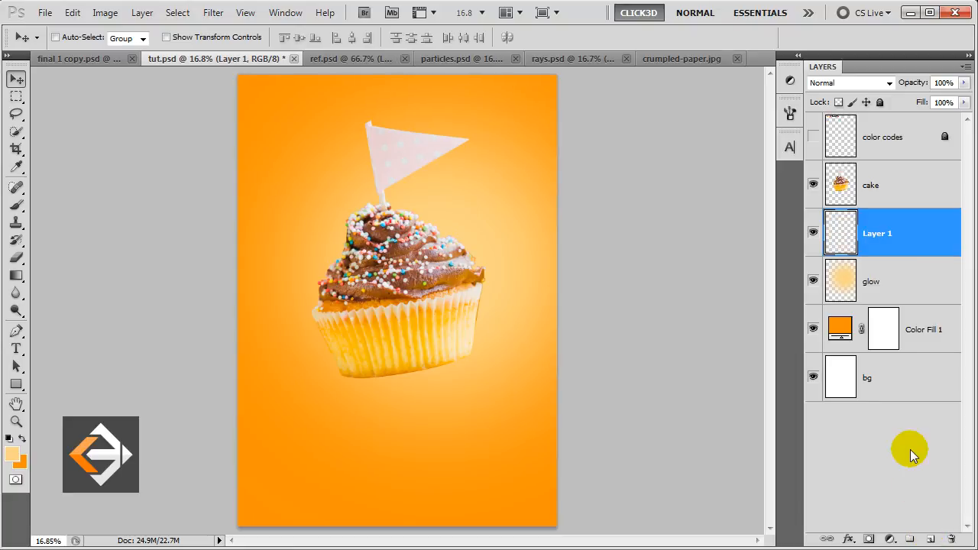
pyautogui.click(880, 238)
pyautogui.doubleClick(880, 239)
pyautogui.write('white glow')
pyautogui.press('Return')
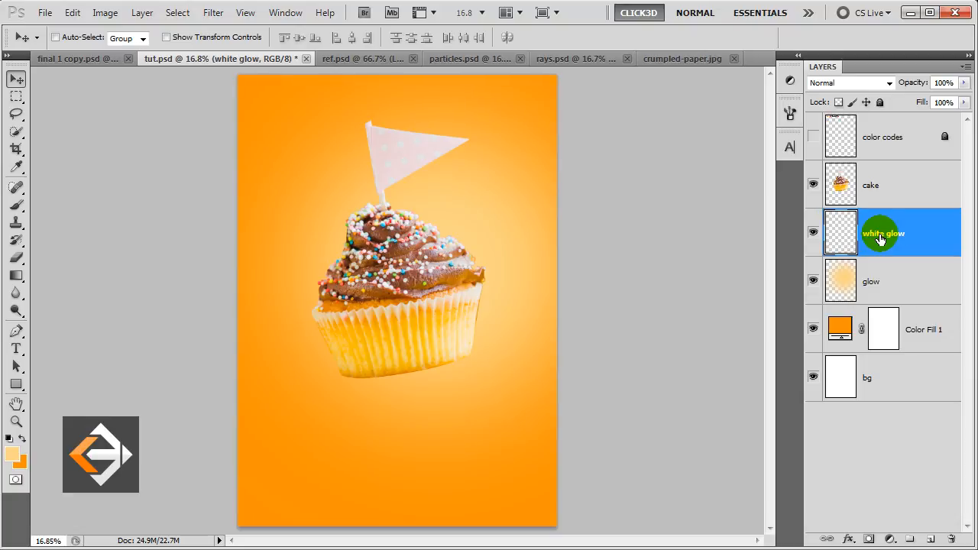
# Set the foreground painting colour to pure white.
pyautogui.click(19, 455)
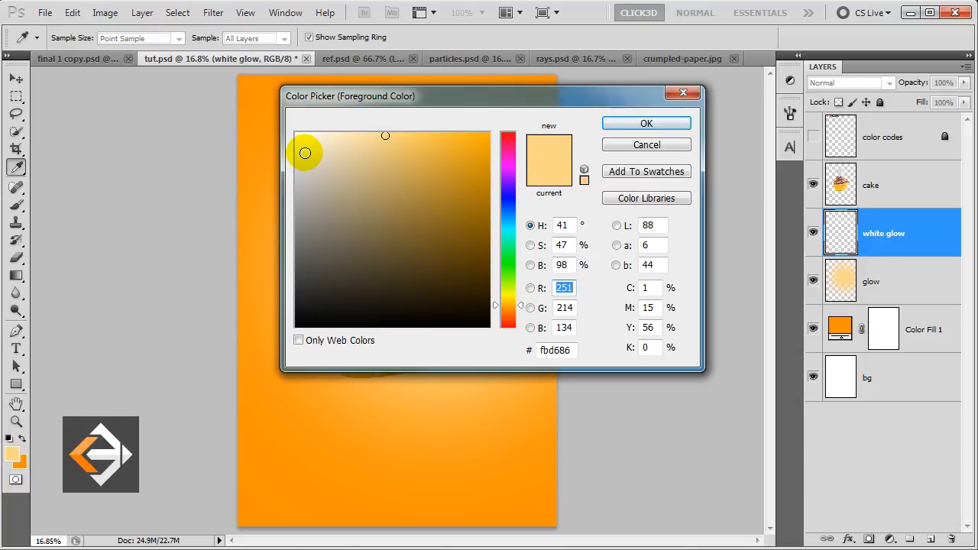
pyautogui.moveTo(305, 153); pyautogui.dragTo(290, 124)
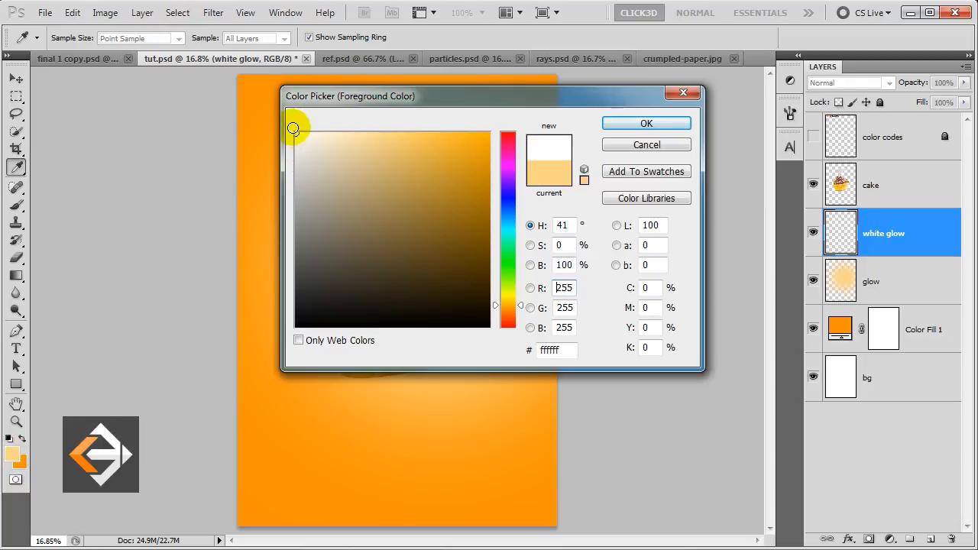
pyautogui.click(665, 125)
pyautogui.press('v')
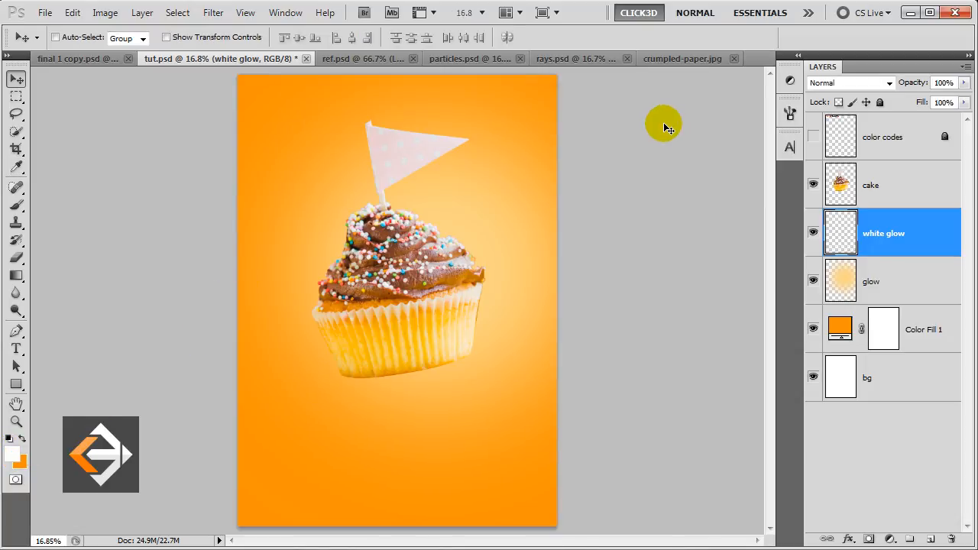
# Brush a soft white glow behind the cupcake top, then select the cake layer.
pyautogui.click(17, 206)
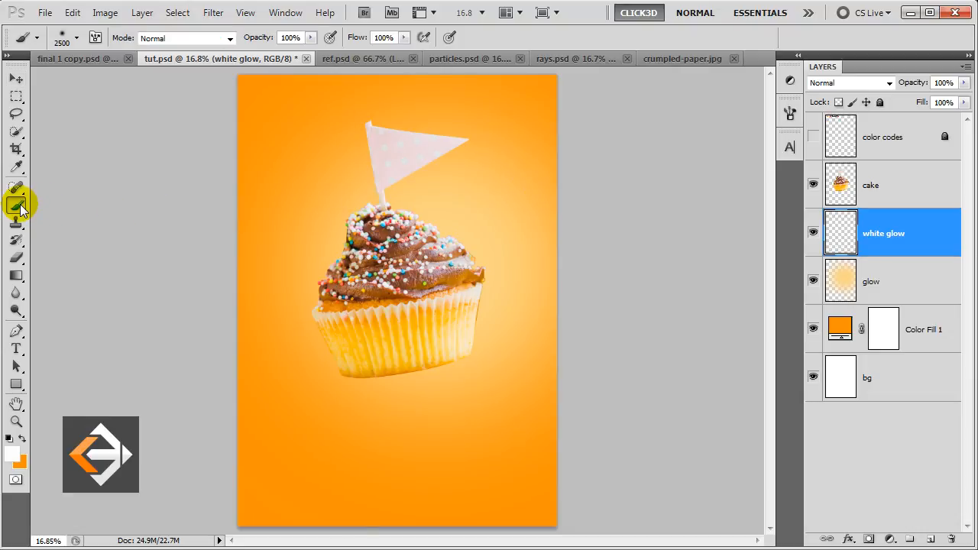
pyautogui.press('[')
pyautogui.press('[')
pyautogui.press('[')
pyautogui.press('[')
pyautogui.press('[')
pyautogui.press('[')
pyautogui.press('[')
pyautogui.press('[')
pyautogui.press('[')
pyautogui.press(']')
pyautogui.click(441, 249)
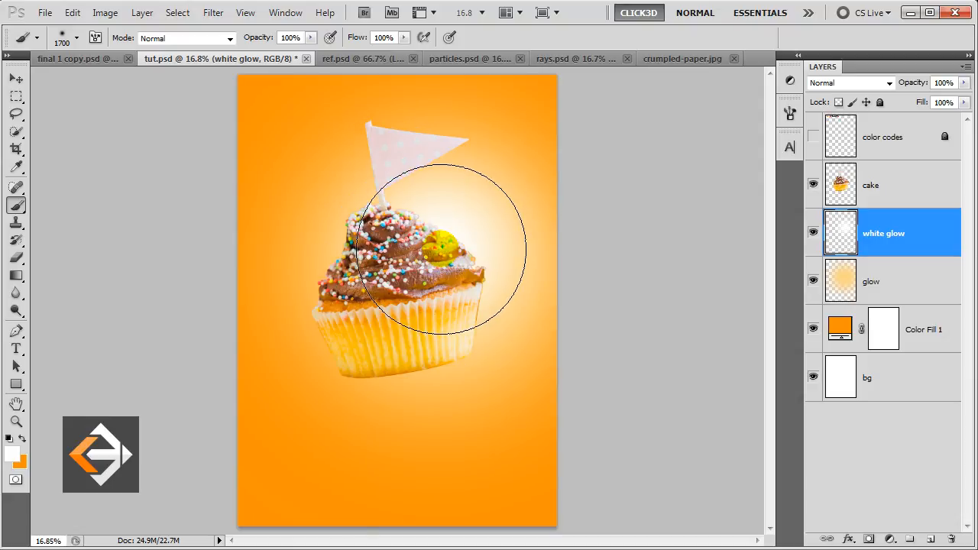
pyautogui.press('v')
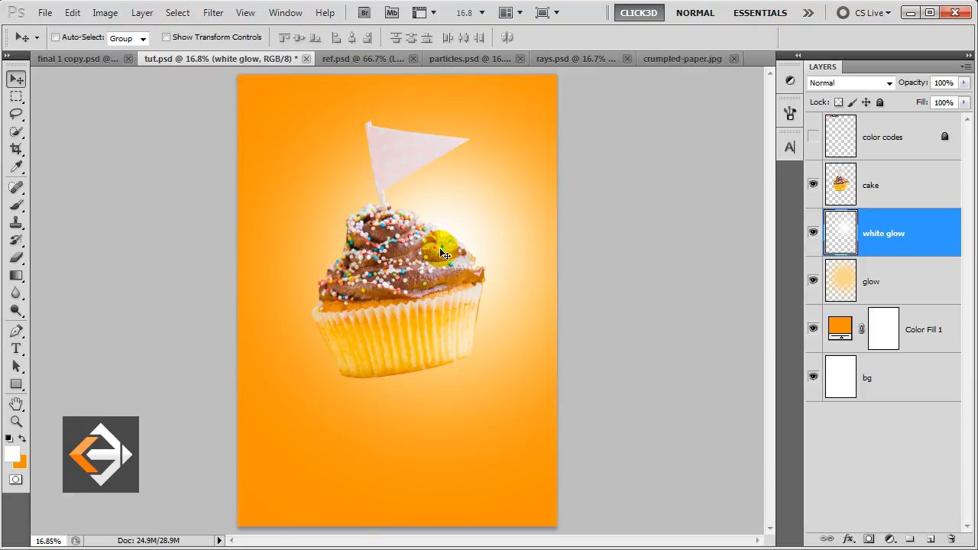
pyautogui.click(898, 188)
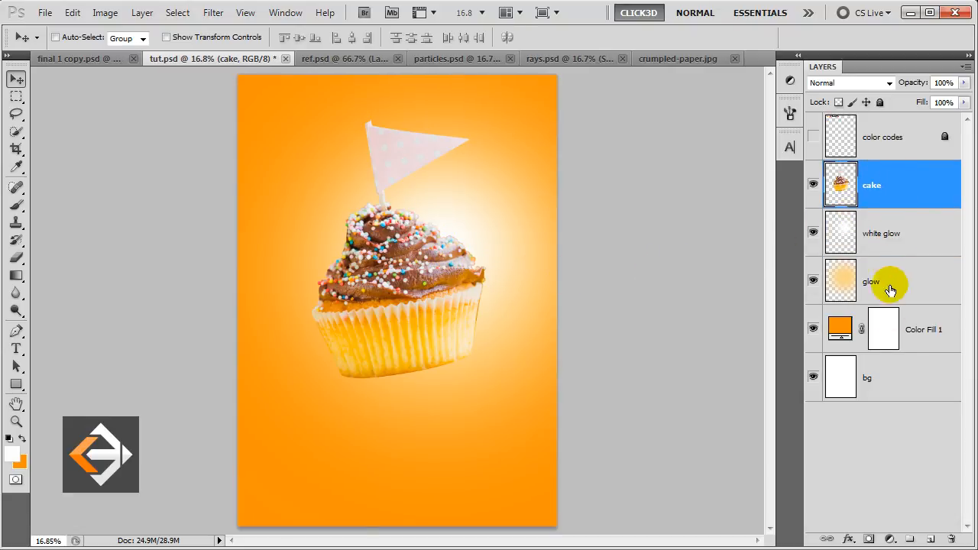
# Add a Color Balance layer clipped to cake with midtones 3, 5, -15.
pyautogui.click(888, 539)
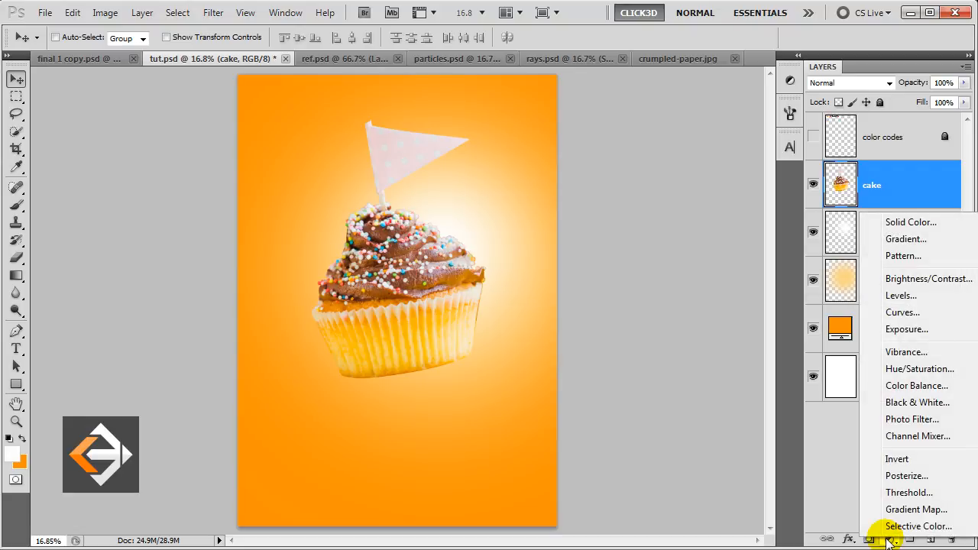
pyautogui.click(903, 388)
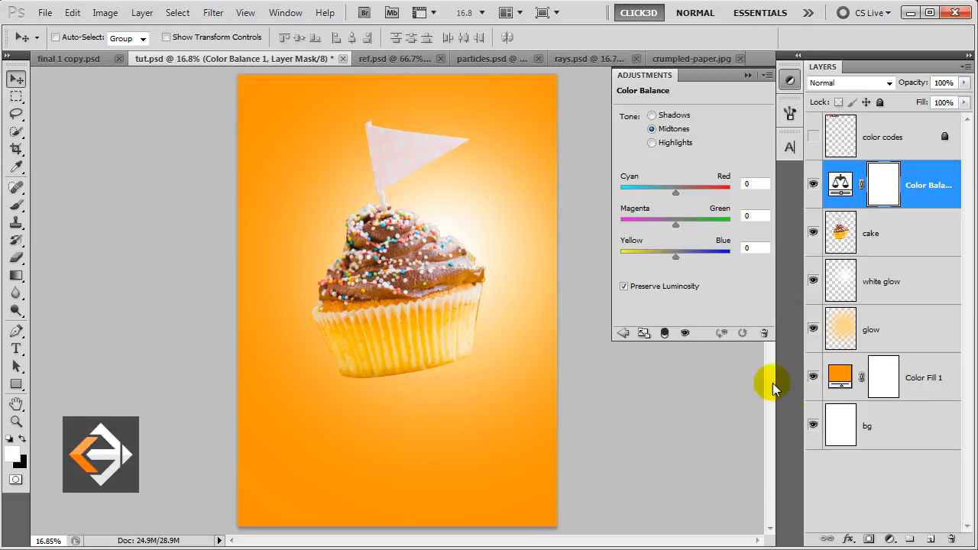
pyautogui.click(664, 334)
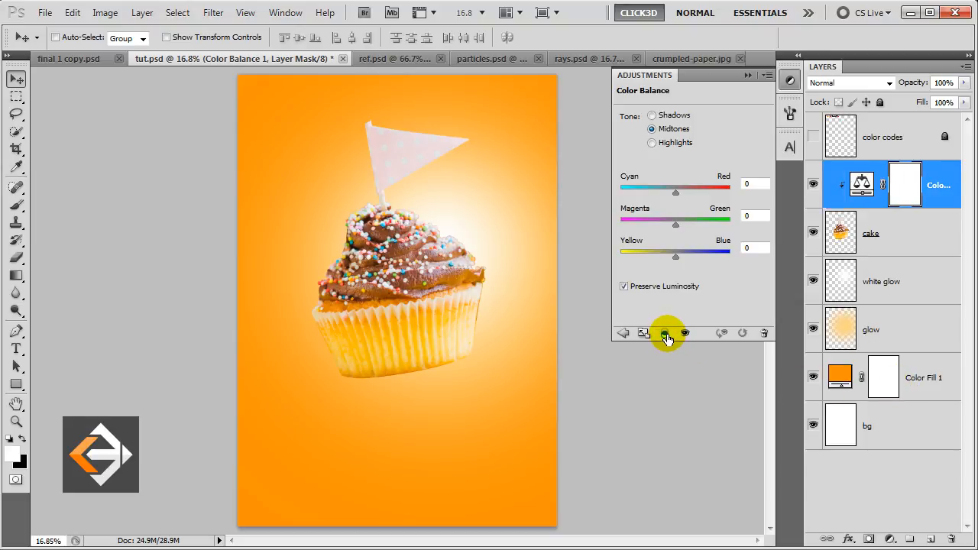
pyautogui.click(752, 183)
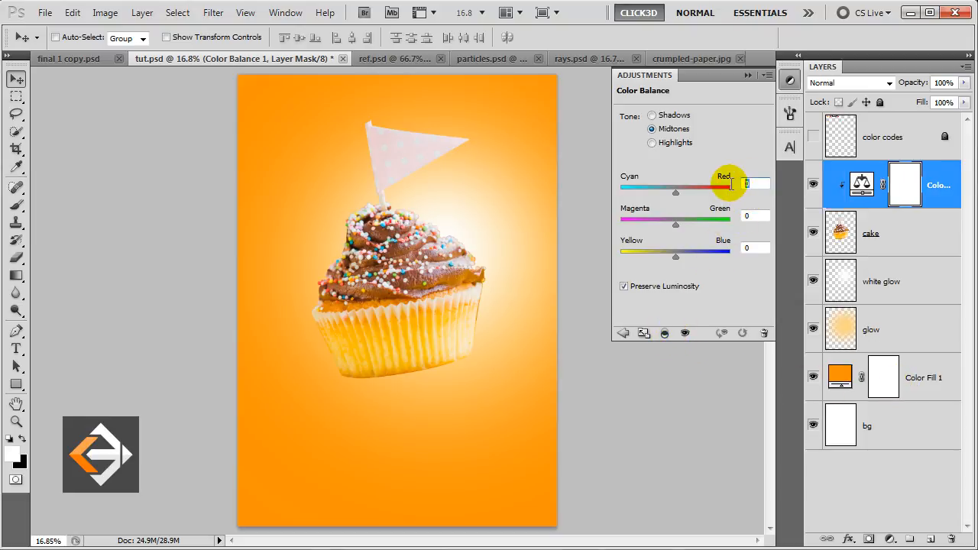
pyautogui.write('3')
pyautogui.press('Tab')
pyautogui.write('5')
pyautogui.press('Tab')
pyautogui.write('-15')
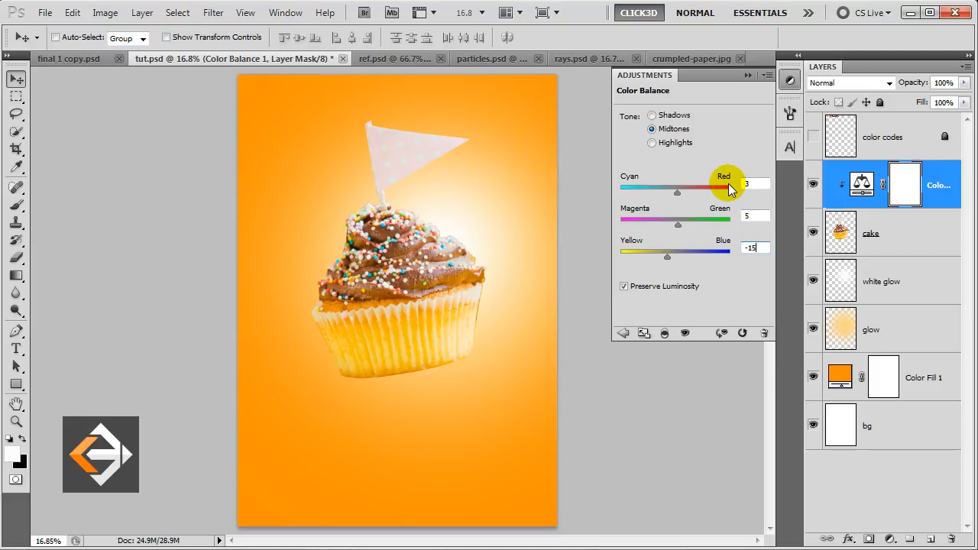
# Set the Color Balance shadows to 8, -2, 19 and collapse the Adjustments panel.
pyautogui.click(676, 116)
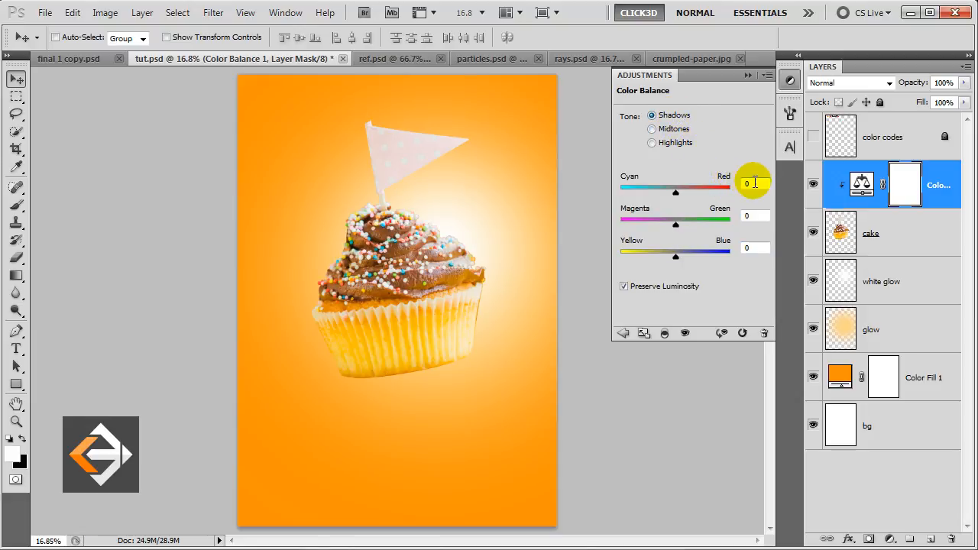
pyautogui.moveTo(753, 183); pyautogui.dragTo(728, 181)
pyautogui.write('8')
pyautogui.press('Tab')
pyautogui.write('-2')
pyautogui.press('Tab')
pyautogui.write('19')
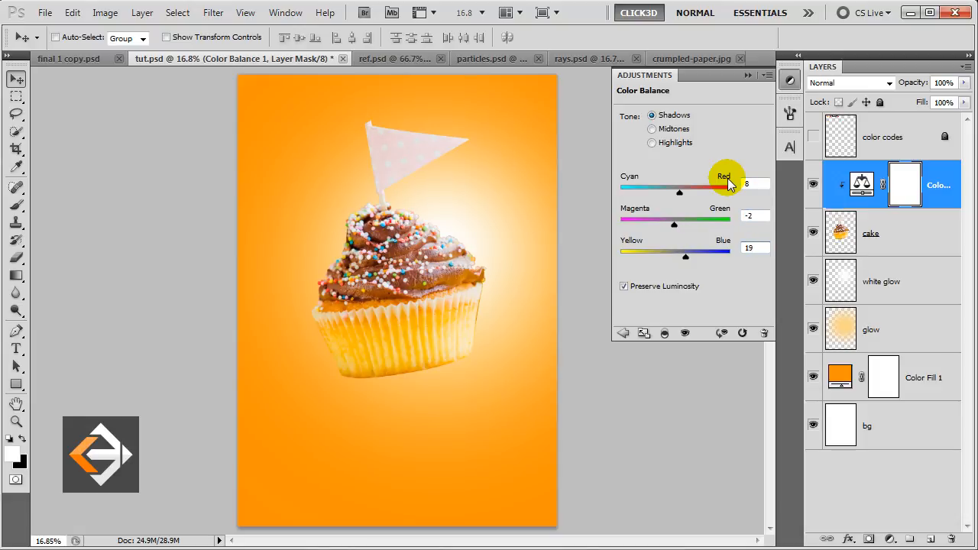
pyautogui.click(749, 77)
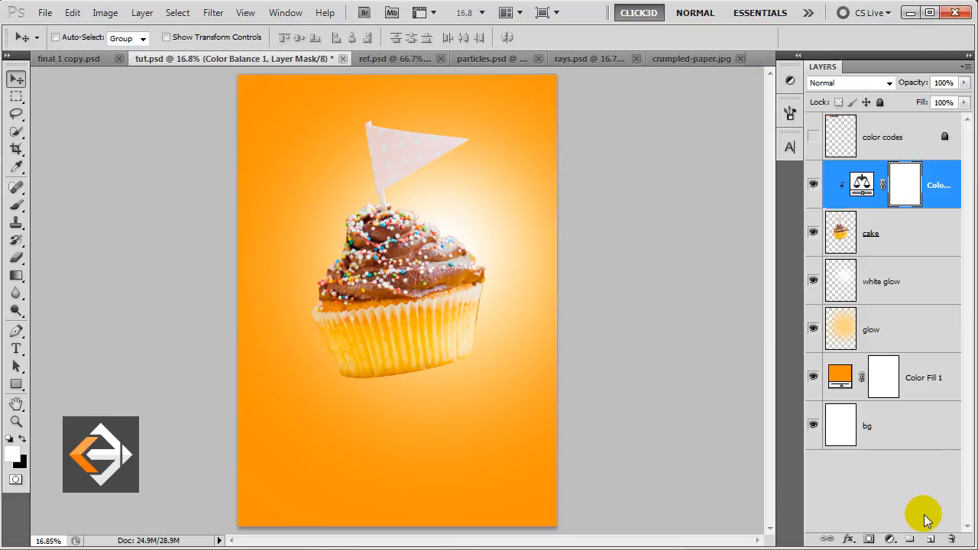
# Create a layer above Color Balance 1, rename it light, and clip it to cake.
pyautogui.click(932, 540)
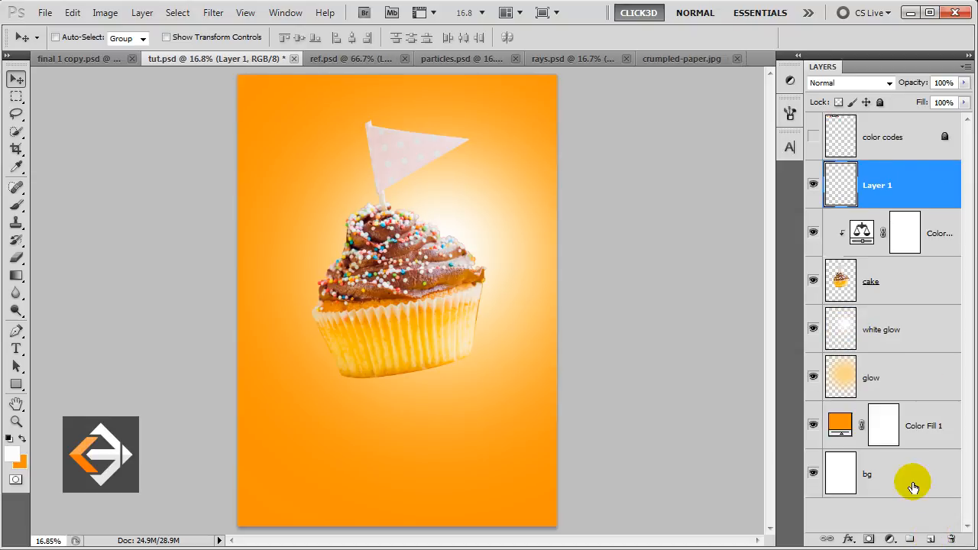
pyautogui.click(879, 191)
pyautogui.doubleClick(879, 191)
pyautogui.press('BackSpace')
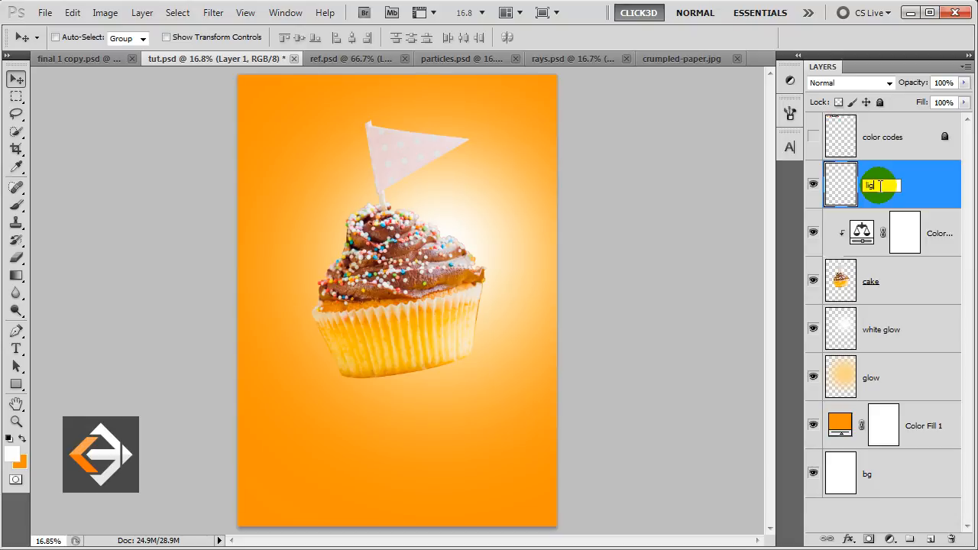
pyautogui.press('Return')
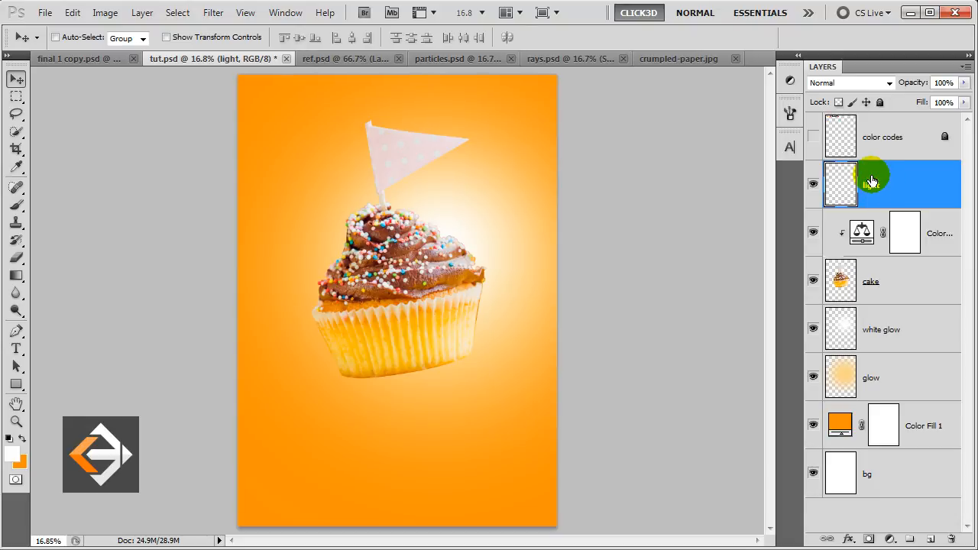
pyautogui.rightClick(868, 172)
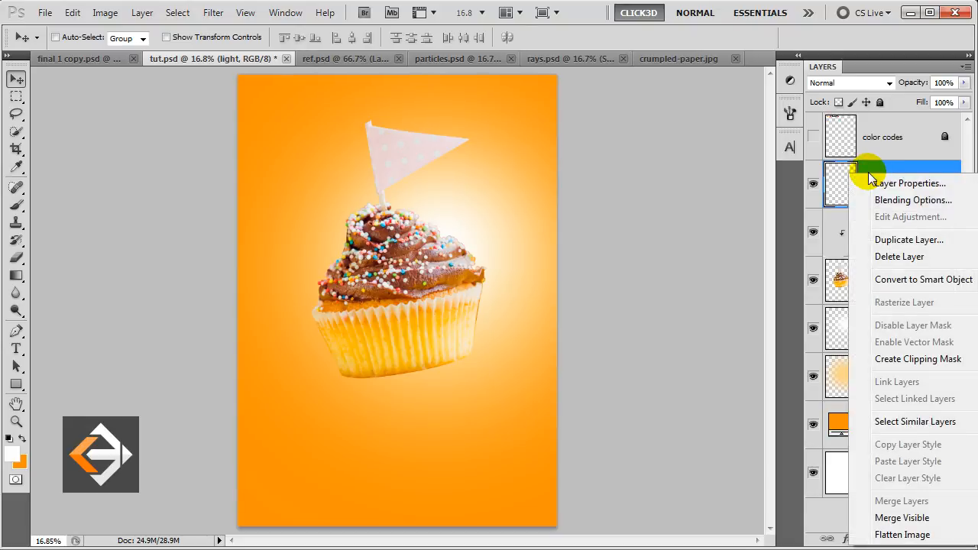
pyautogui.click(877, 360)
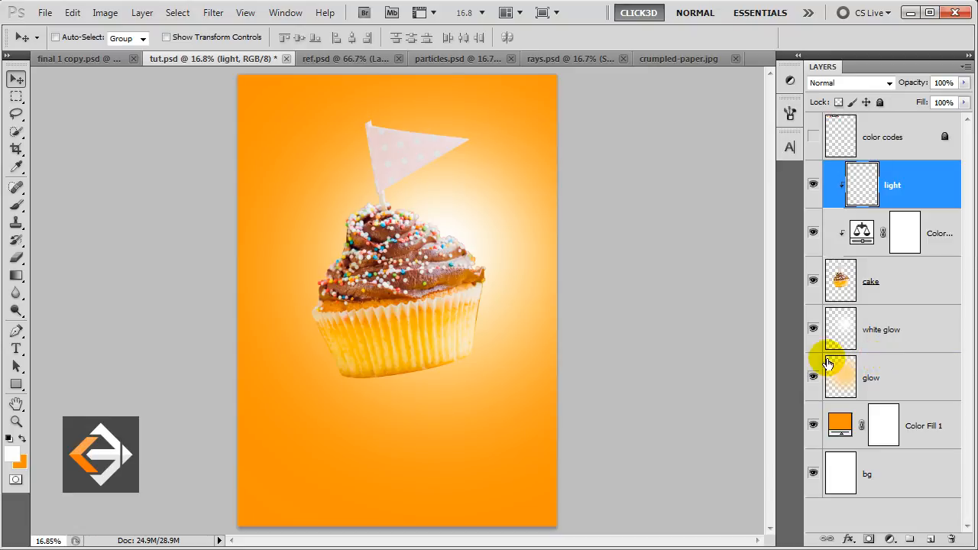
# Brush soft white light onto the cupcake's upper-right frosting at 59% flow, about 600-700 px.
pyautogui.click(16, 205)
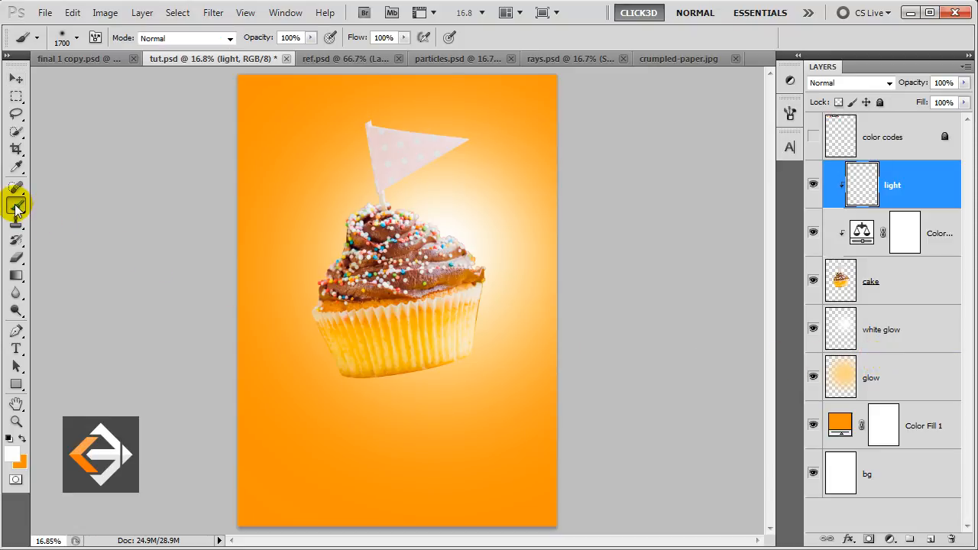
pyautogui.click(404, 38)
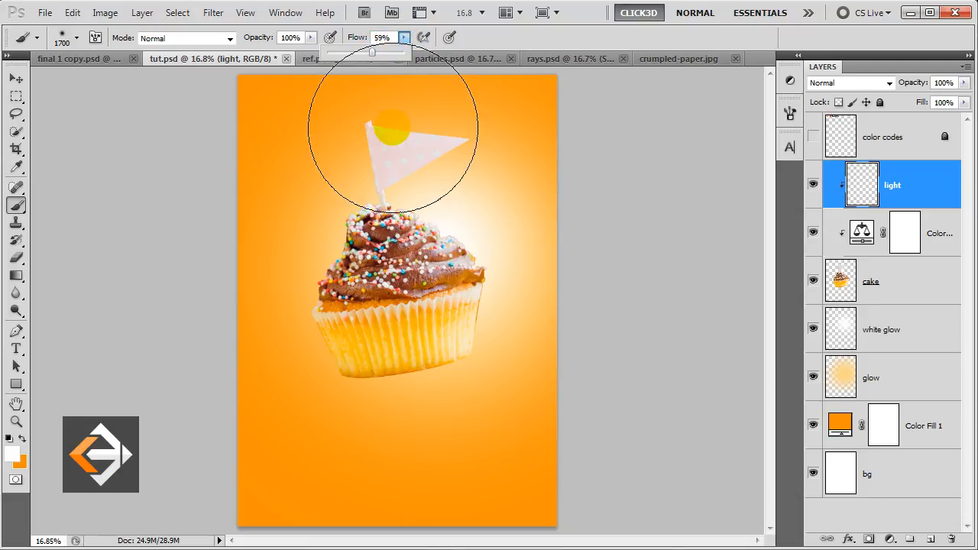
pyautogui.press('[')
pyautogui.press('[')
pyautogui.press('[')
pyautogui.press('[')
pyautogui.press('[')
pyautogui.press('[')
pyautogui.press('[')
pyautogui.press('[')
pyautogui.press('[')
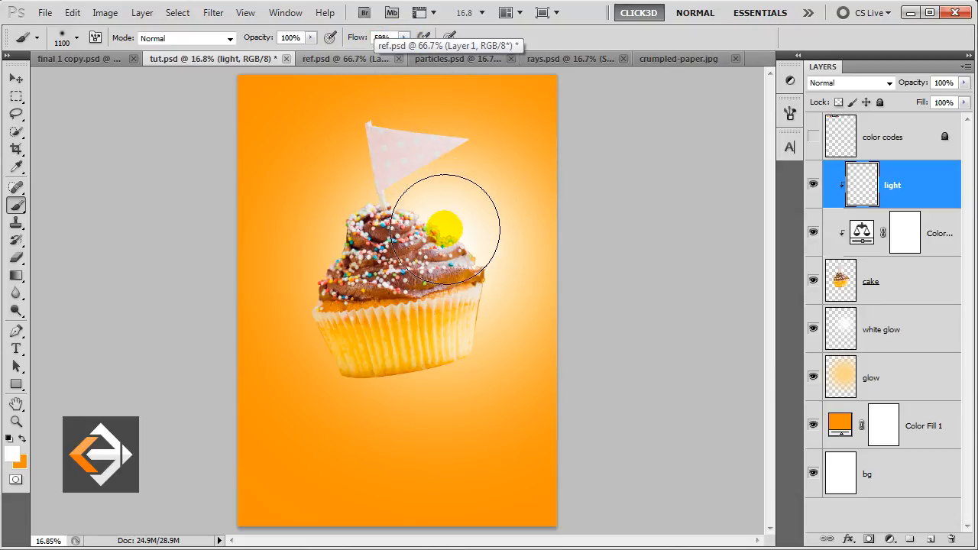
pyautogui.press('[')
pyautogui.press('[')
pyautogui.press('[')
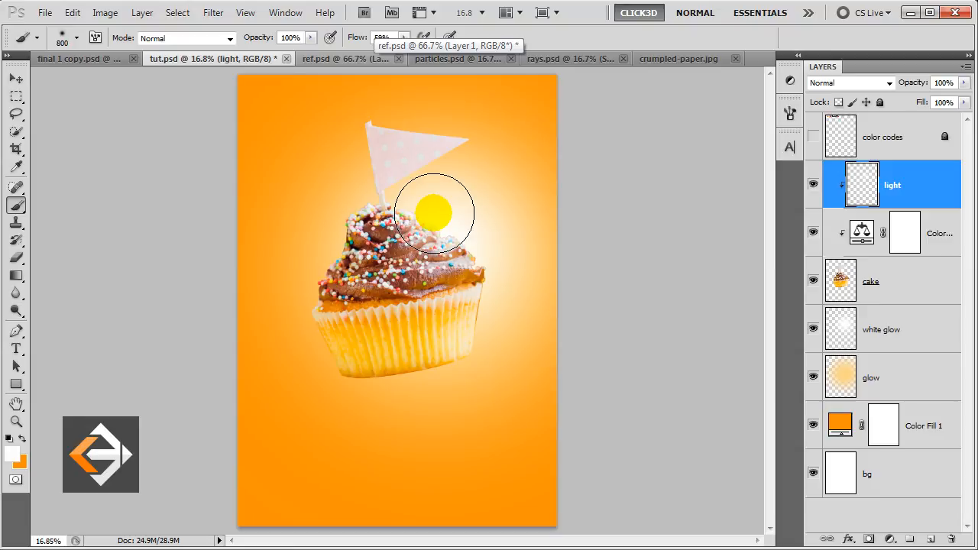
pyautogui.press(']')
pyautogui.press(']')
pyautogui.click(460, 226)
pyautogui.press('[')
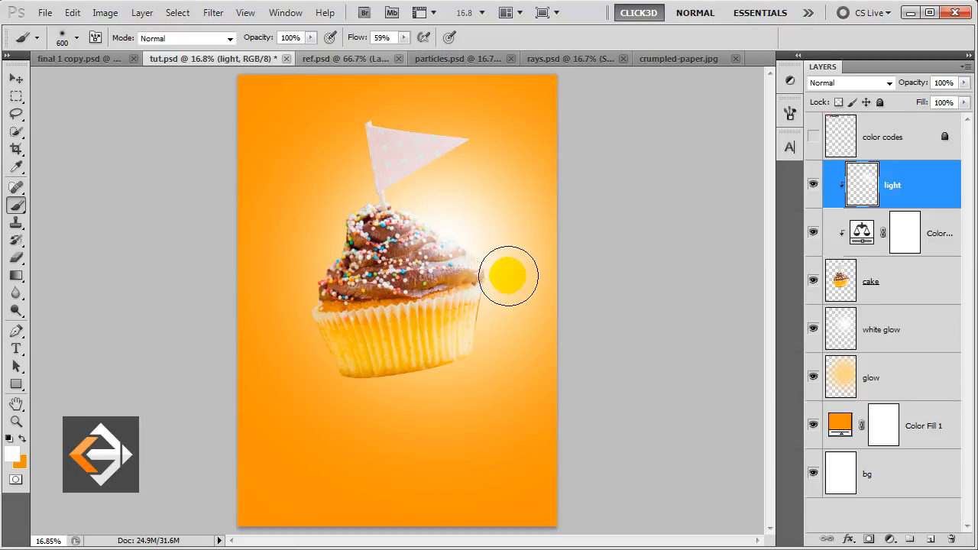
pyautogui.press(']')
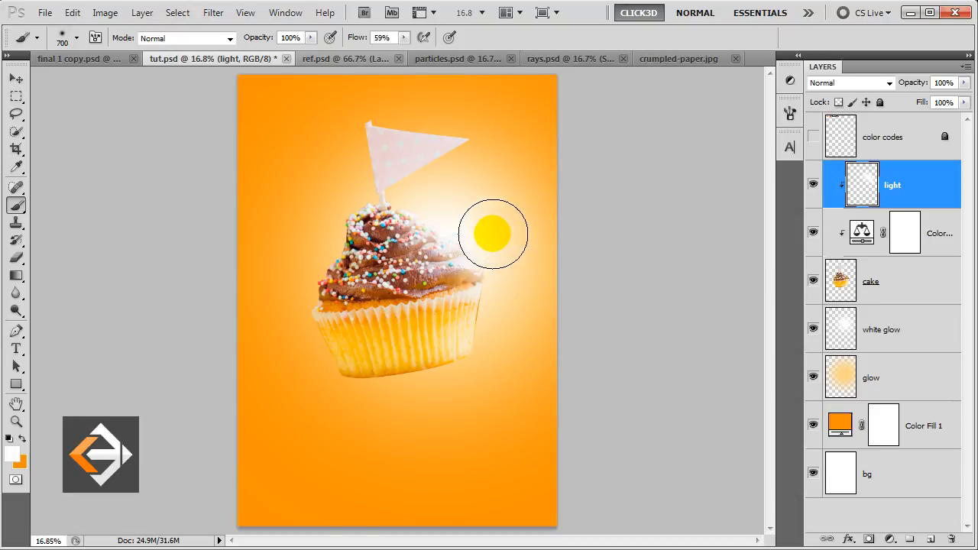
pyautogui.click(428, 205)
pyautogui.press('[')
pyautogui.press('v')
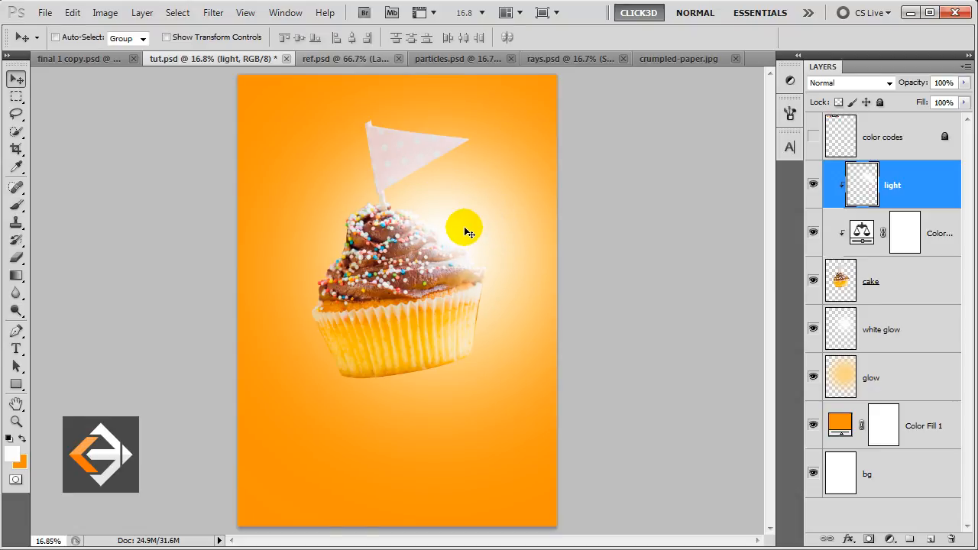
# Group the light, Color Balance 1 and cake layers into a group named cake.
pyautogui.click(911, 191)
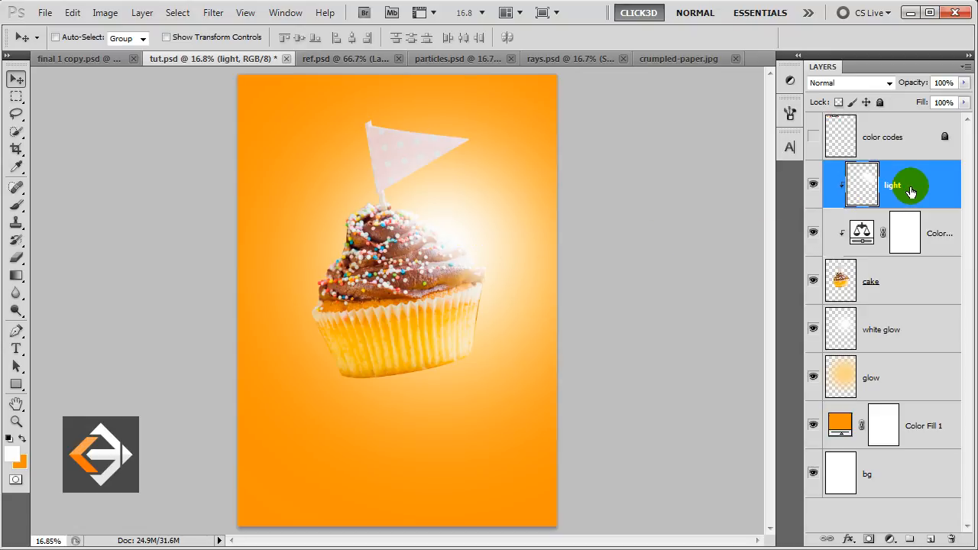
pyautogui.keyDown('shift'); pyautogui.click(915, 283); pyautogui.keyUp('shift')
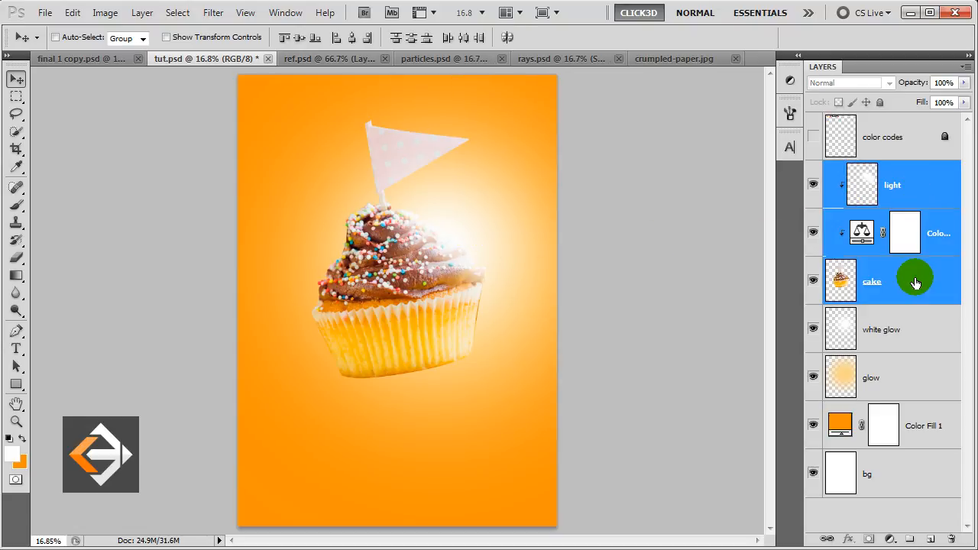
pyautogui.hotkey('ctrl', 'g')
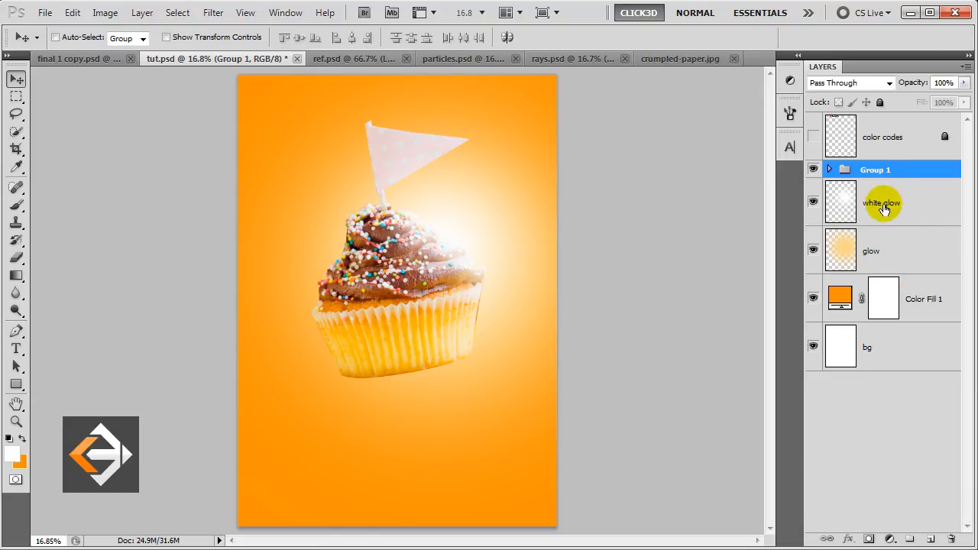
pyautogui.doubleClick(877, 170)
pyautogui.write('cake')
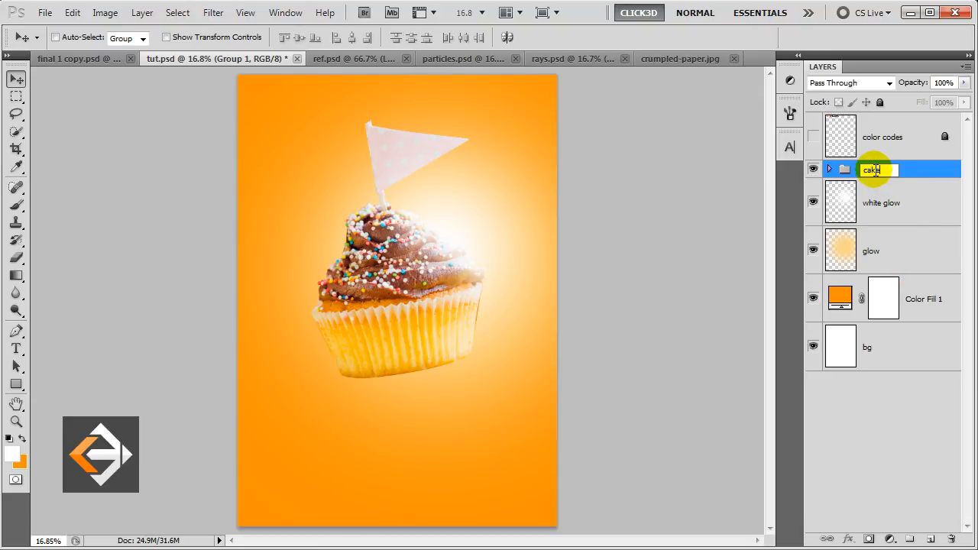
pyautogui.press('Return')
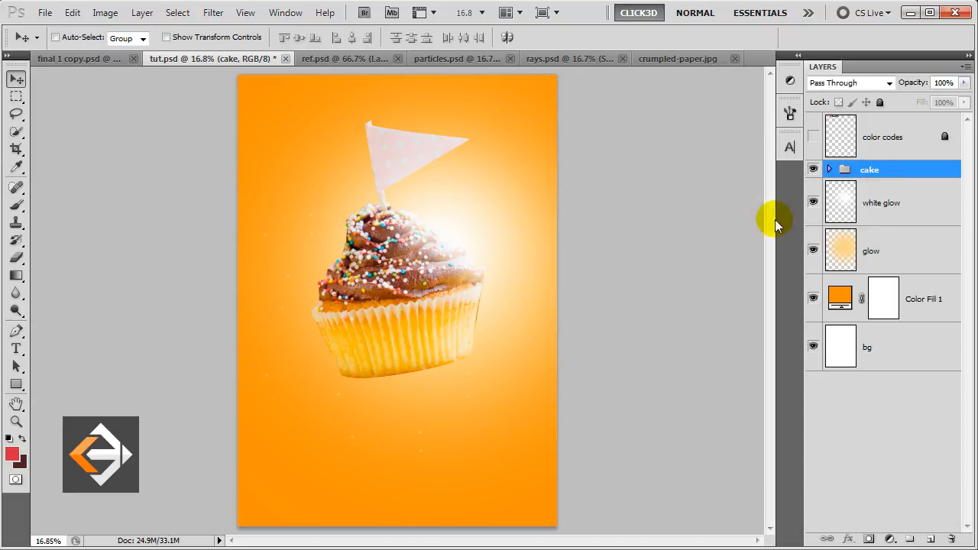
# Draw a red rectangle across the cupcake base and drag its right corner anchors to tilt it into a band.
pyautogui.click(16, 385)
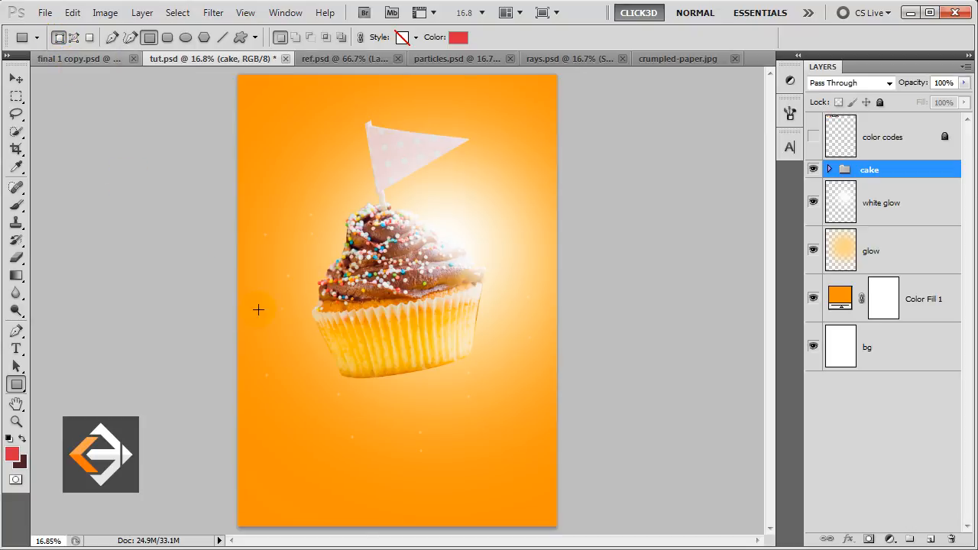
pyautogui.moveTo(281, 309); pyautogui.dragTo(527, 373)
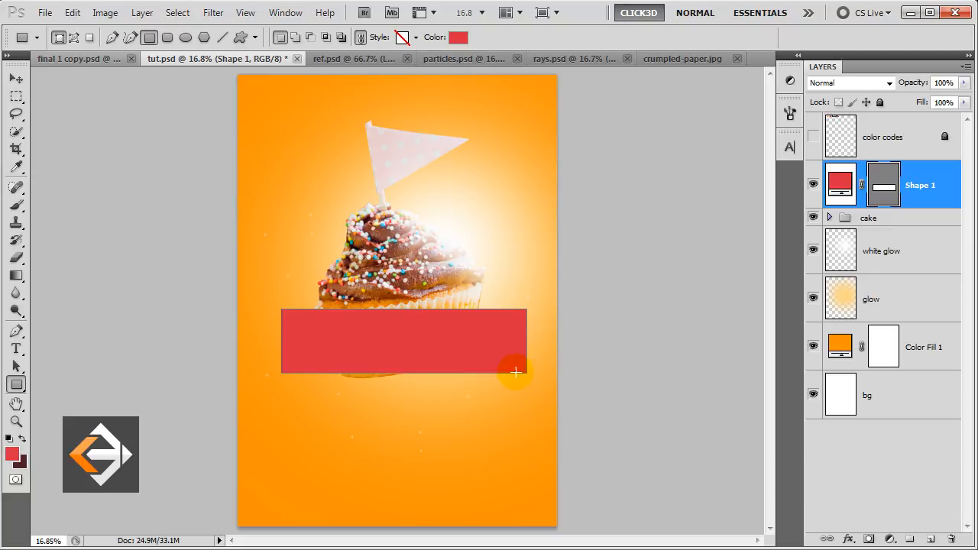
pyautogui.click(16, 331)
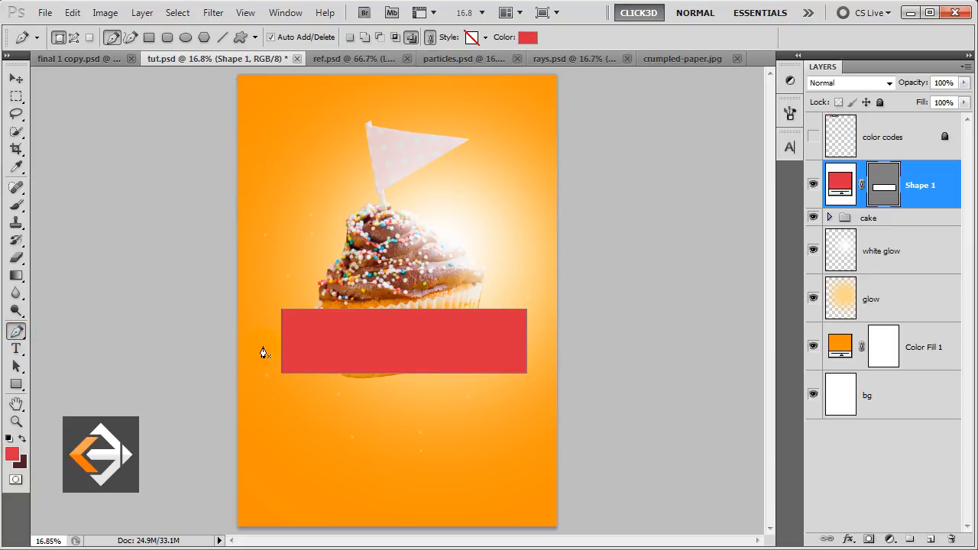
pyautogui.keyDown('ctrl'); pyautogui.click(282, 311); pyautogui.keyUp('ctrl')
pyautogui.moveTo(271, 377); pyautogui.dragTo(267, 377)
pyautogui.moveTo(527, 310); pyautogui.dragTo(528, 299)
pyautogui.moveTo(526, 377); pyautogui.dragTo(527, 340)
pyautogui.moveTo(528, 298); pyautogui.dragTo(507, 299)
pyautogui.moveTo(528, 342)
pyautogui.mouseDown()
pyautogui.moveTo(509, 349)
pyautogui.moveTo(528, 339)
pyautogui.mouseUp()
pyautogui.moveTo(507, 299); pyautogui.dragTo(532, 302)
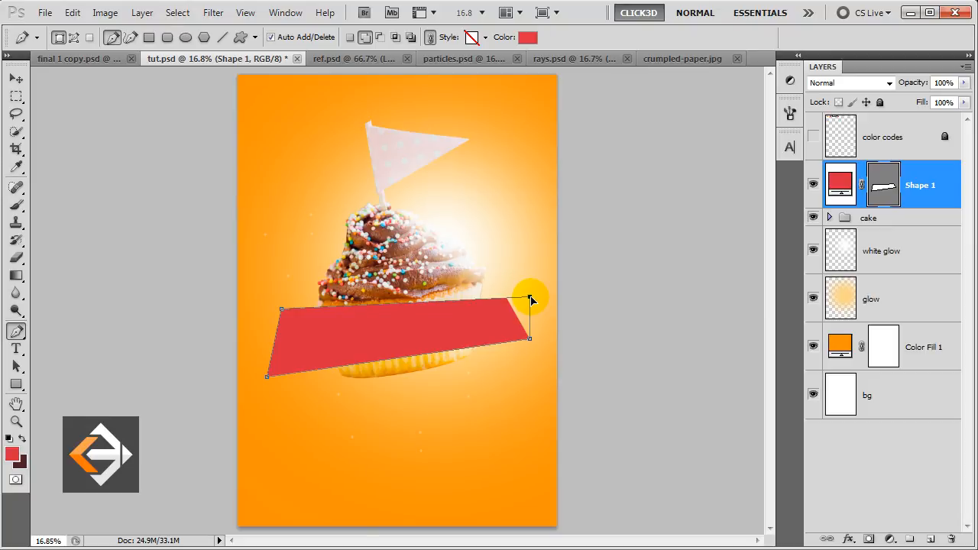
# Rename the red band a1, duplicate it, and fill the copy with dark 4c1f27.
pyautogui.doubleClick(922, 185)
pyautogui.write('a1')
pyautogui.click(926, 195)
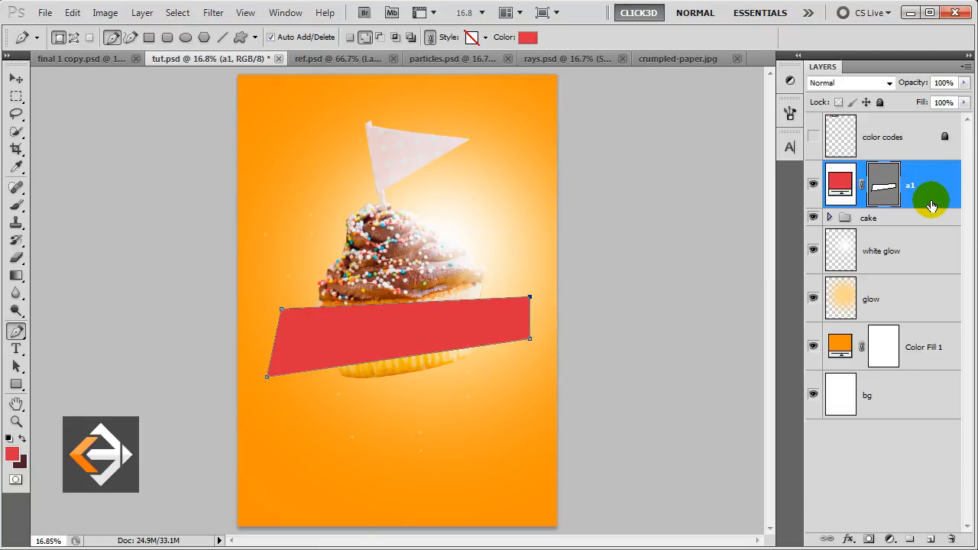
pyautogui.hotkey('ctrl', 'j')
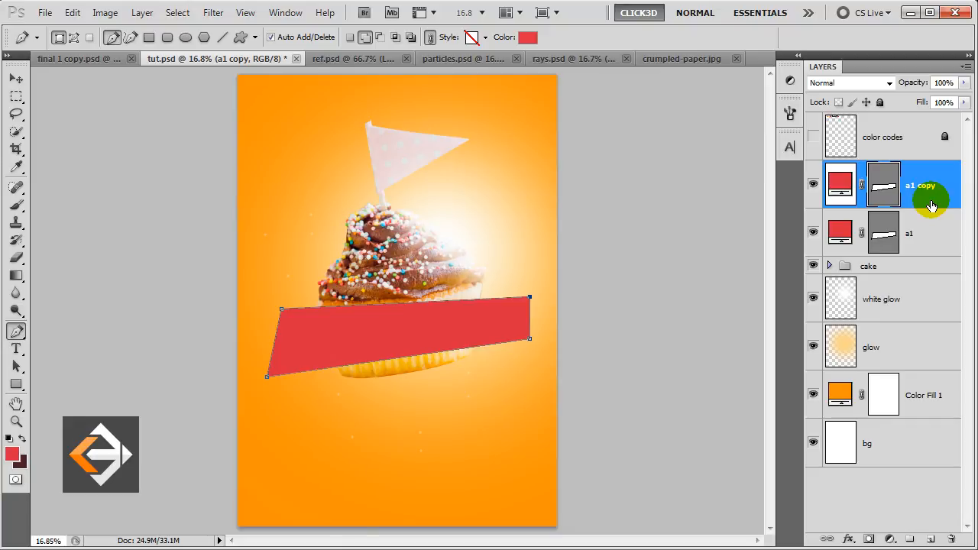
pyautogui.click(840, 187)
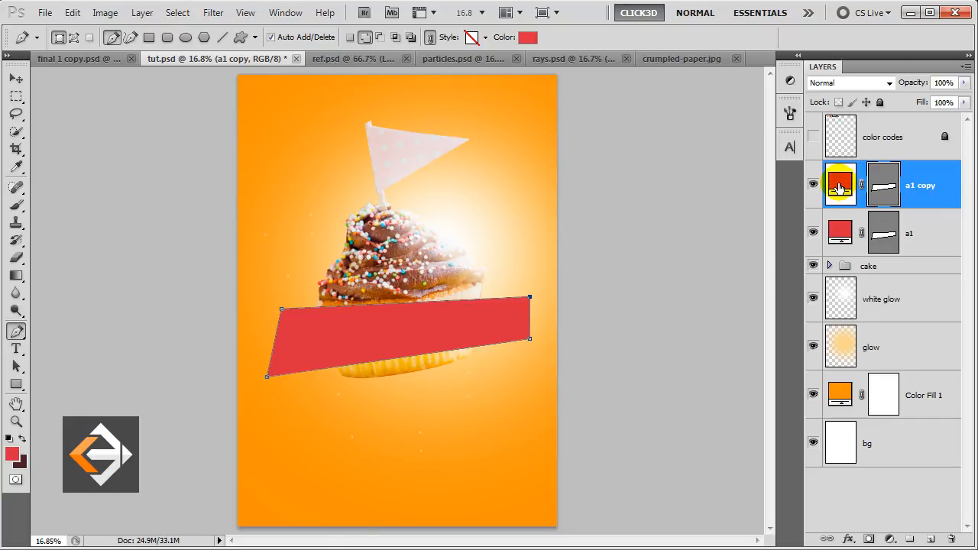
pyautogui.doubleClick(840, 187)
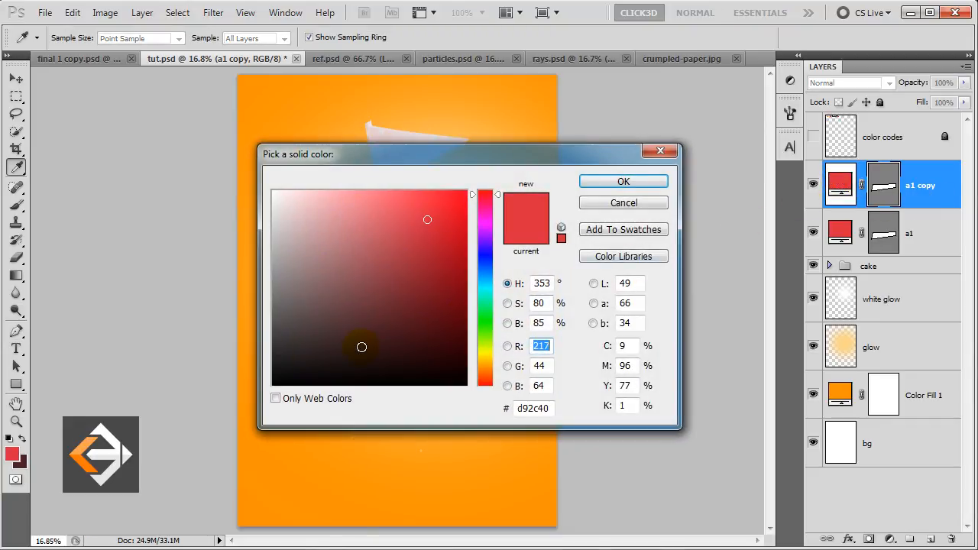
pyautogui.click(20, 463)
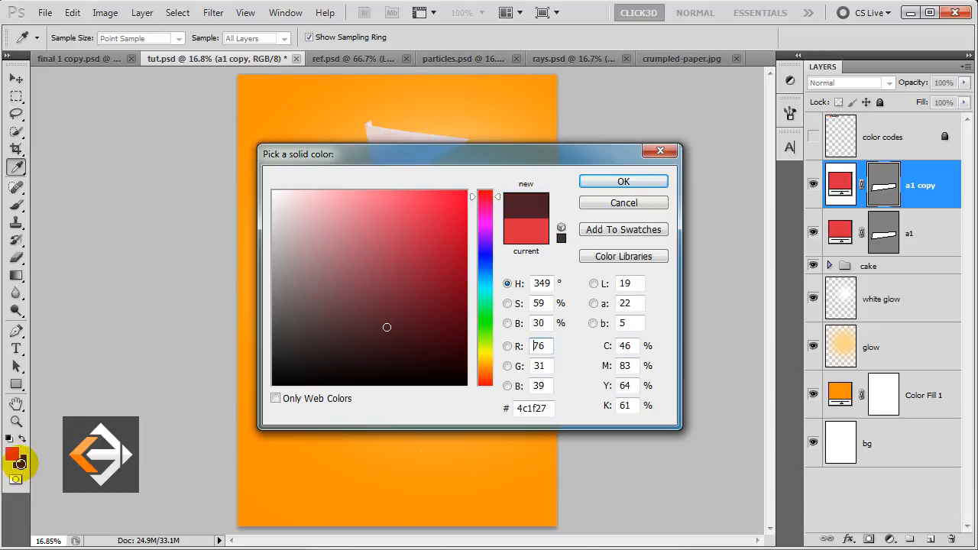
pyautogui.click(624, 183)
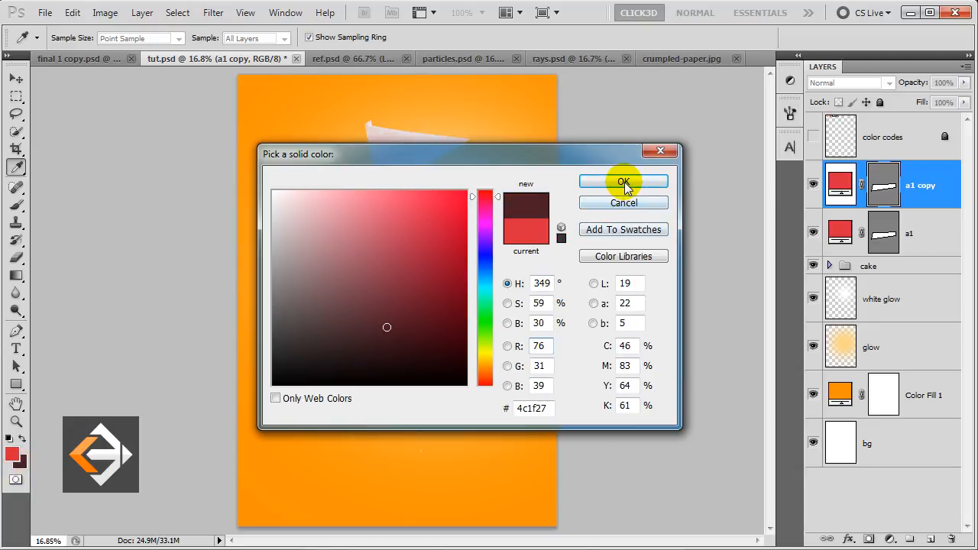
# Name the copy 'a1 back', pull its right corners down-left into a fold, and move it below a1.
pyautogui.click(918, 189)
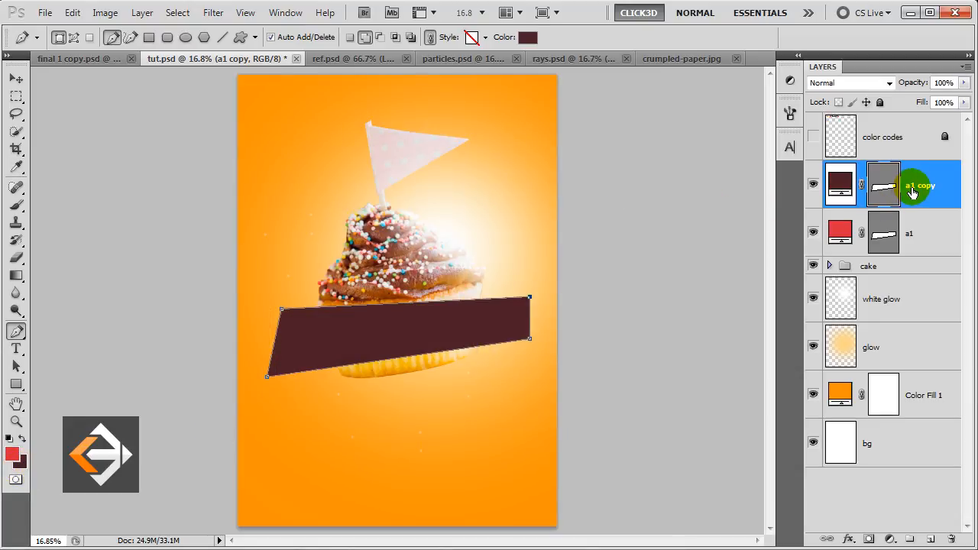
pyautogui.doubleClick(919, 189)
pyautogui.write('a')
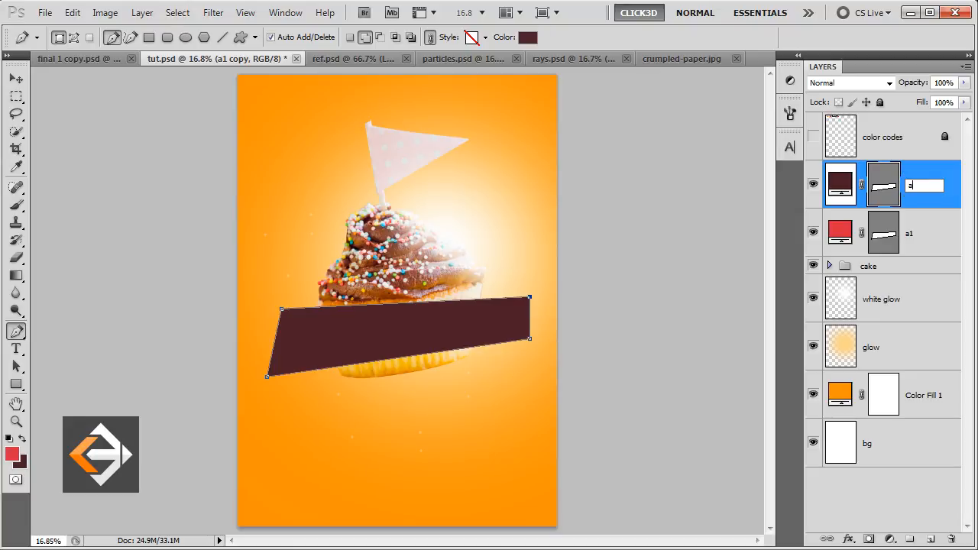
pyautogui.write('1 back')
pyautogui.click(918, 189)
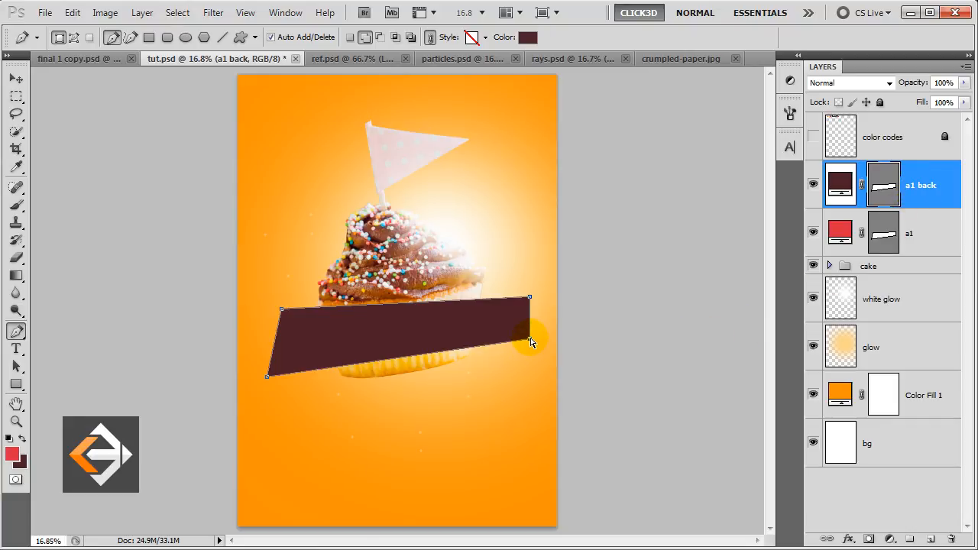
pyautogui.moveTo(530, 340); pyautogui.dragTo(469, 398)
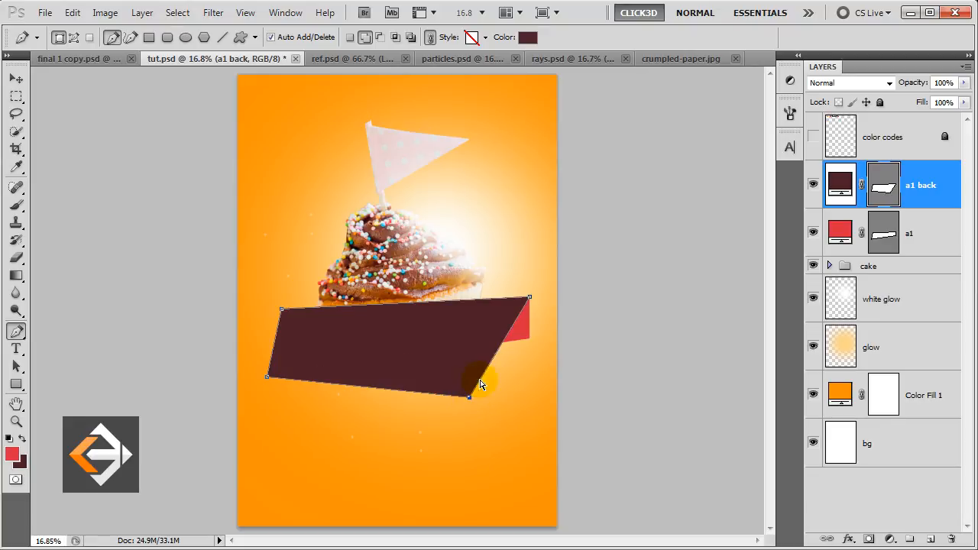
pyautogui.moveTo(529, 297); pyautogui.dragTo(470, 371)
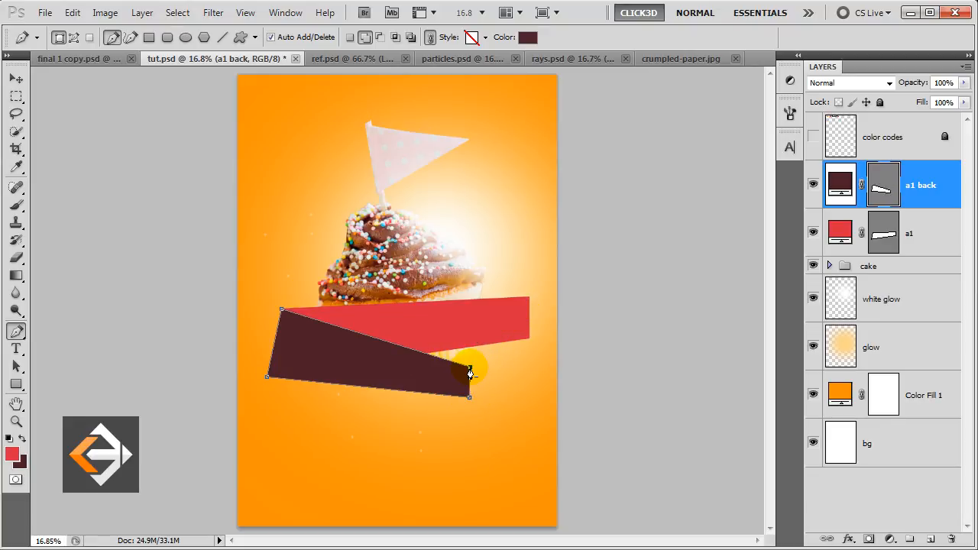
pyautogui.moveTo(946, 200); pyautogui.dragTo(930, 253)
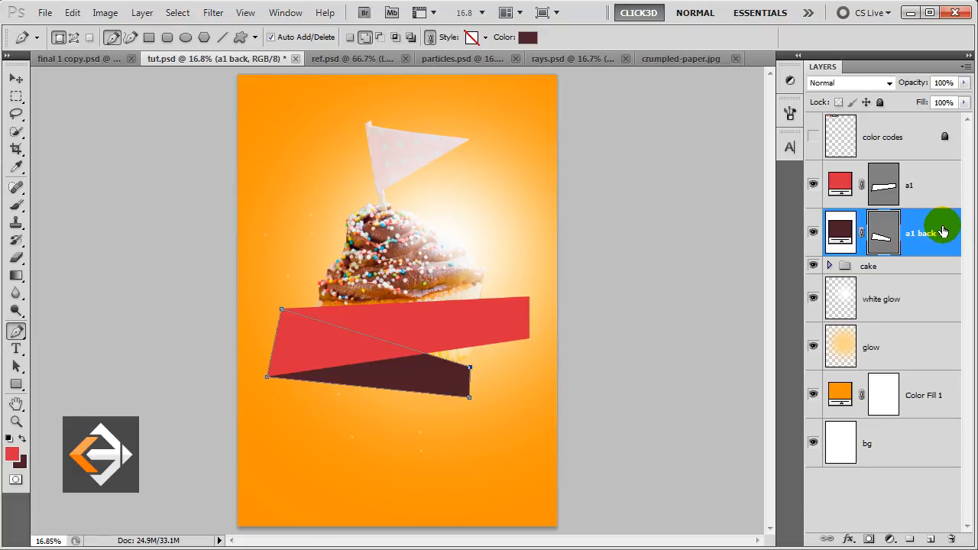
# Duplicate a1 back as b1 and give it a red d92c40 fill.
pyautogui.hotkey('ctrl', 'j')
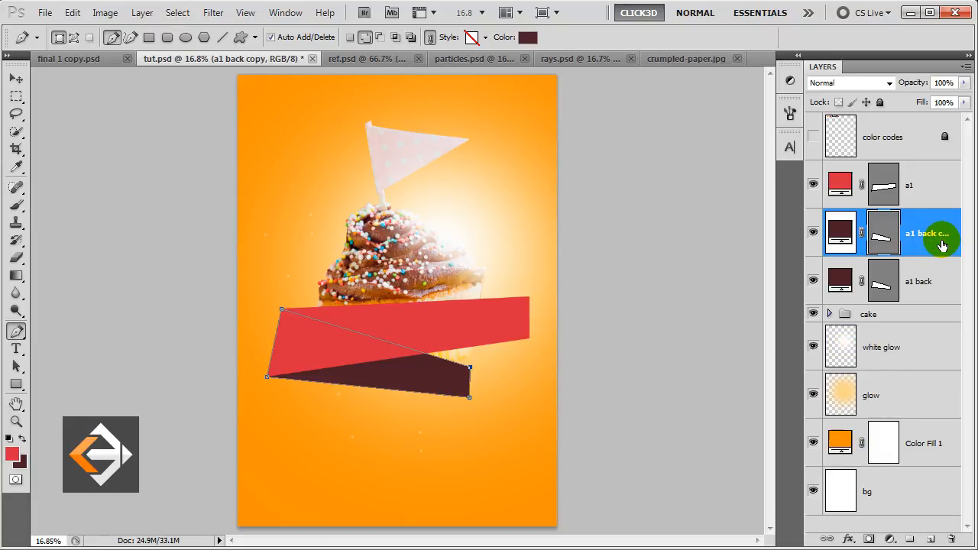
pyautogui.doubleClick(932, 236)
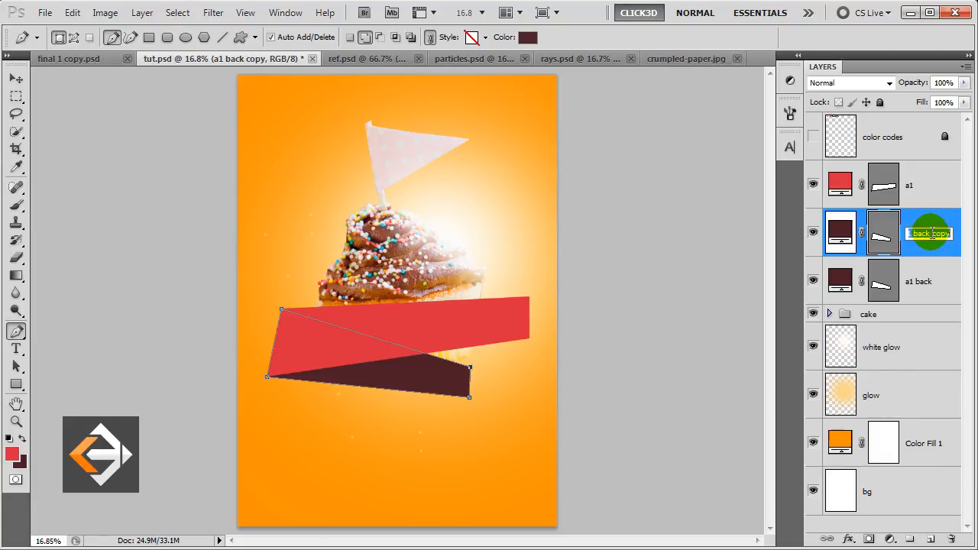
pyautogui.write('b1')
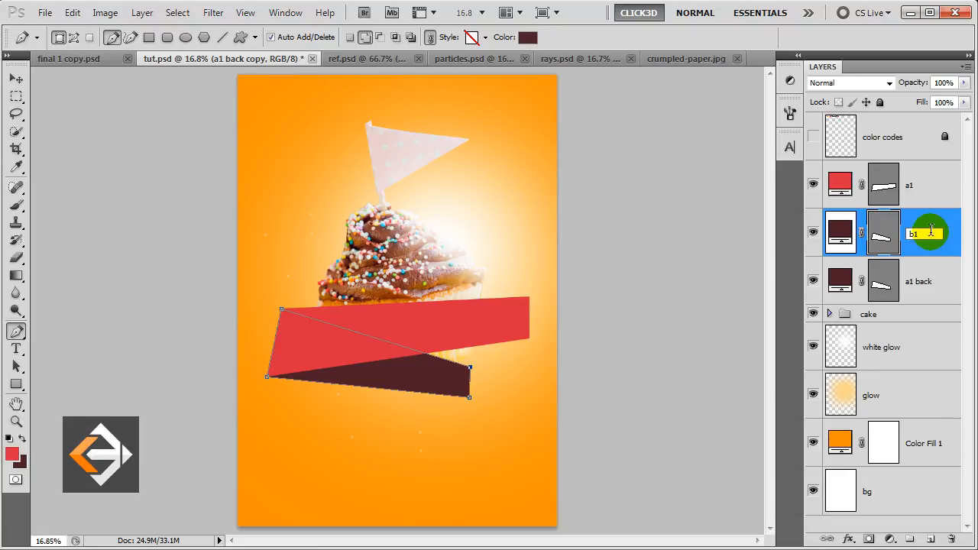
pyautogui.press('Return')
pyautogui.click(842, 233)
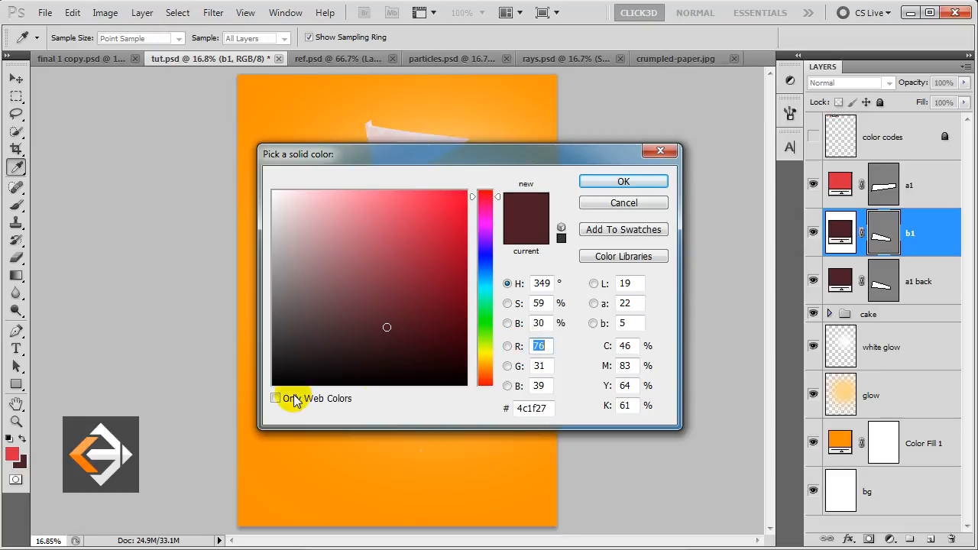
pyautogui.click(11, 453)
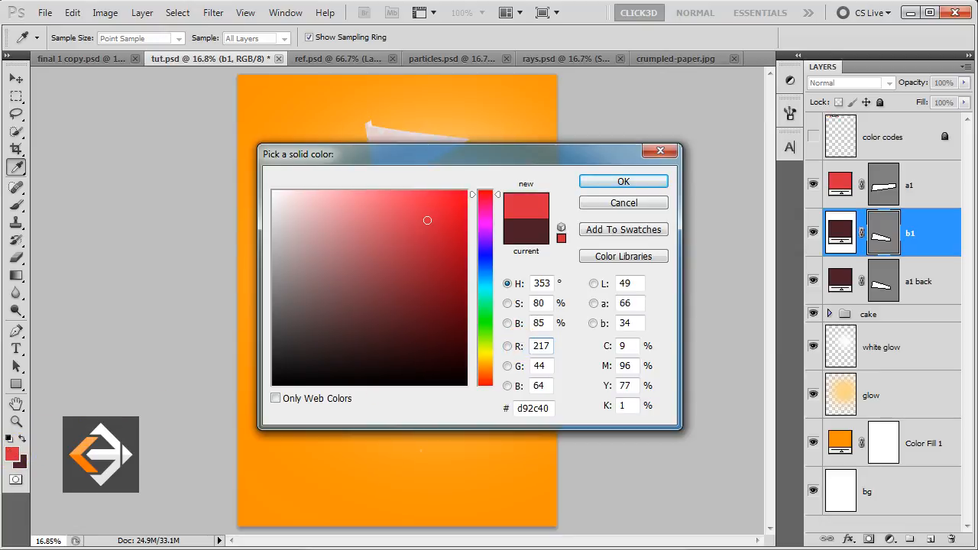
pyautogui.click(620, 182)
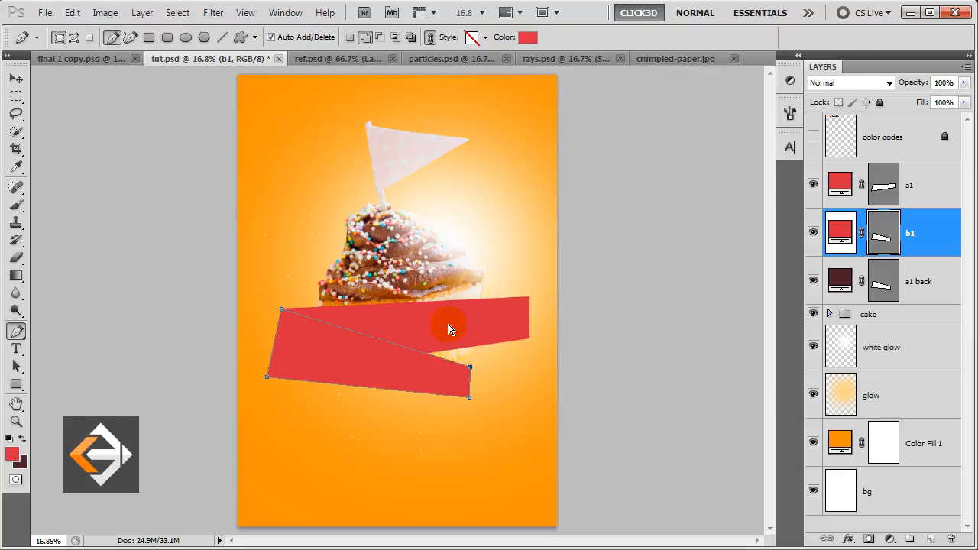
# Drag b1's left corners down and right so it angles below the fold, then duplicate b1.
pyautogui.moveTo(266, 378); pyautogui.dragTo(354, 438)
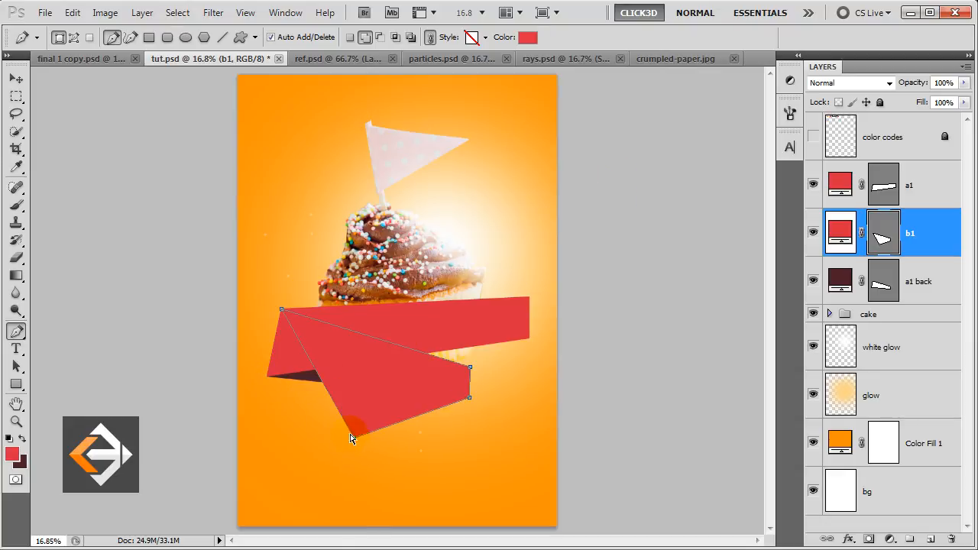
pyautogui.moveTo(284, 312); pyautogui.dragTo(341, 393)
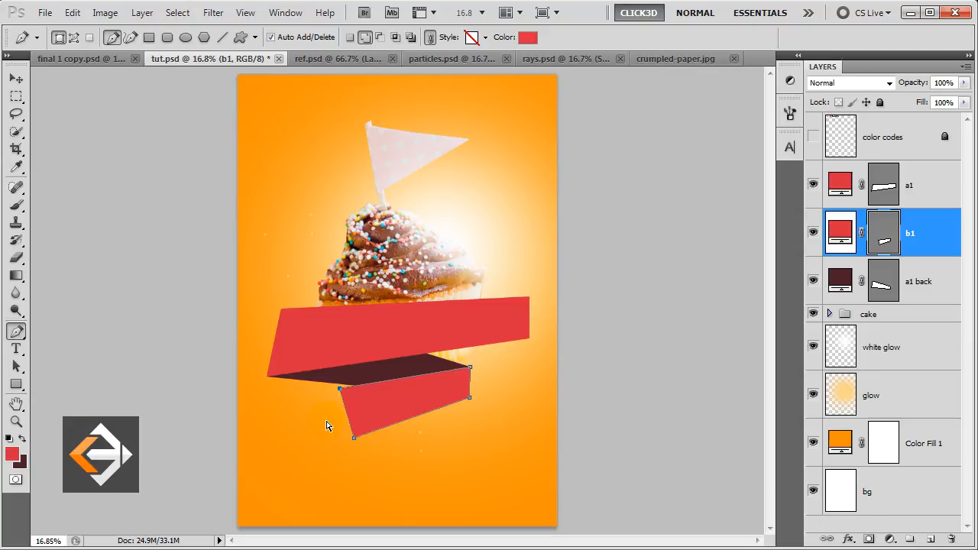
pyautogui.moveTo(340, 393); pyautogui.dragTo(337, 391)
pyautogui.click(924, 252)
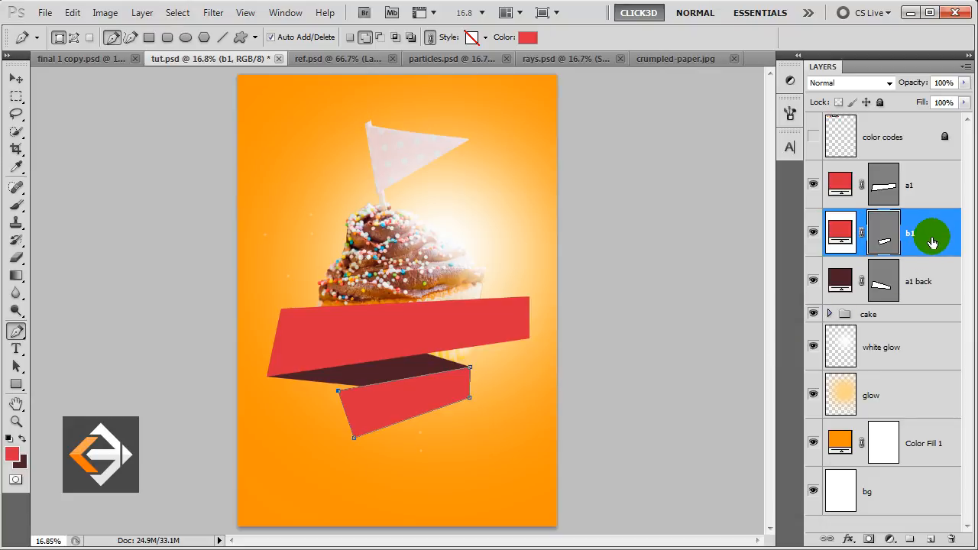
pyautogui.hotkey('ctrl', 'j')
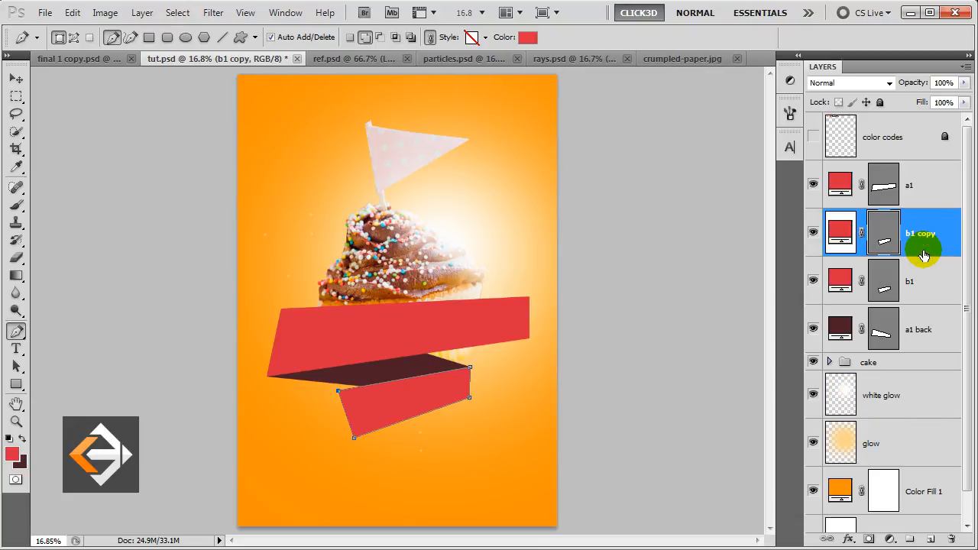
# Rename the duplicated b1 layer to 'b1 back'.
pyautogui.doubleClick(923, 234)
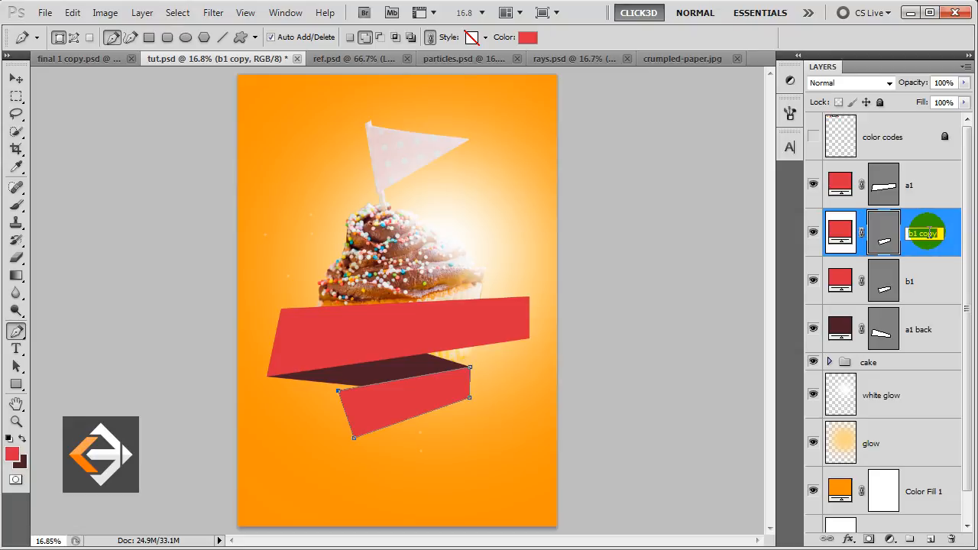
pyautogui.write('b1')
pyautogui.click(927, 234)
pyautogui.write('back')
pyautogui.press('Return')
# Fill the b1 back shape with dark maroon 4c1f27.
pyautogui.click(840, 234)
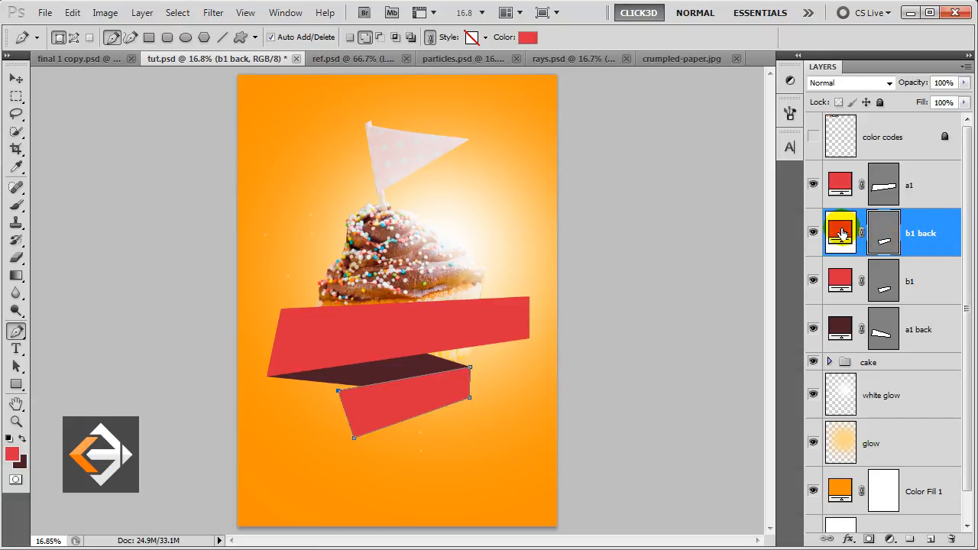
pyautogui.doubleClick(841, 233)
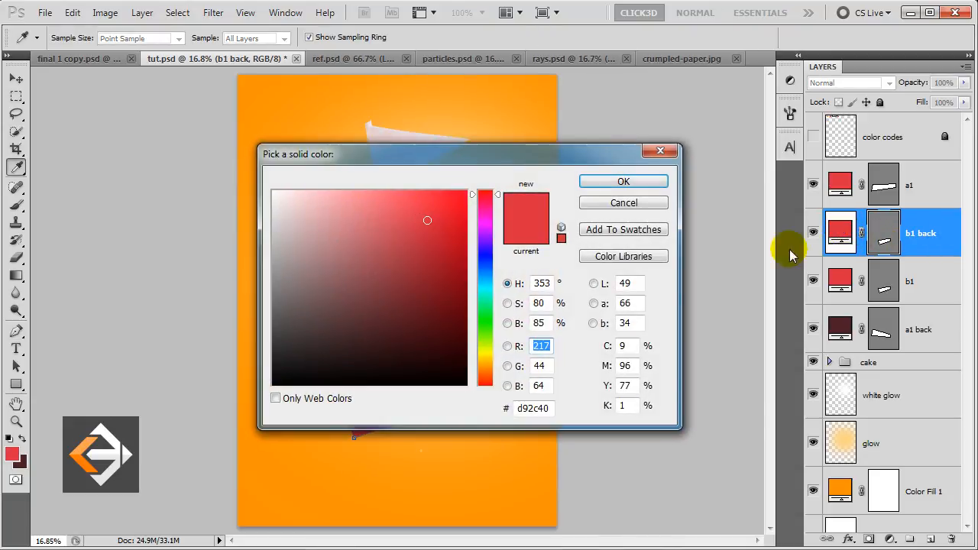
pyautogui.click(21, 463)
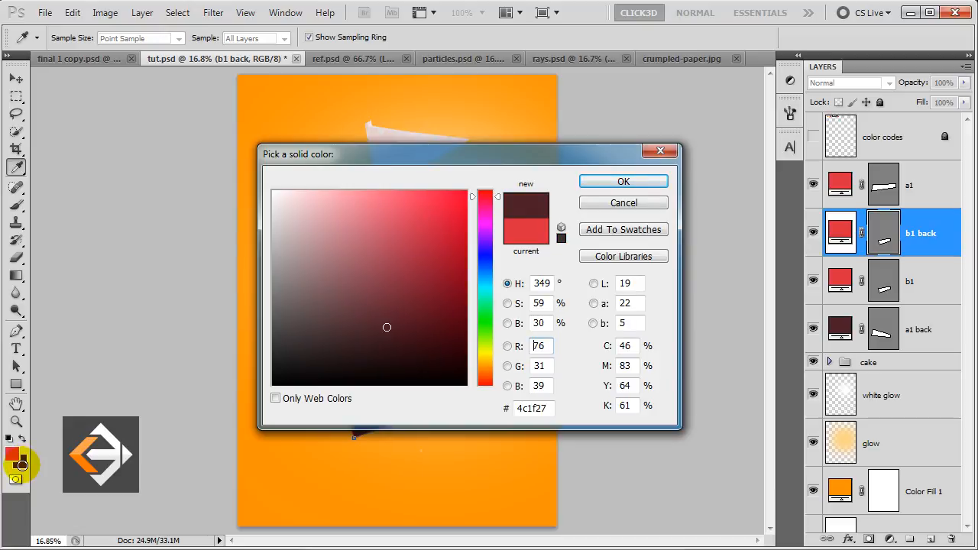
pyautogui.click(606, 181)
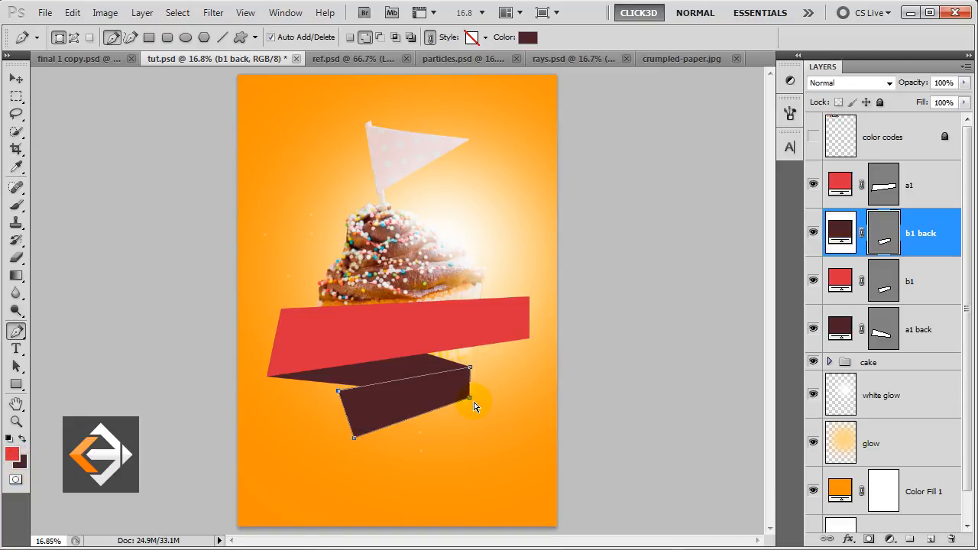
# Pull the dark piece's right corners down-left and stack b1 back beneath the red b1 section.
pyautogui.moveTo(470, 401); pyautogui.dragTo(421, 452)
pyautogui.moveTo(470, 373); pyautogui.dragTo(426, 432)
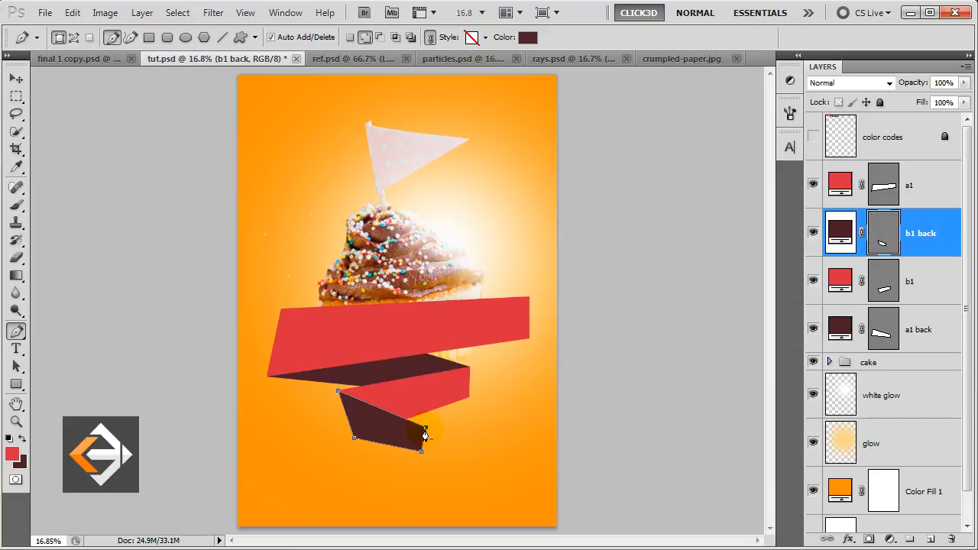
pyautogui.moveTo(940, 253); pyautogui.dragTo(928, 304)
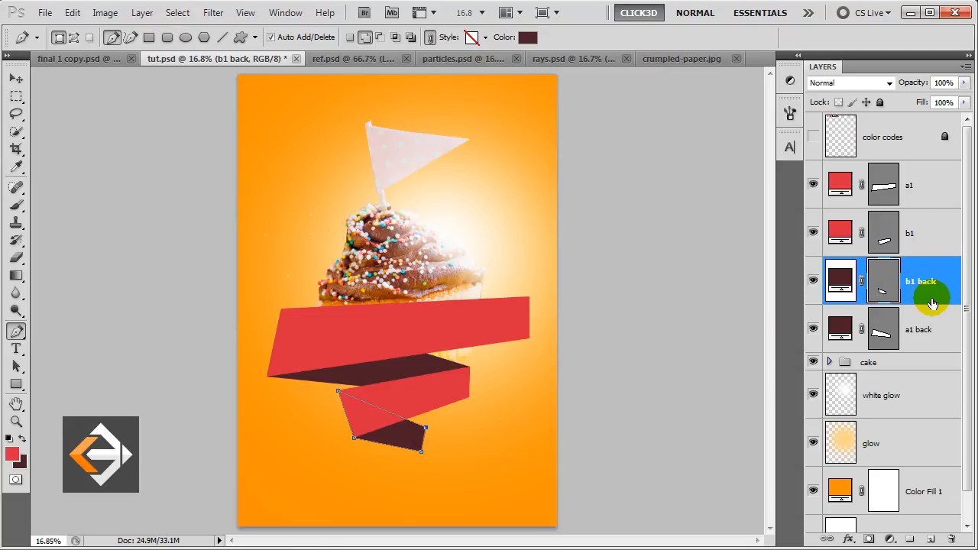
# Make the a1 ribbon layer active, check its visibility, and select its shape path.
pyautogui.click(942, 186)
pyautogui.click(815, 184)
pyautogui.click(815, 184)
pyautogui.click(921, 188)
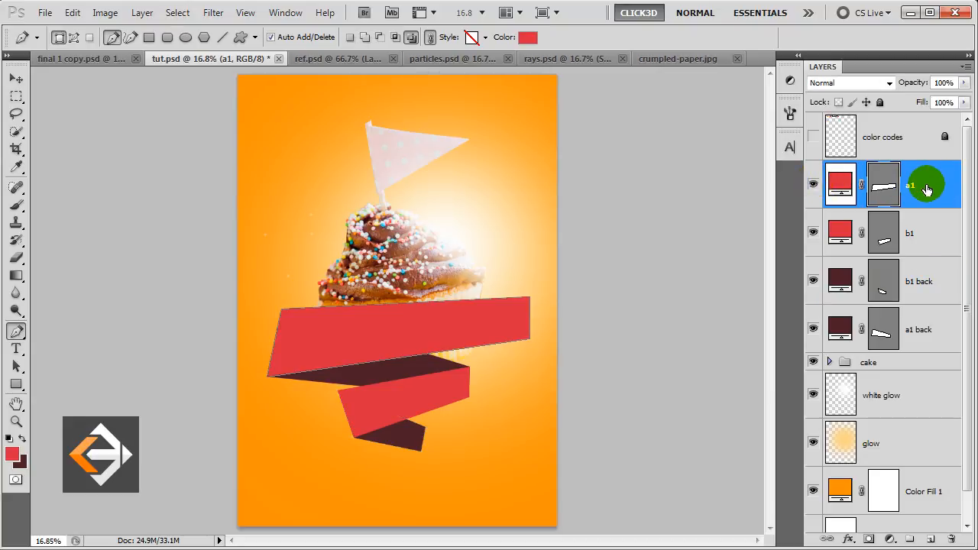
# Duplicate a1 as a new layer 'c1' filled with dark maroon.
pyautogui.hotkey('ctrl', 'j')
pyautogui.doubleClick(922, 186)
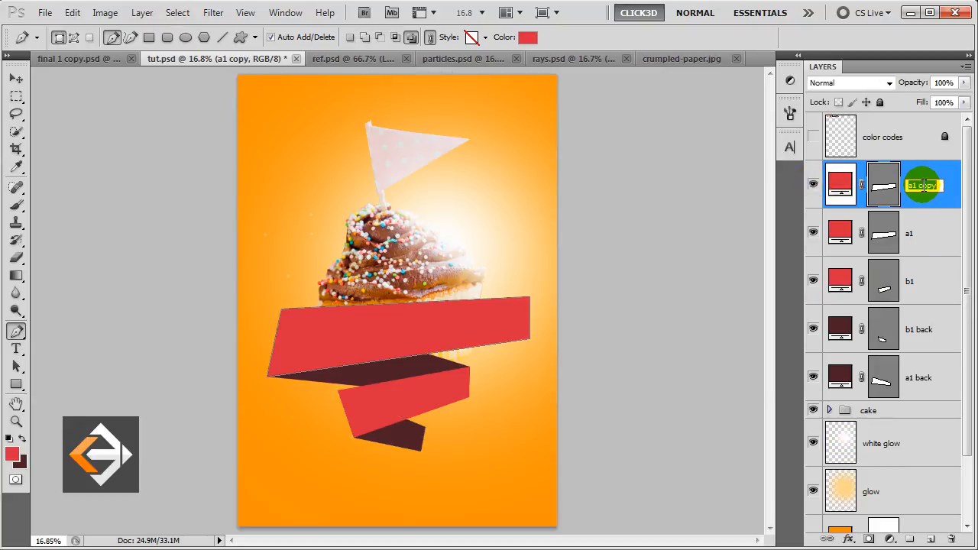
pyautogui.write('c1')
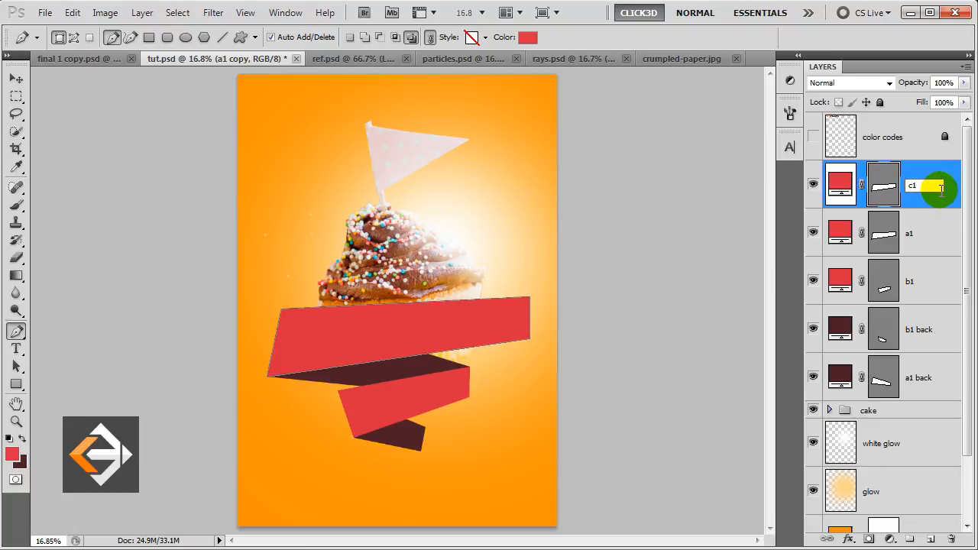
pyautogui.press('Return')
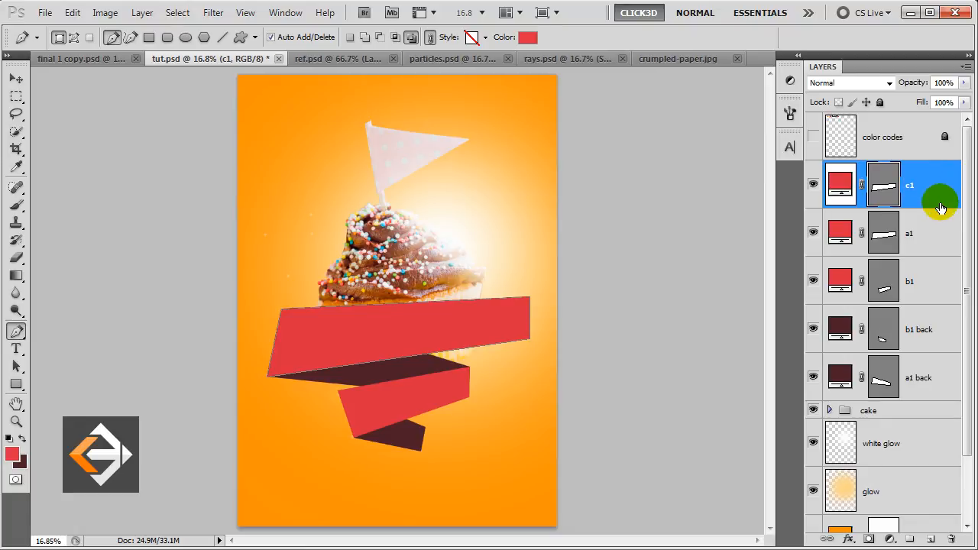
pyautogui.doubleClick(840, 186)
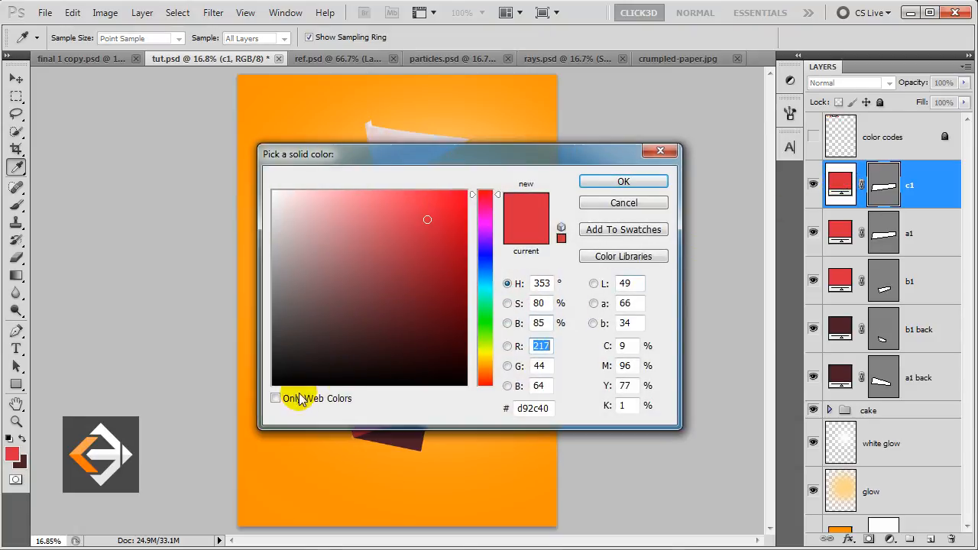
pyautogui.click(18, 462)
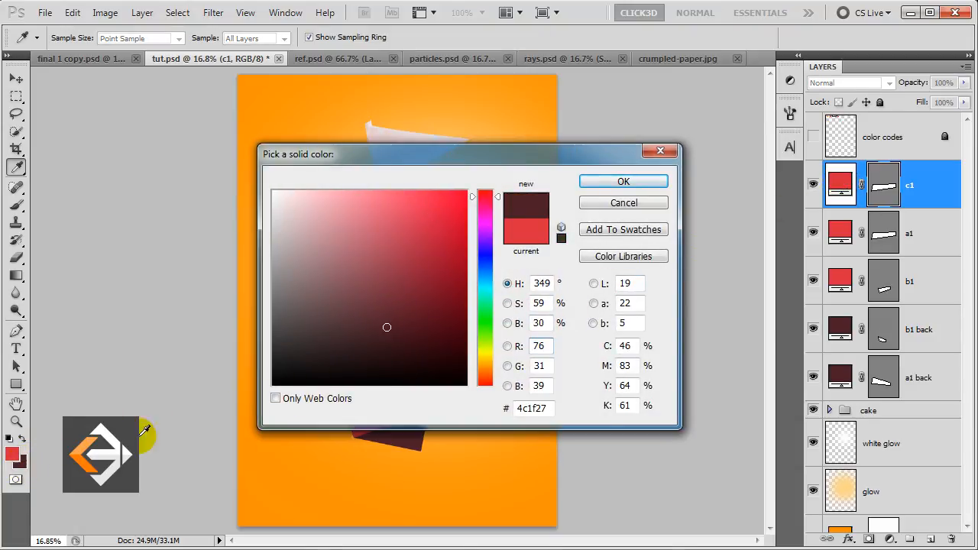
pyautogui.click(615, 182)
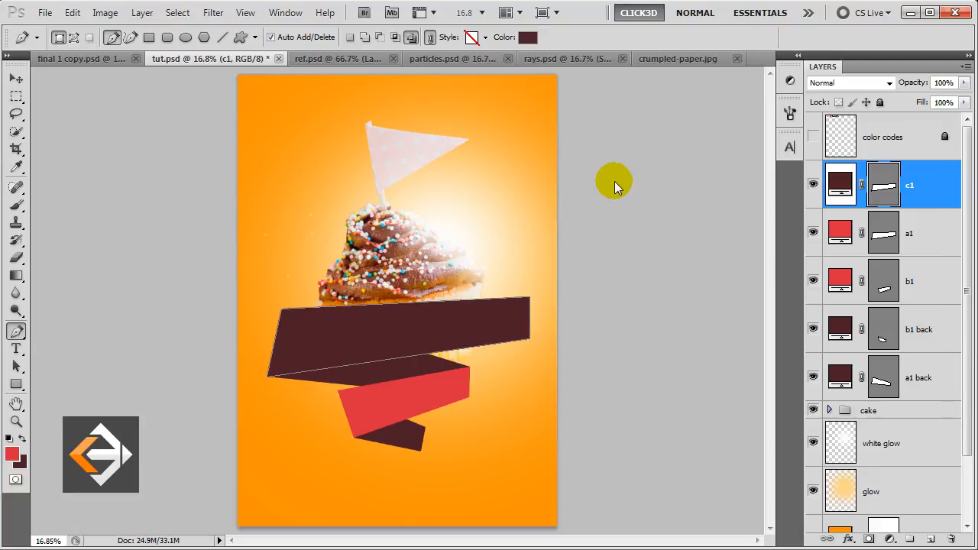
# Raise c1's left corners so the band slants up-left, and stack it beneath a1.
pyautogui.keyDown('ctrl'); pyautogui.click(282, 314); pyautogui.keyUp('ctrl')
pyautogui.moveTo(282, 314); pyautogui.dragTo(266, 235)
pyautogui.moveTo(267, 377); pyautogui.dragTo(285, 291)
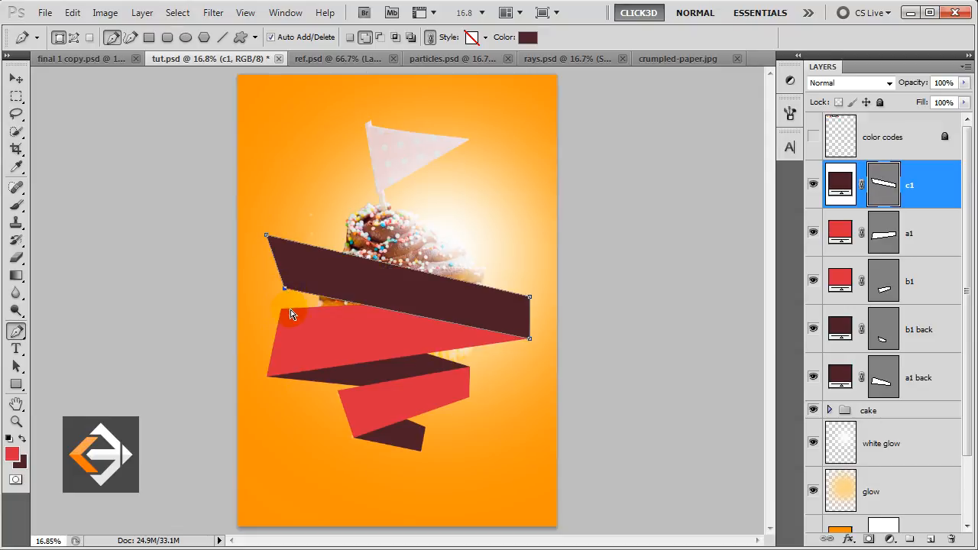
pyautogui.moveTo(932, 183); pyautogui.dragTo(936, 250)
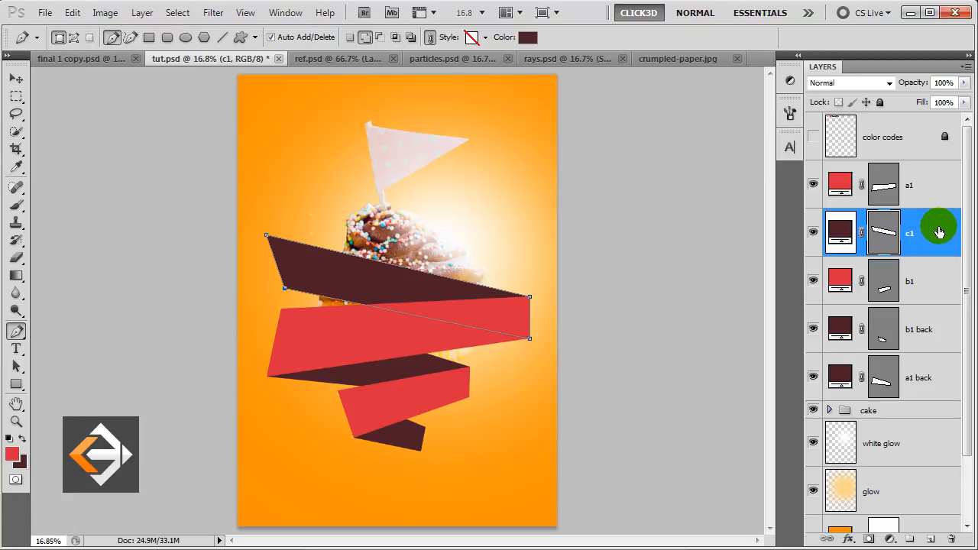
# Duplicate c1 as 'c1 back' and pull its right corners up-left into a small flap at the band's tip.
pyautogui.hotkey('ctrl', 'j')
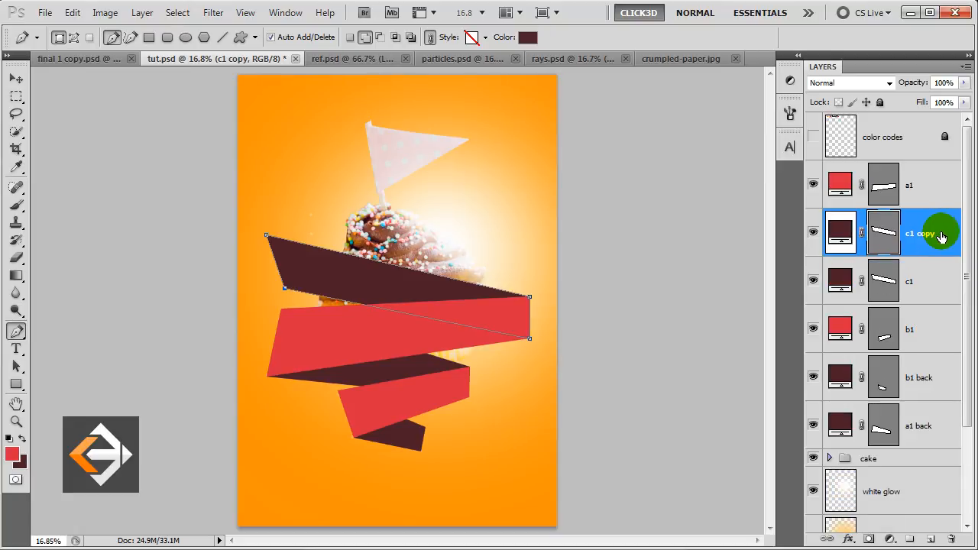
pyautogui.doubleClick(922, 238)
pyautogui.write('c1')
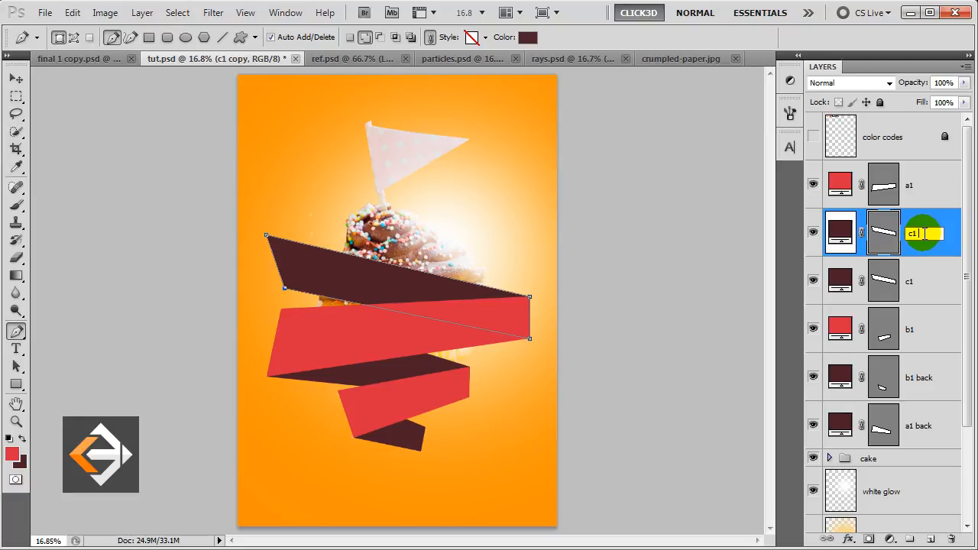
pyautogui.press('Return')
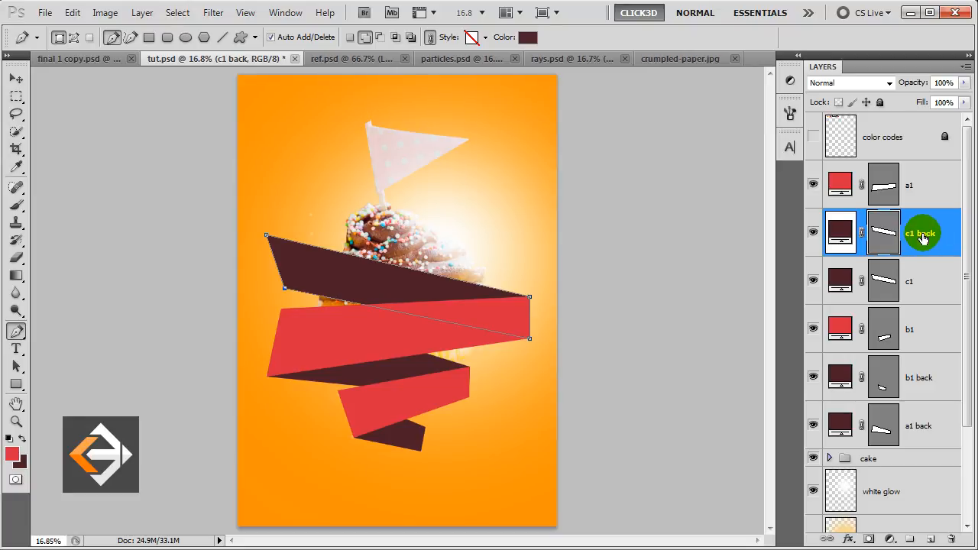
pyautogui.keyDown('ctrl'); pyautogui.click(529, 296); pyautogui.keyUp('ctrl')
pyautogui.moveTo(532, 301); pyautogui.dragTo(312, 220)
pyautogui.moveTo(530, 339); pyautogui.dragTo(317, 243)
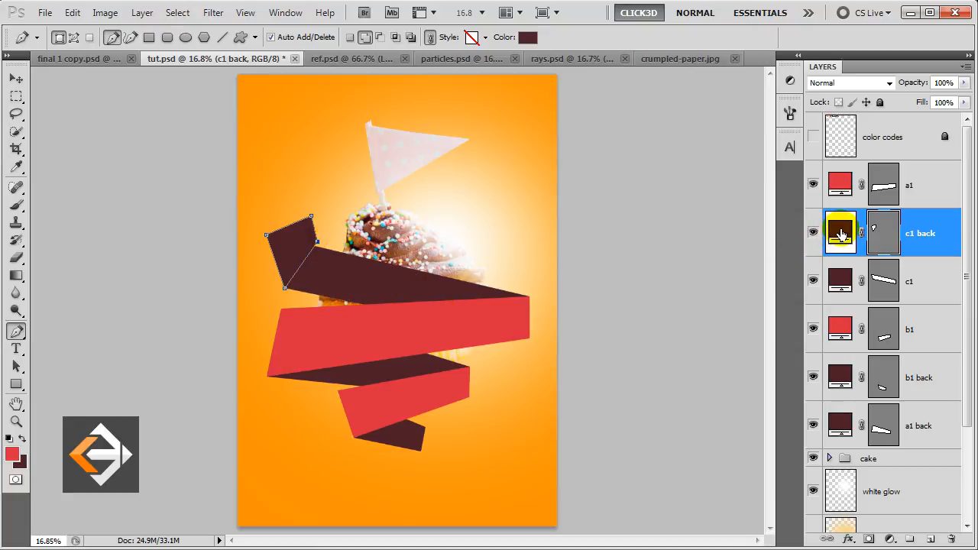
# Fill c1 back with the red ribbon colour d92c40 and finish the path edit.
pyautogui.doubleClick(840, 234)
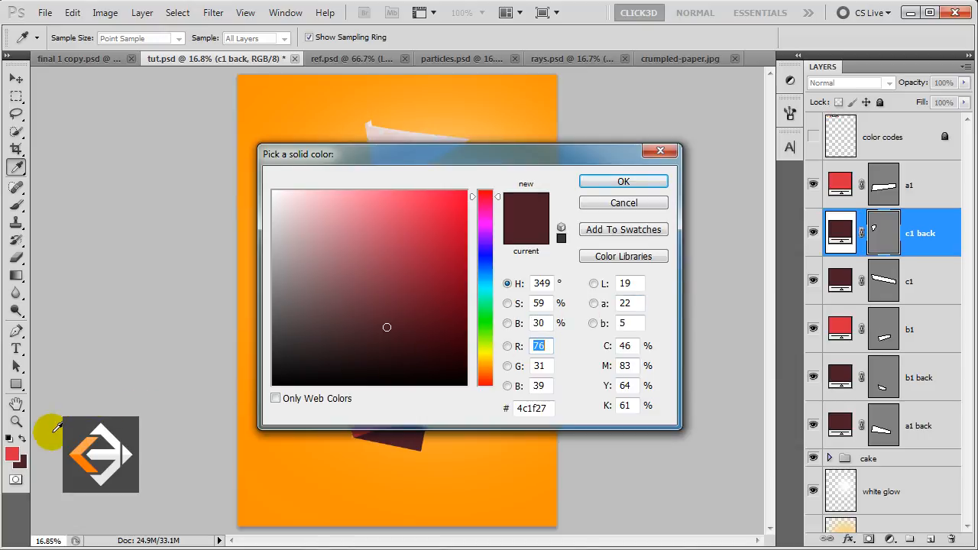
pyautogui.click(12, 452)
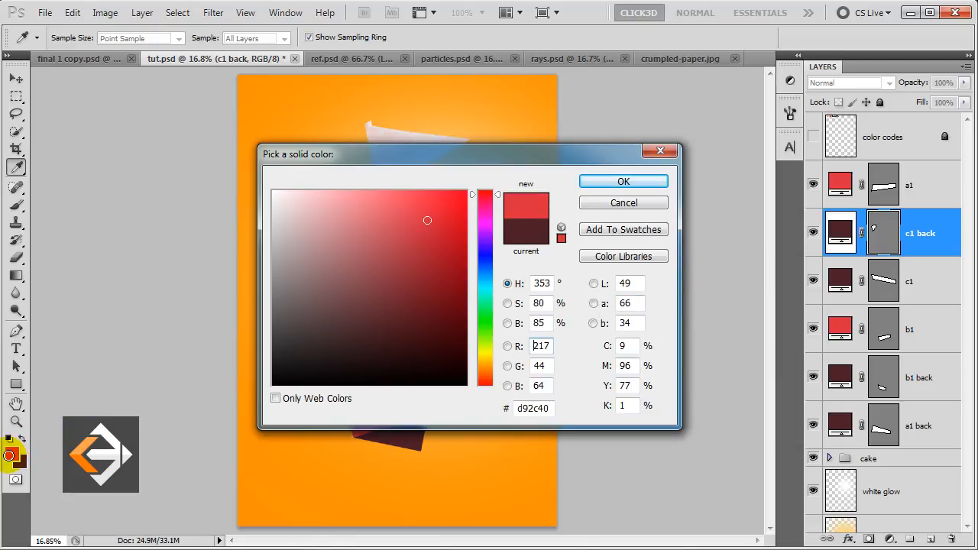
pyautogui.click(646, 185)
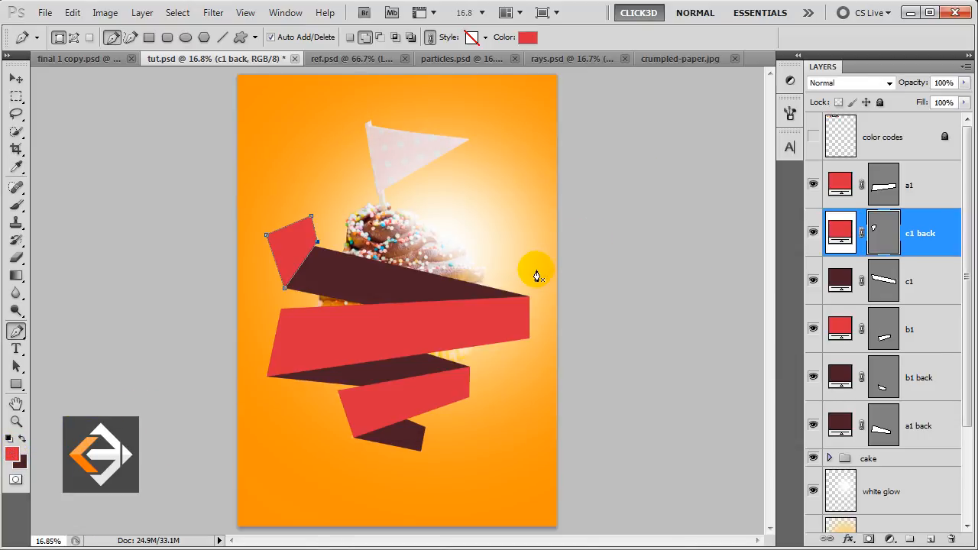
pyautogui.press('Return')
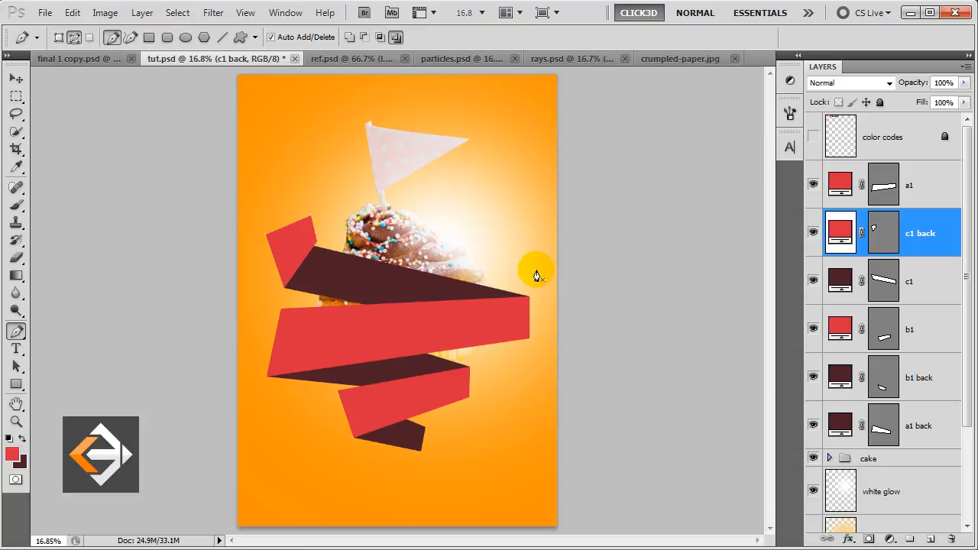
pyautogui.press('v')
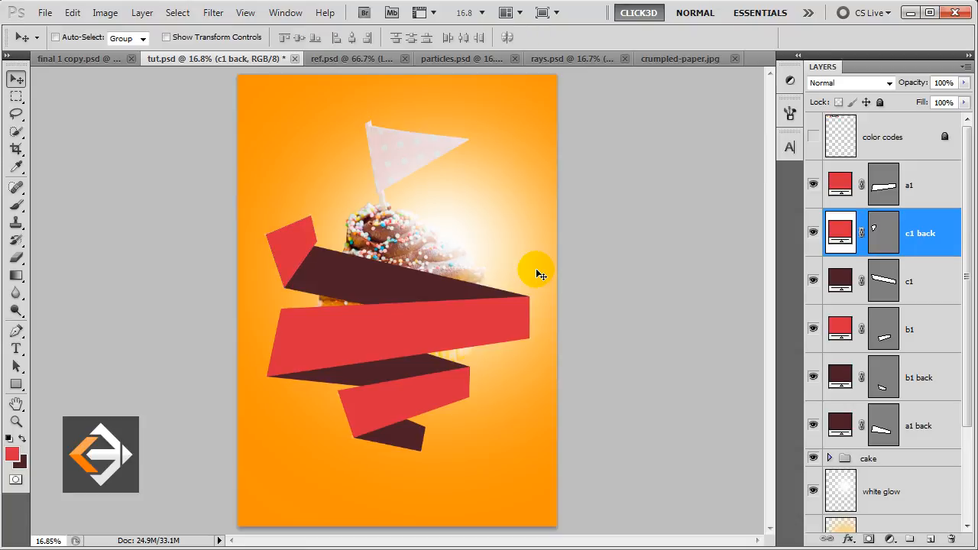
# Stack the cake group above the maroon c1 band, then load b1 back's outline as a selection.
pyautogui.click(888, 459)
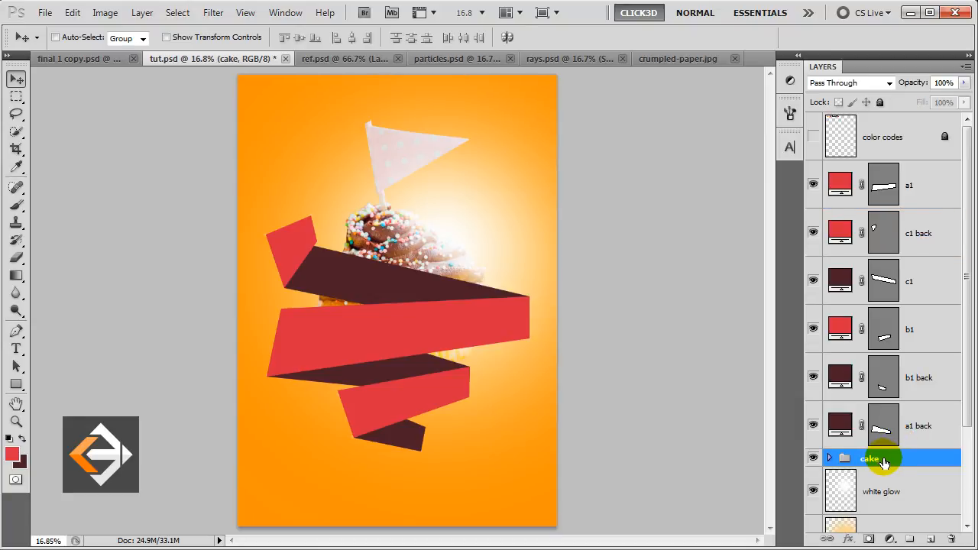
pyautogui.moveTo(884, 463); pyautogui.dragTo(886, 268)
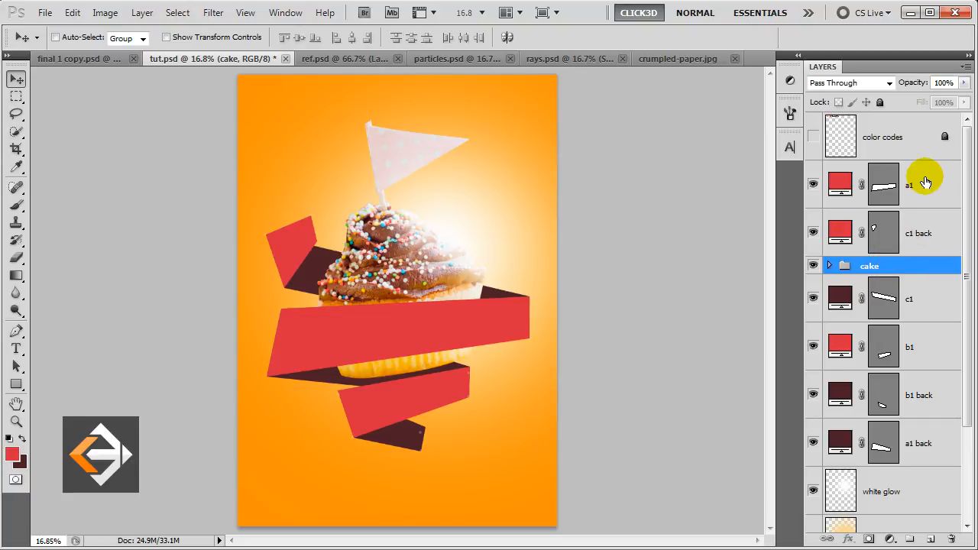
pyautogui.click(926, 185)
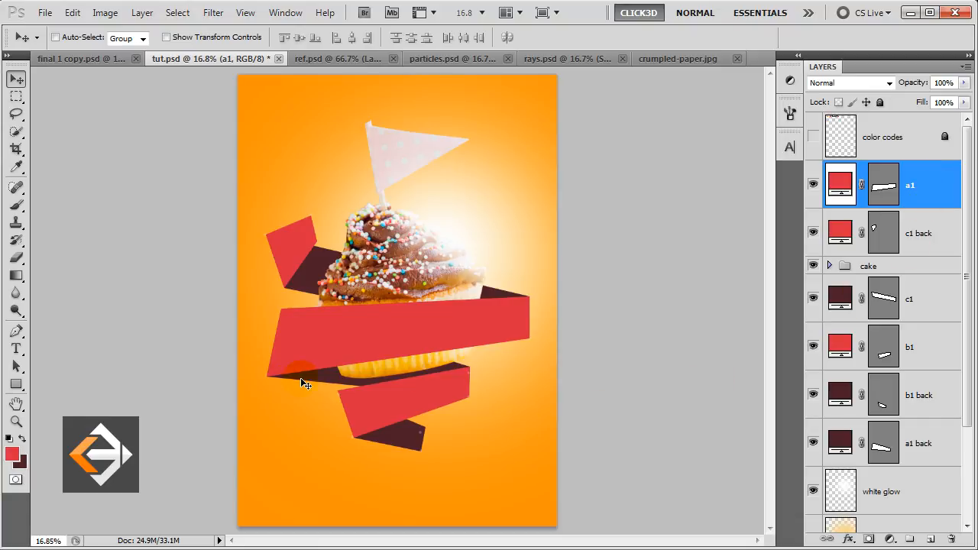
pyautogui.keyDown('ctrl'); pyautogui.click(884, 404); pyautogui.keyUp('ctrl')
pyautogui.click(914, 400)
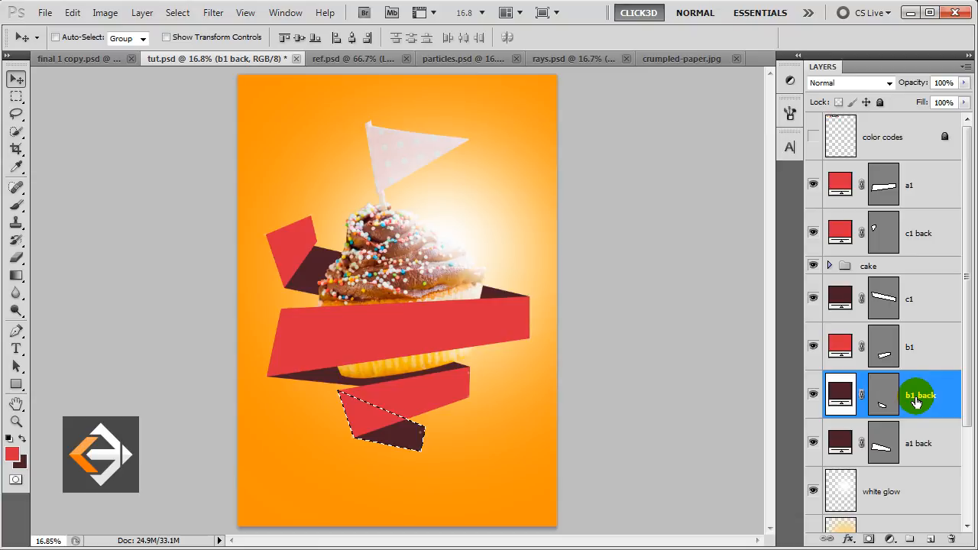
# Add a 'shadow' layer above b1 back and set the foreground to near-black maroon 1e0d10.
pyautogui.click(931, 540)
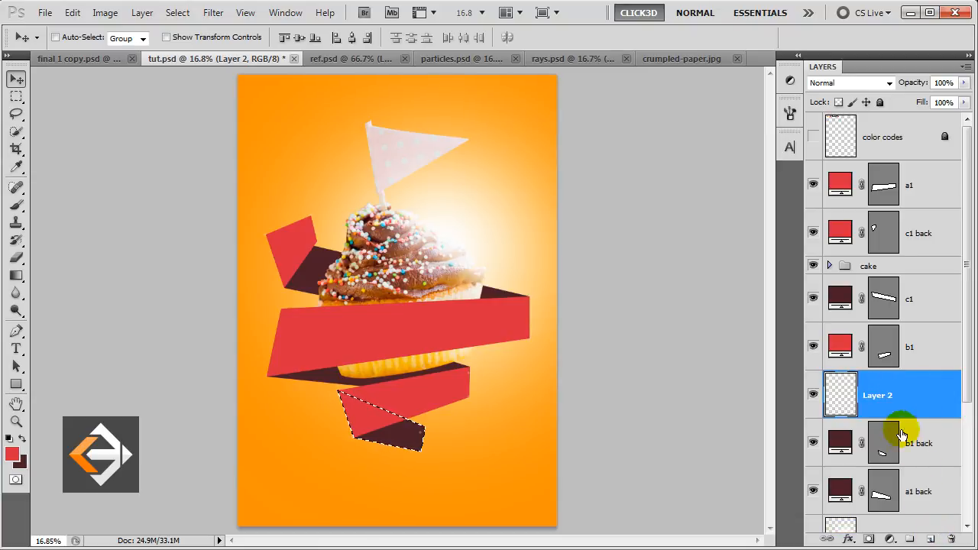
pyautogui.doubleClick(880, 395)
pyautogui.write('shadow')
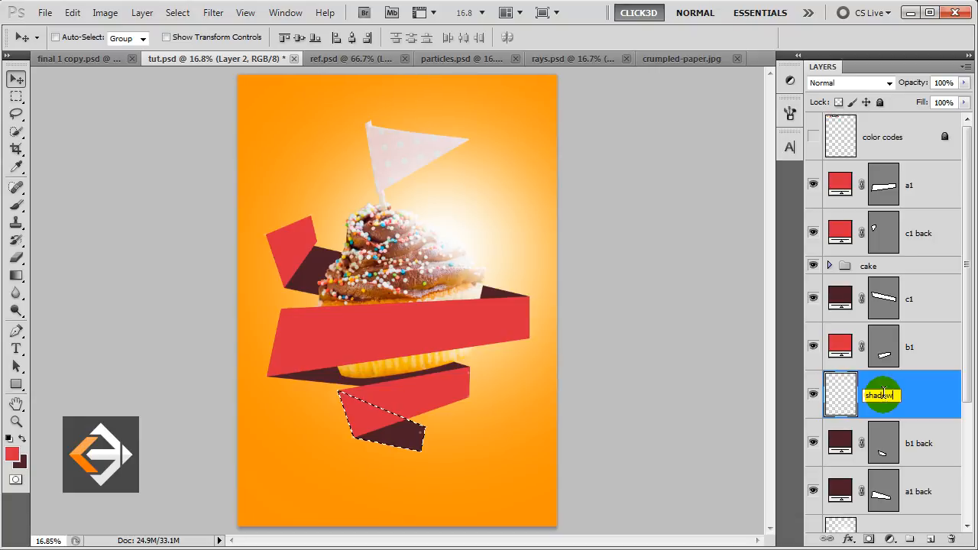
pyautogui.press('Return')
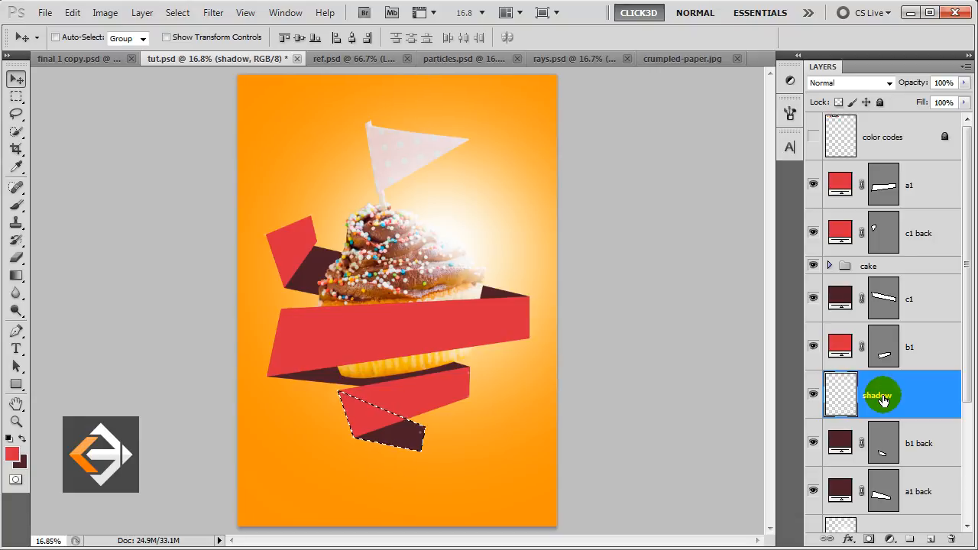
pyautogui.click(24, 439)
pyautogui.click(12, 454)
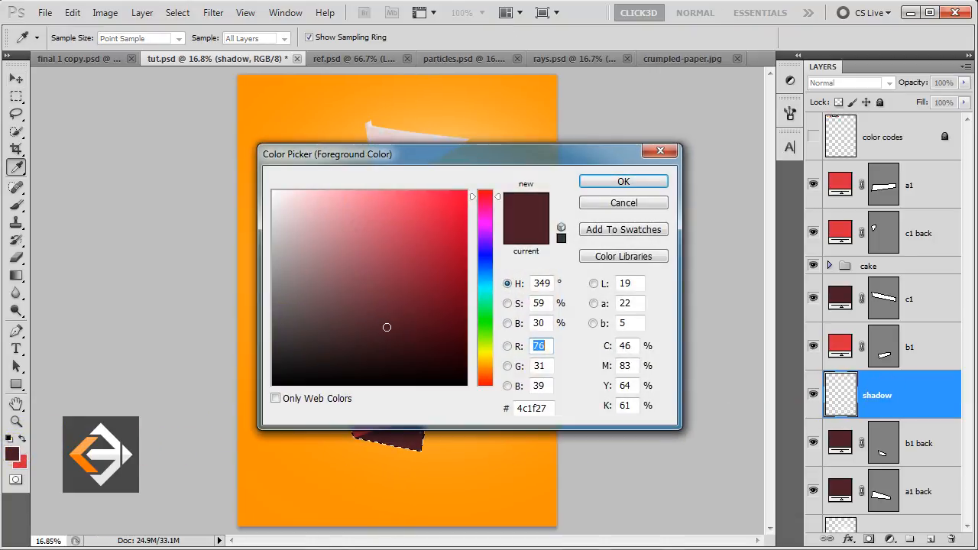
pyautogui.click(381, 363)
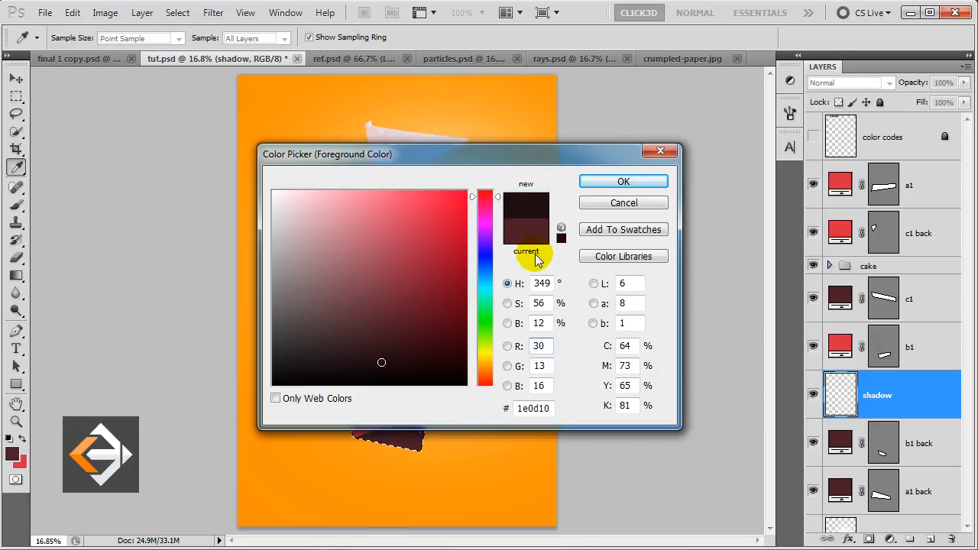
pyautogui.click(590, 184)
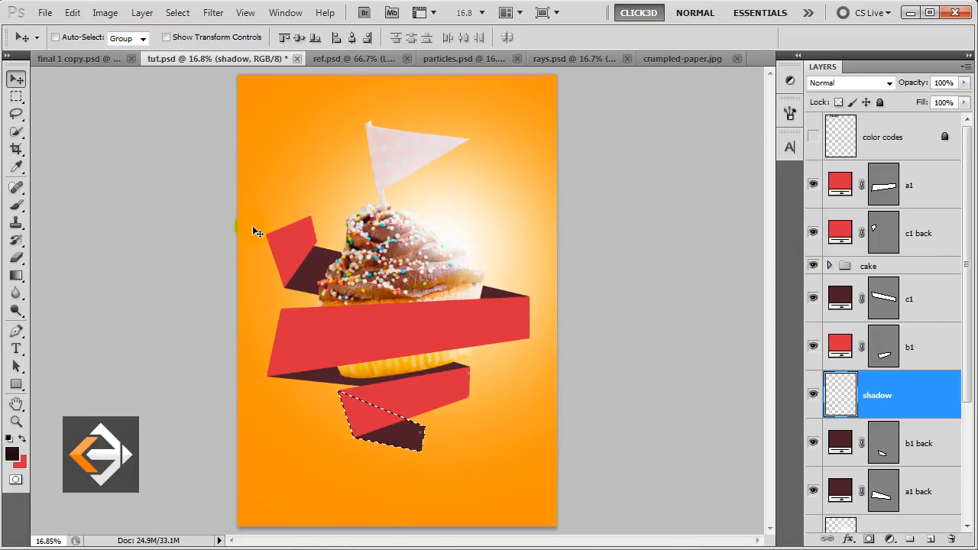
# Paint soft shadow inside the lower ribbon selection with an enlarged soft round brush.
pyautogui.click(16, 203)
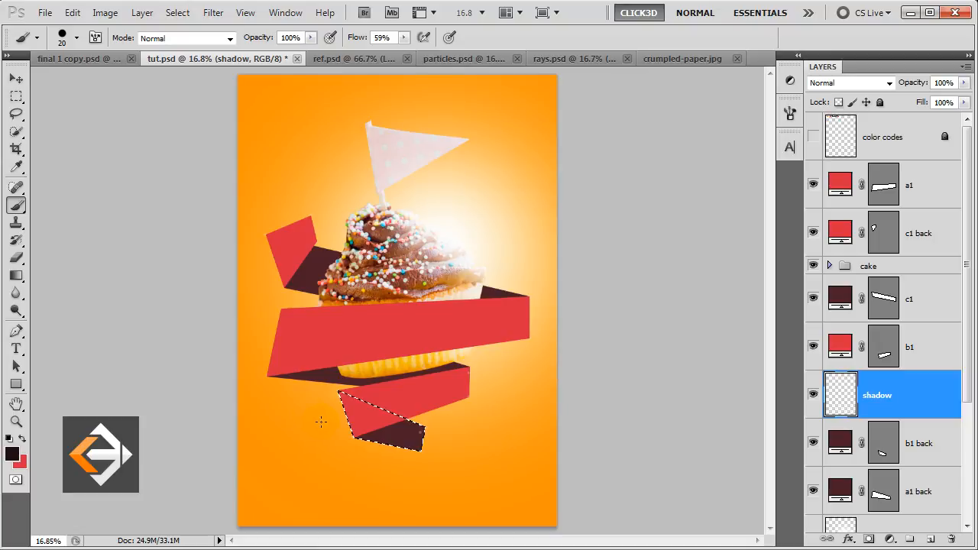
pyautogui.rightClick(283, 200)
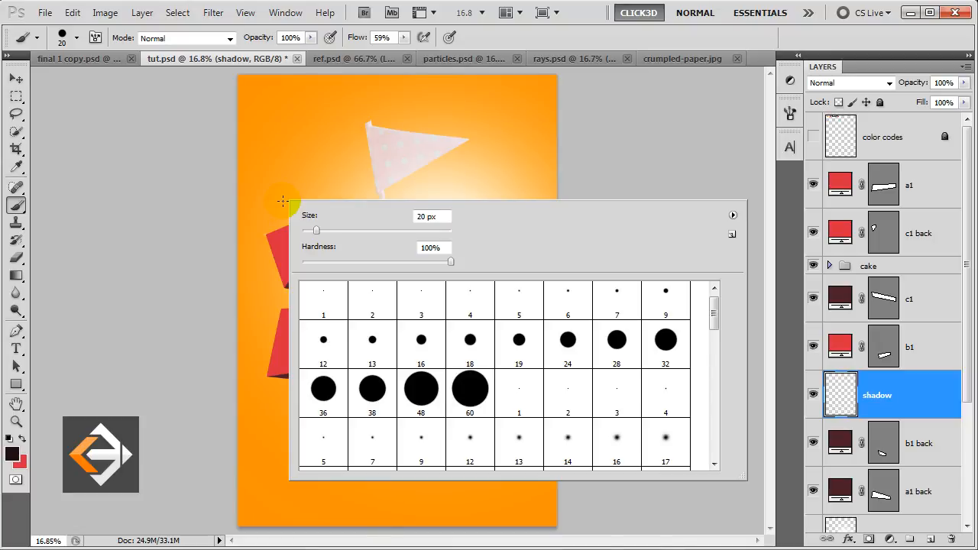
pyautogui.moveTo(712, 321); pyautogui.dragTo(714, 349)
pyautogui.doubleClick(470, 362)
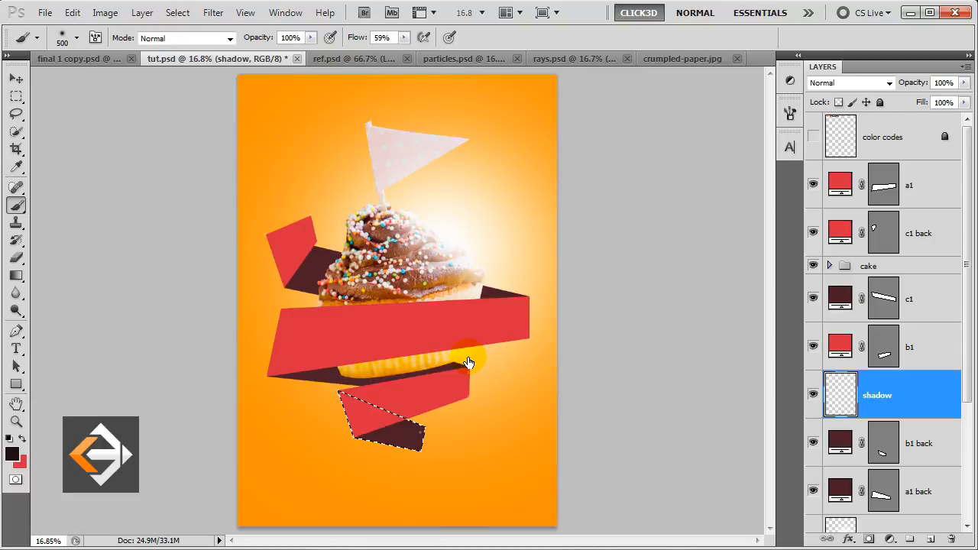
pyautogui.press(']')
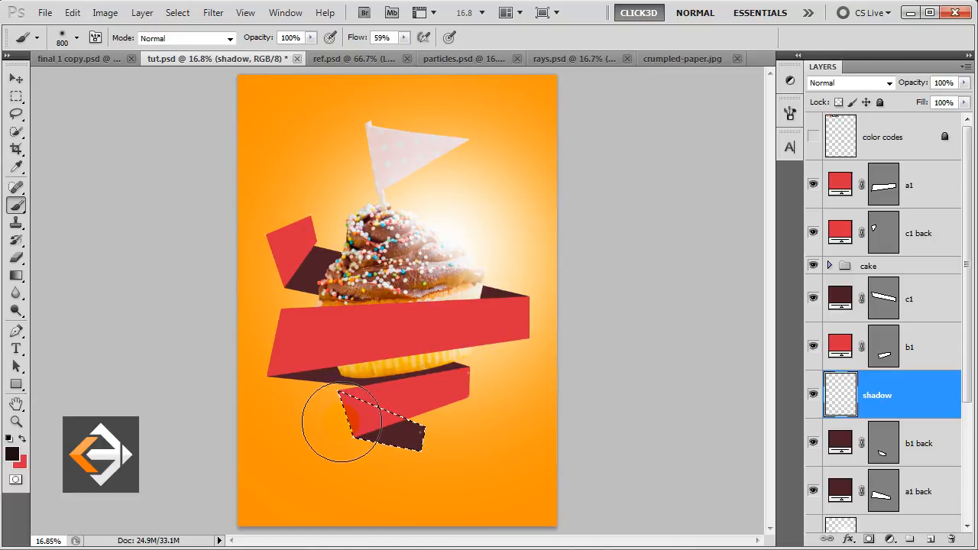
pyautogui.click(343, 416)
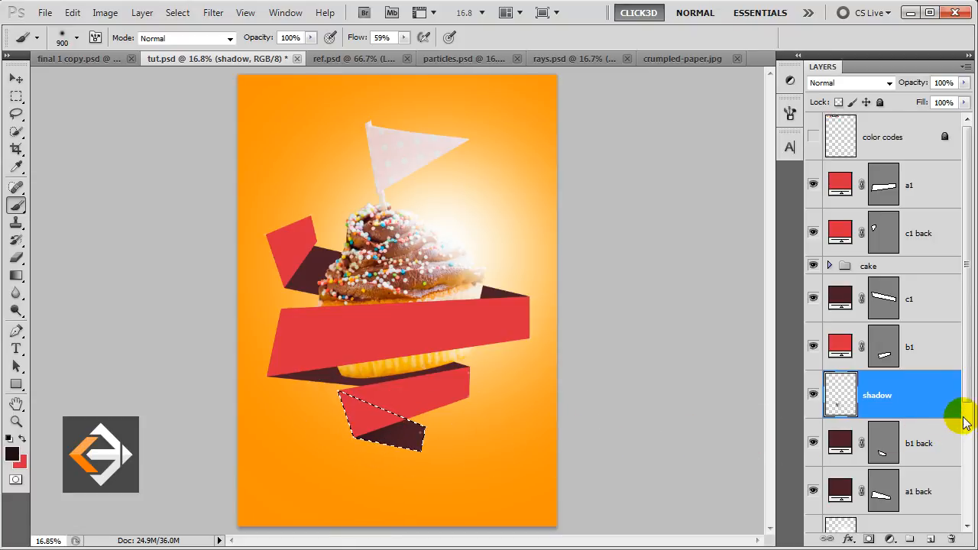
# Load a1 back's shape as a selection, add a 'shadow' layer above it, and paint shading.
pyautogui.scroll(-3, 967, 389)
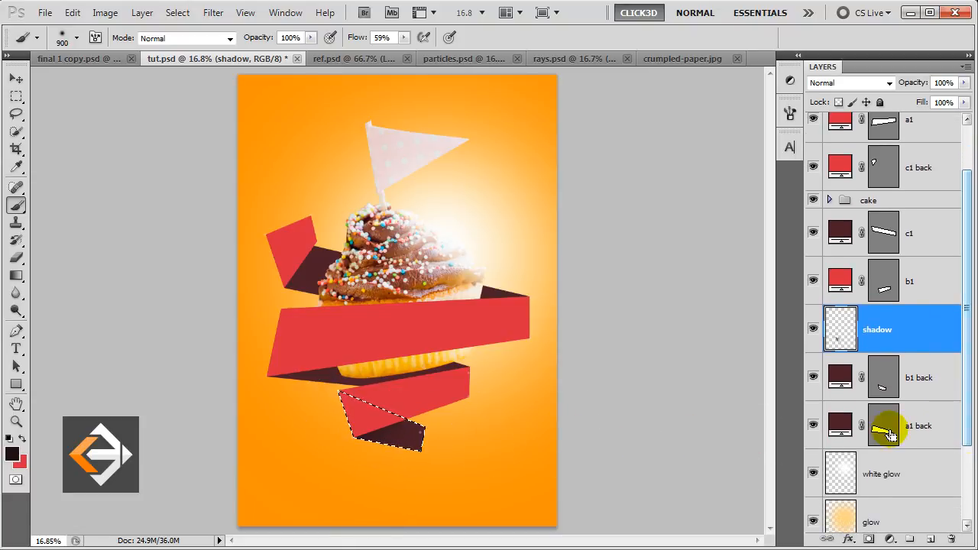
pyautogui.click(942, 433)
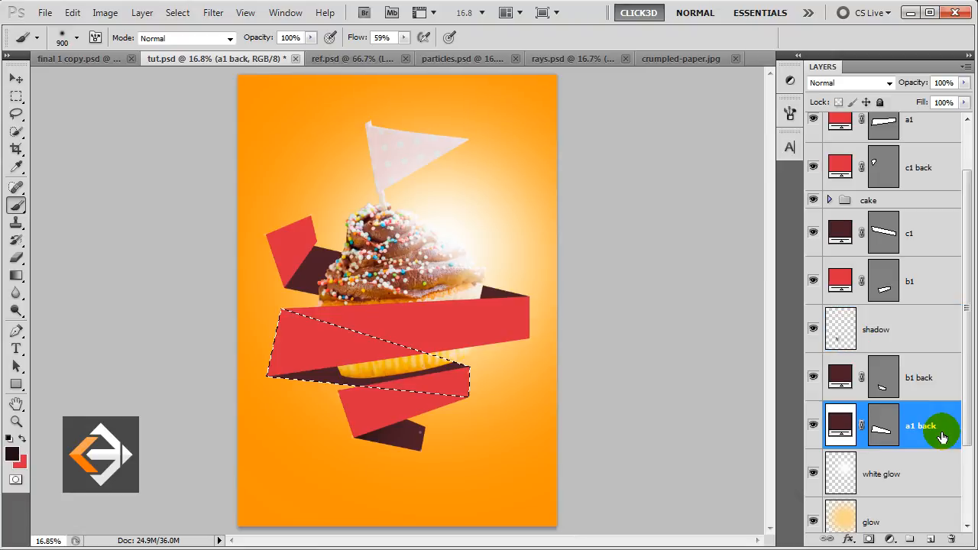
pyautogui.click(931, 539)
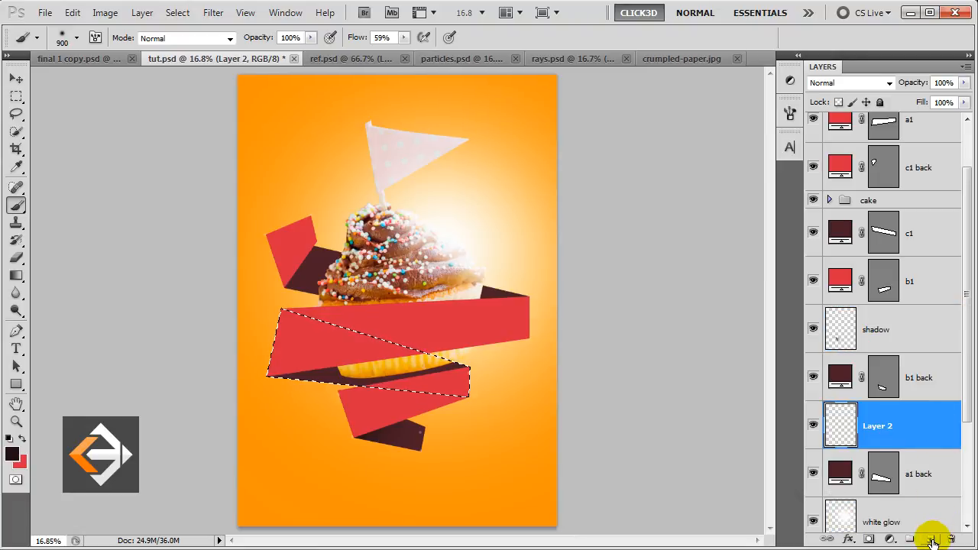
pyautogui.doubleClick(878, 426)
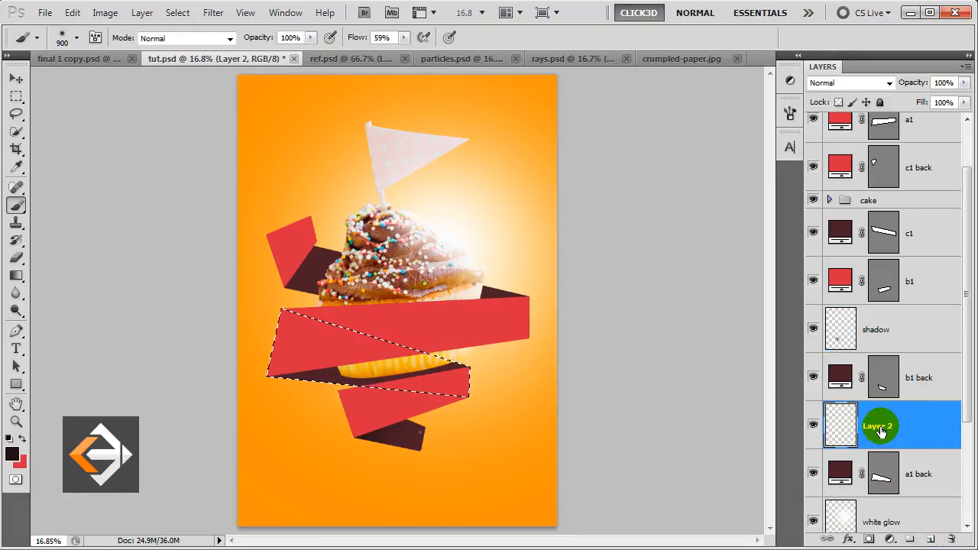
pyautogui.write('shadow')
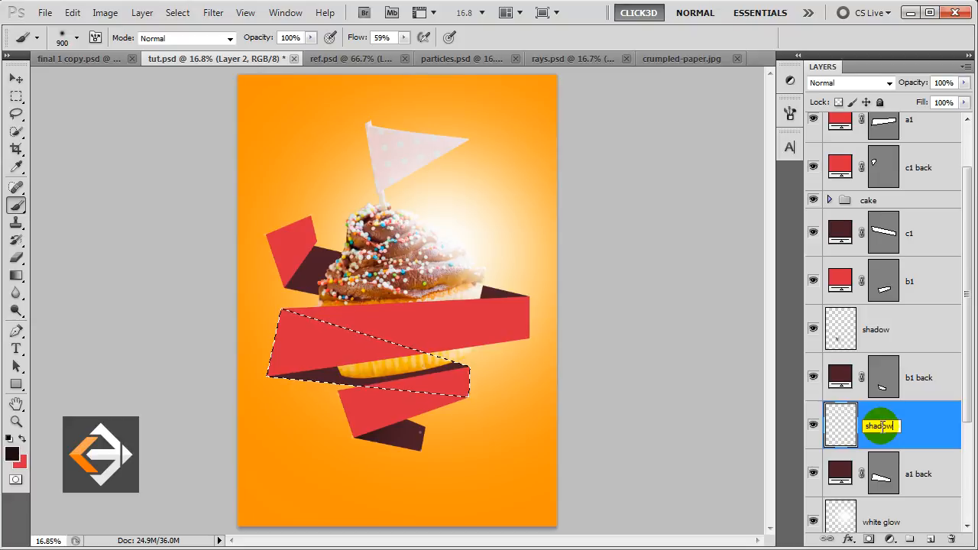
pyautogui.press('Return')
pyautogui.click(285, 350)
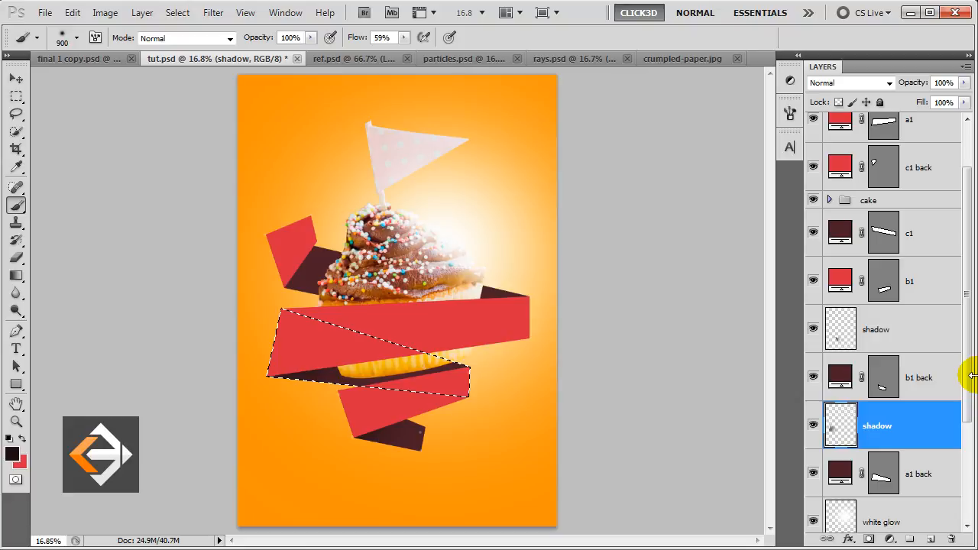
# Load the c1 band as a selection, add a 'shadow' layer, darken both ends, then deselect.
pyautogui.moveTo(972, 394)
pyautogui.mouseDown()
pyautogui.moveTo(964, 447)
pyautogui.moveTo(964, 370)
pyautogui.moveTo(967, 382)
pyautogui.mouseUp()
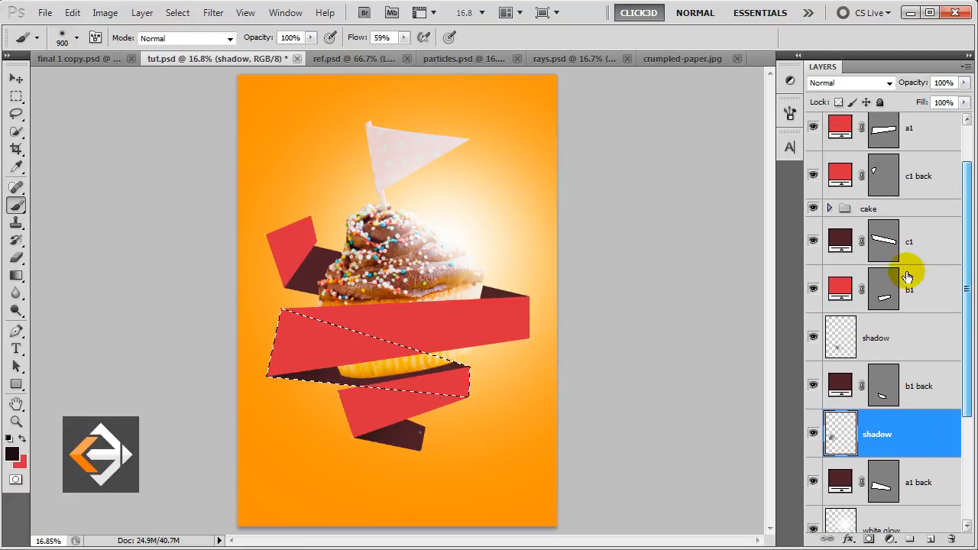
pyautogui.keyDown('ctrl'); pyautogui.click(883, 241); pyautogui.keyUp('ctrl')
pyautogui.click(924, 245)
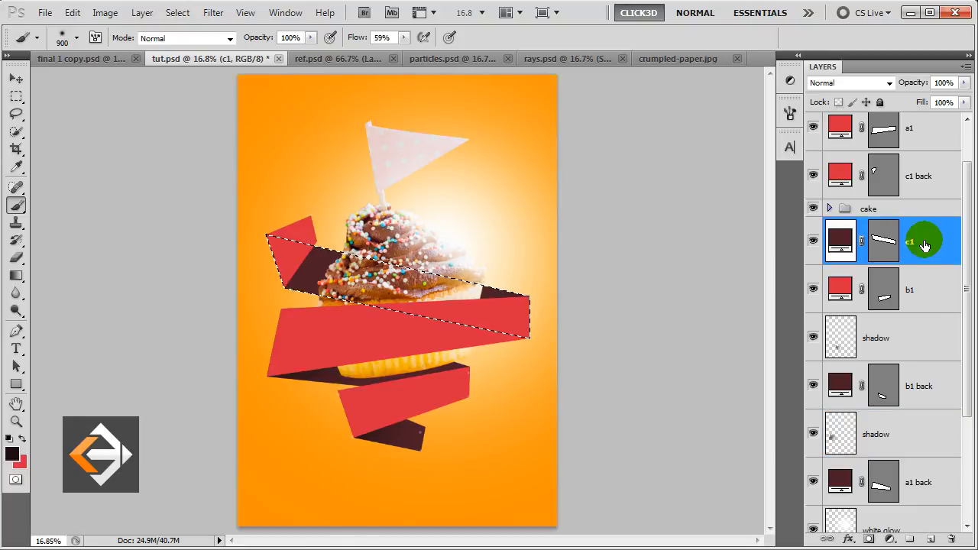
pyautogui.click(931, 540)
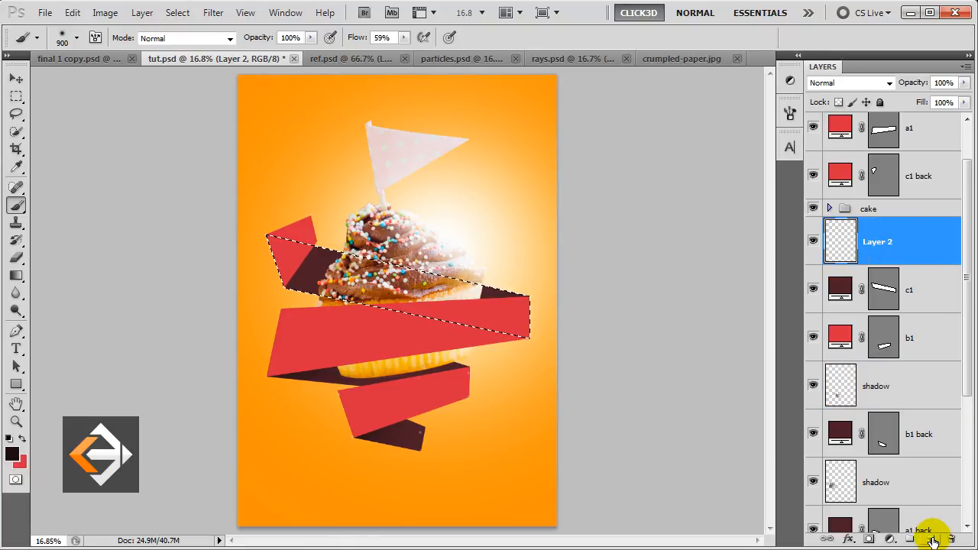
pyautogui.doubleClick(875, 242)
pyautogui.write('shadow')
pyautogui.click(876, 242)
pyautogui.click(505, 312)
pyautogui.moveTo(275, 267)
pyautogui.mouseDown()
pyautogui.moveTo(252, 264)
pyautogui.moveTo(264, 292)
pyautogui.mouseUp()
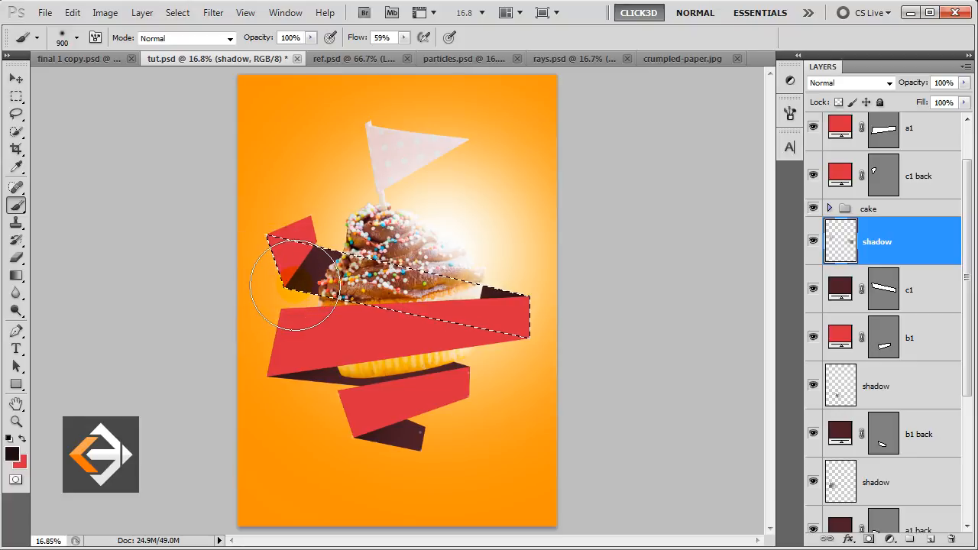
pyautogui.press('v')
pyautogui.hotkey('ctrl', 'd')
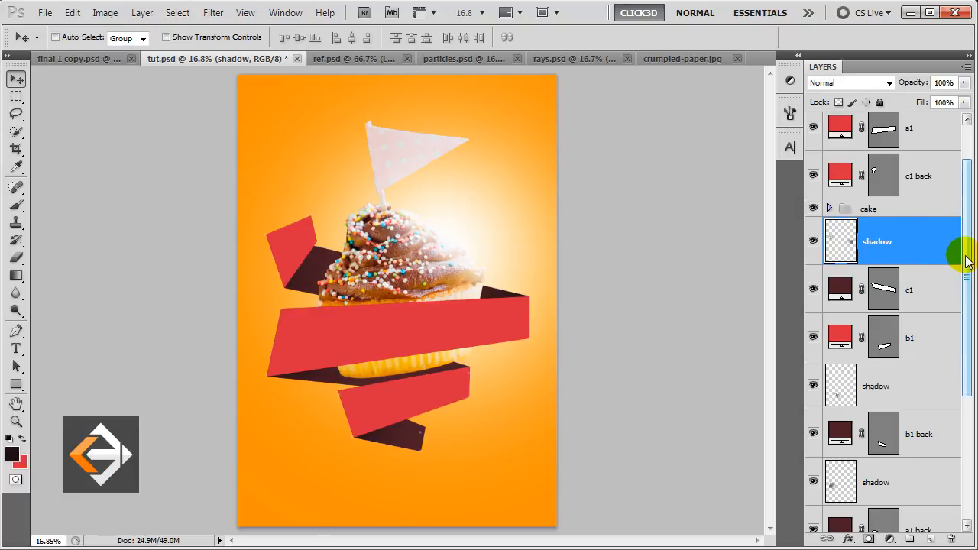
# Duplicate the a1 ribbon layer and fill the copy with lighter red f64054.
pyautogui.moveTo(967, 261); pyautogui.dragTo(954, 201)
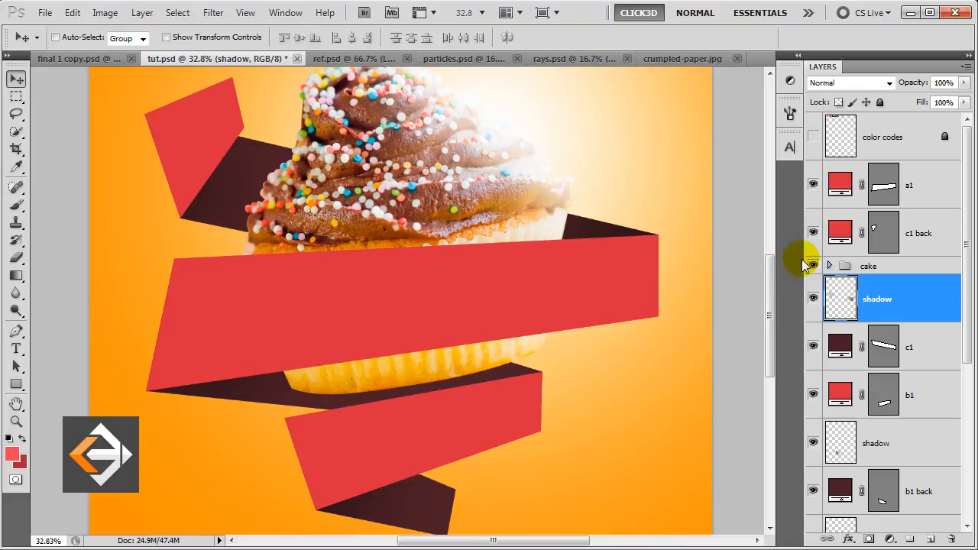
pyautogui.click(918, 186)
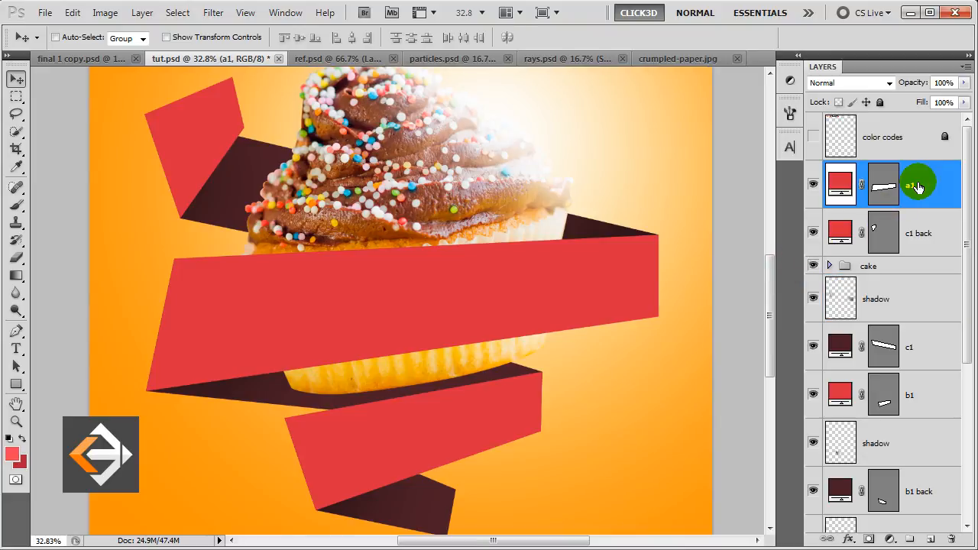
pyautogui.hotkey('ctrl', 'j')
pyautogui.keyDown('ctrl'); pyautogui.click(840, 184); pyautogui.keyUp('ctrl')
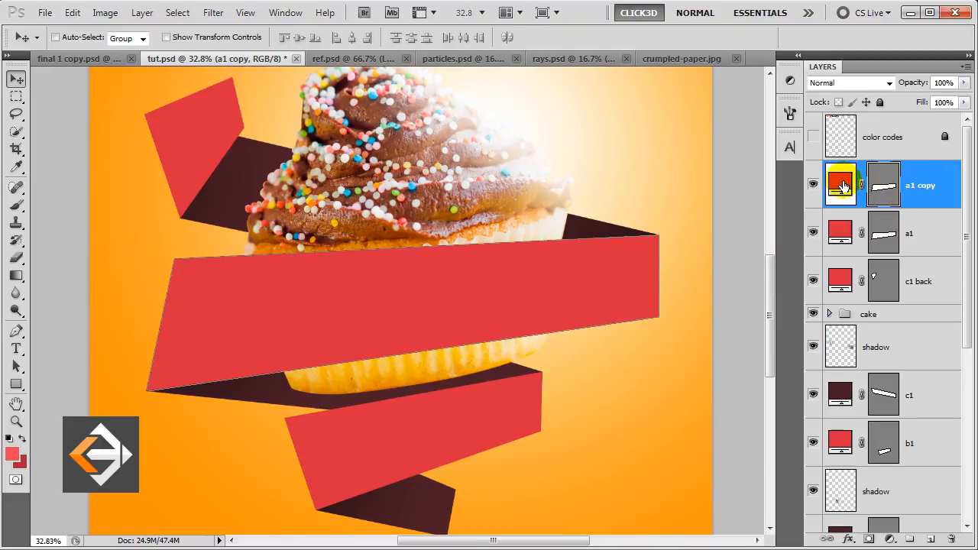
pyautogui.doubleClick(844, 186)
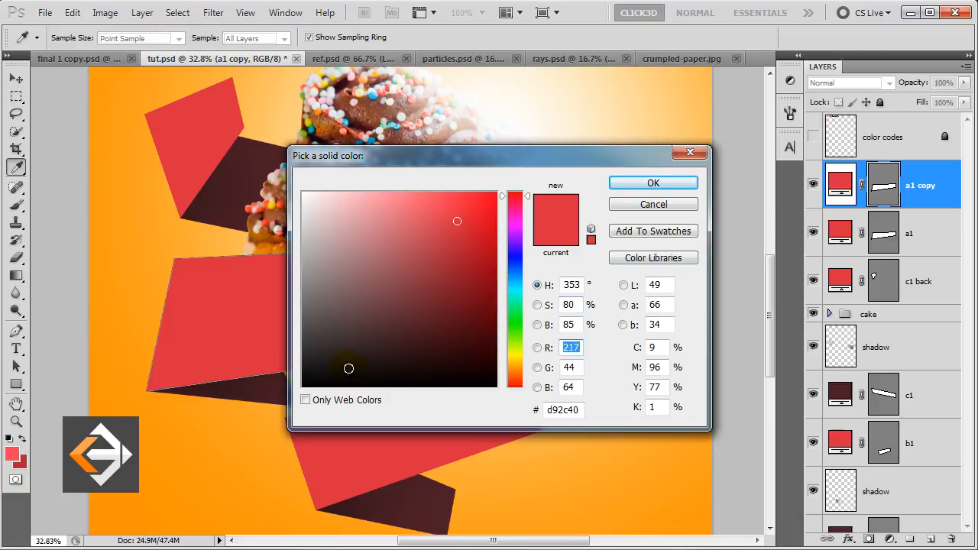
pyautogui.click(11, 456)
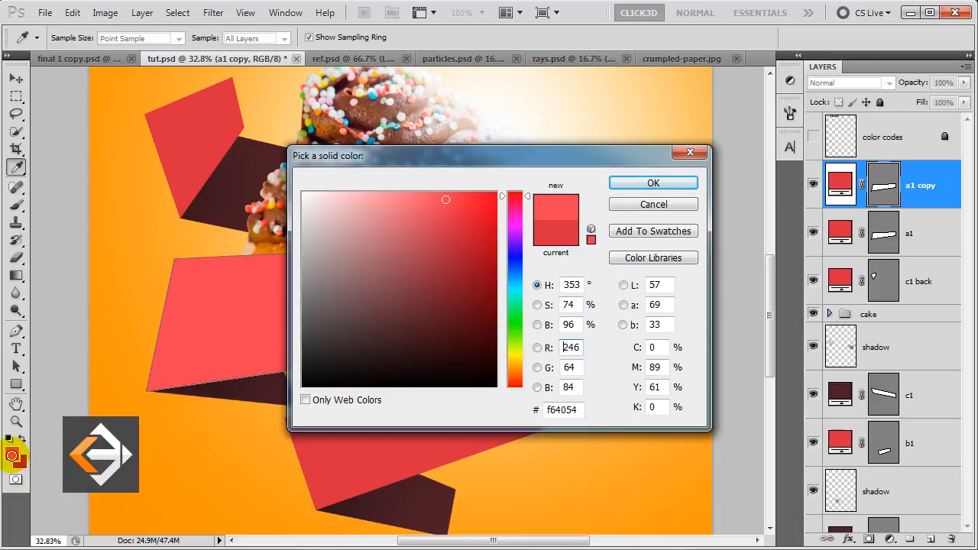
pyautogui.click(646, 187)
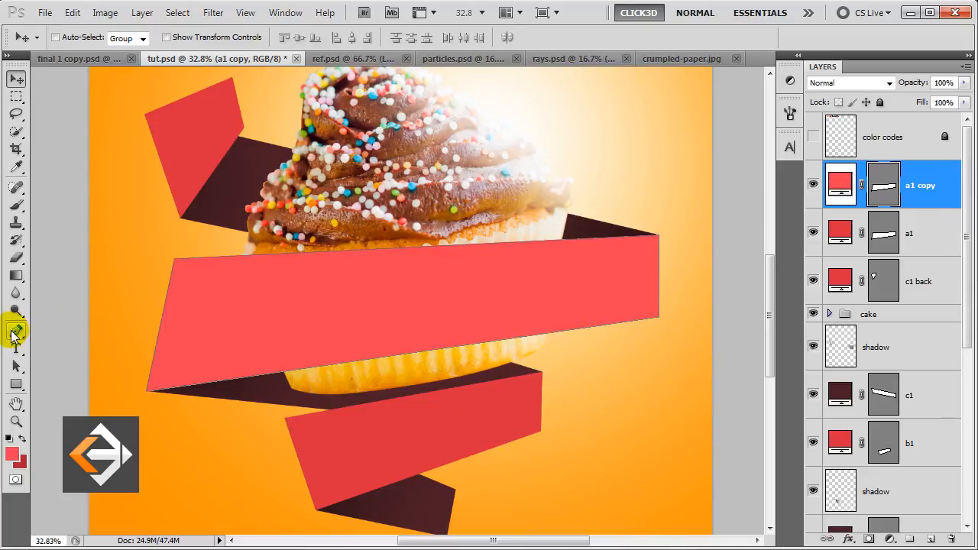
# Delete the copy's lower anchors to leave a thin top highlight strip, then duplicate a1 again.
pyautogui.click(15, 332)
pyautogui.click(185, 388)
pyautogui.keyDown('ctrl'); pyautogui.click(188, 387); pyautogui.keyUp('ctrl')
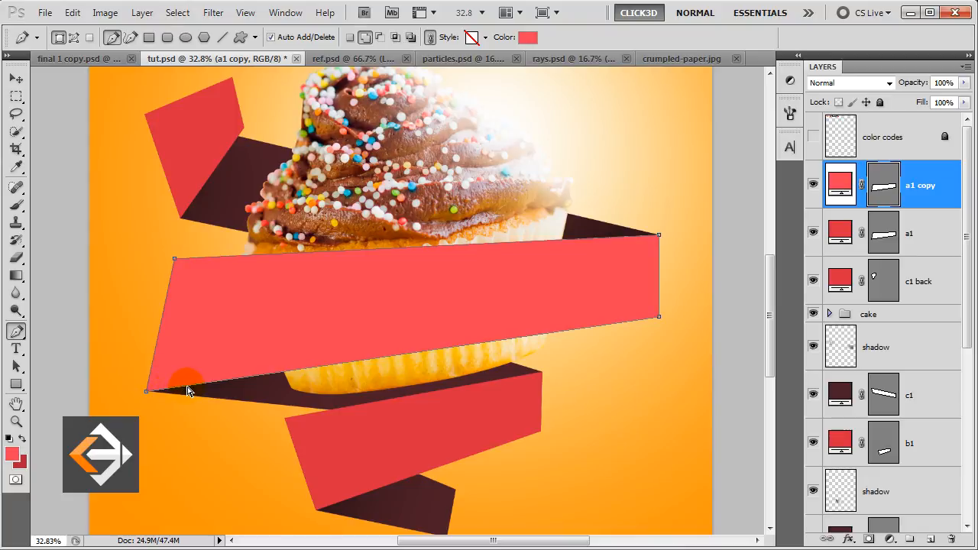
pyautogui.click(147, 395)
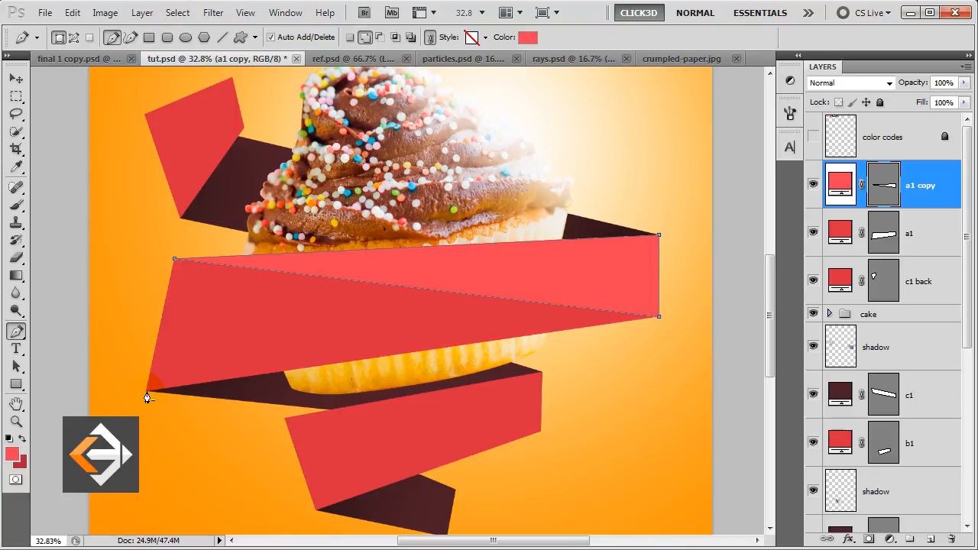
pyautogui.click(659, 268)
pyautogui.click(659, 317)
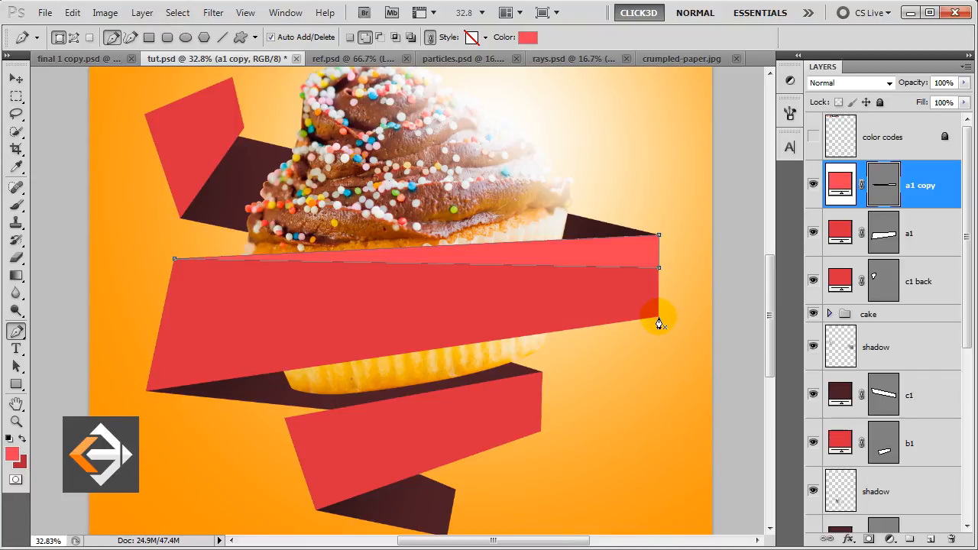
pyautogui.press('Return')
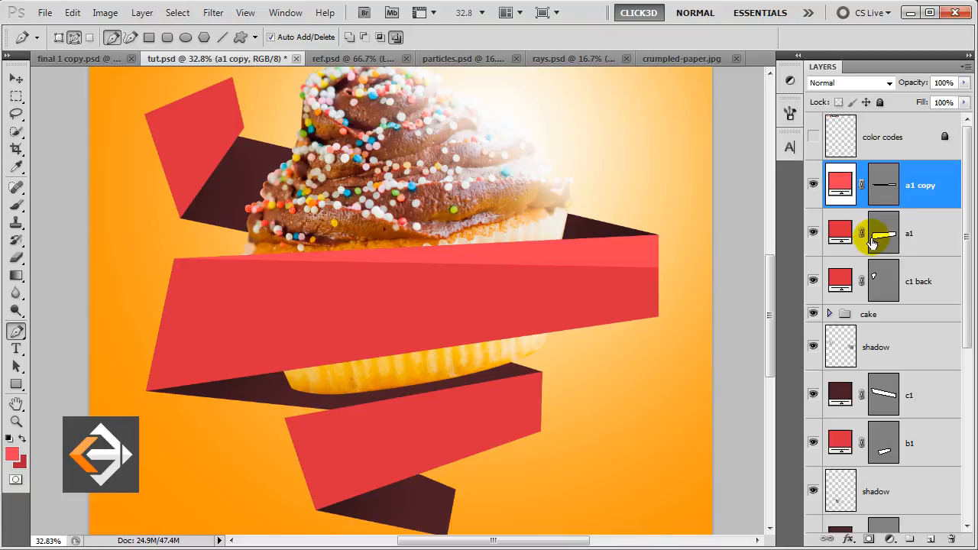
pyautogui.click(932, 226)
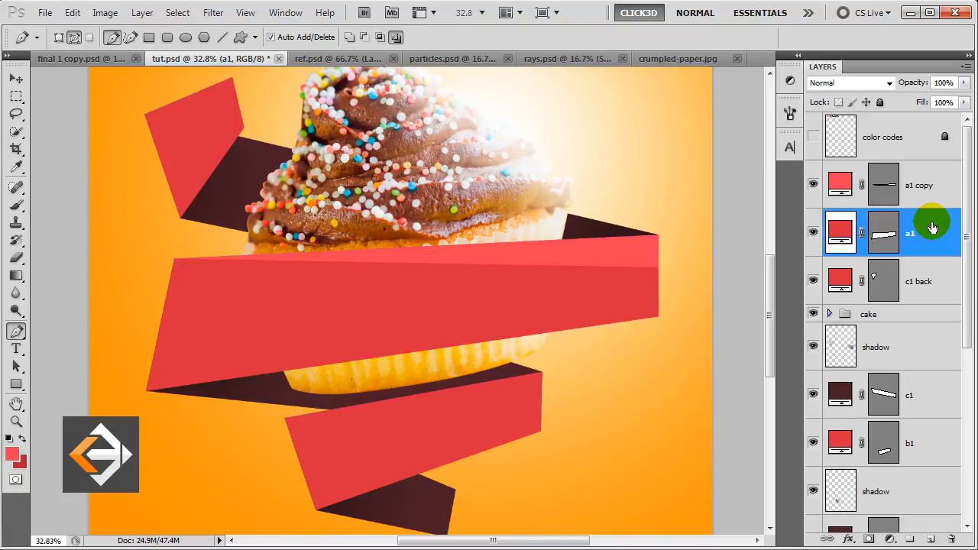
pyautogui.hotkey('ctrl', 'j')
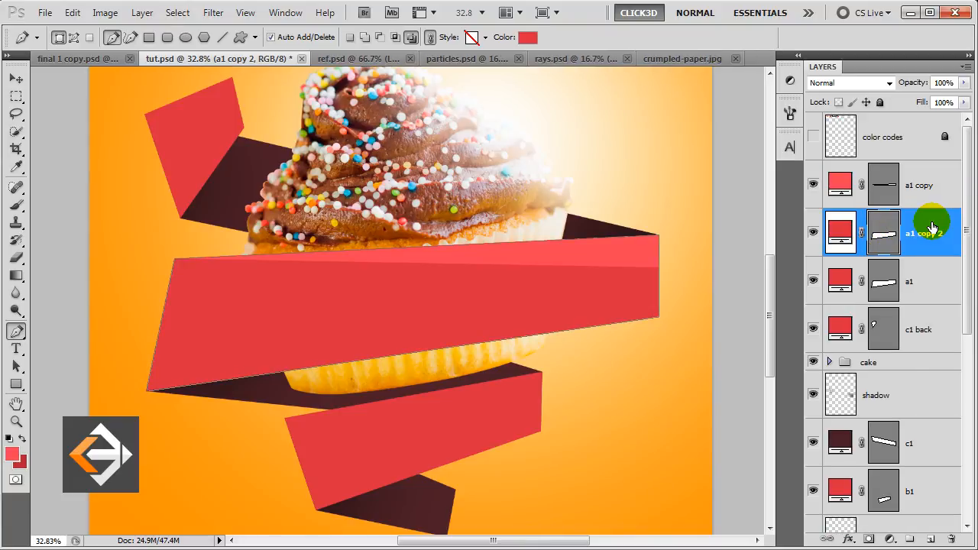
# Fill a1 copy 2 with darker red b32233 and delete its top corners, leaving a thin bottom strip.
pyautogui.doubleClick(841, 231)
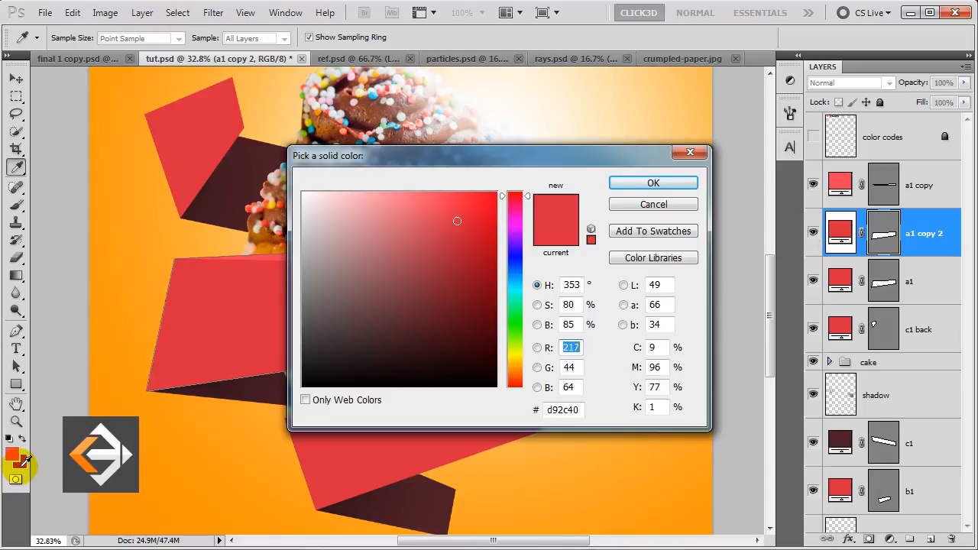
pyautogui.click(19, 464)
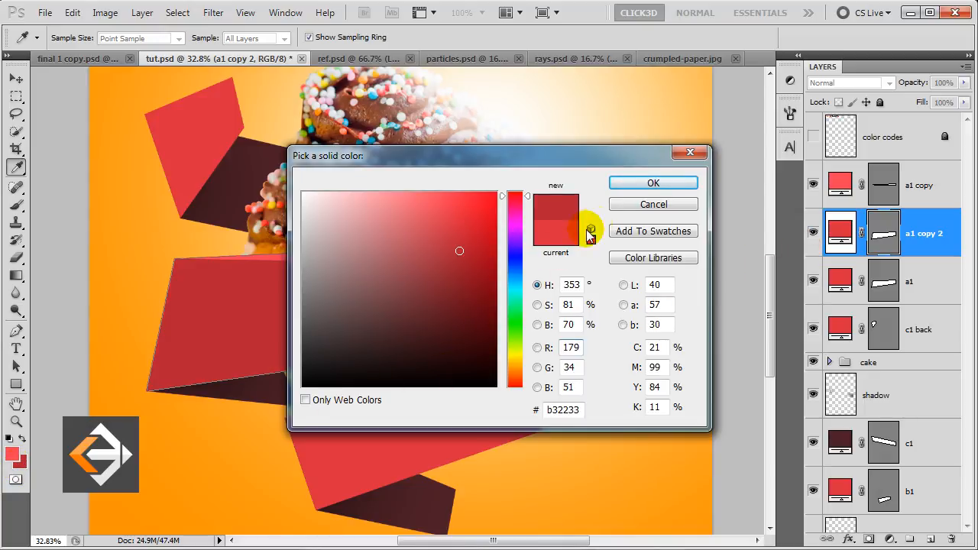
pyautogui.click(634, 187)
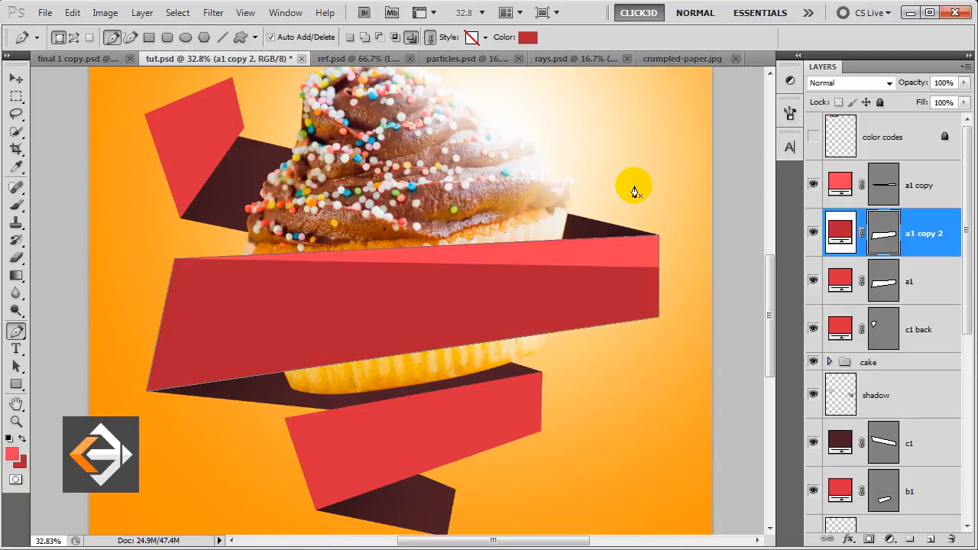
pyautogui.keyDown('ctrl'); pyautogui.click(258, 377); pyautogui.keyUp('ctrl')
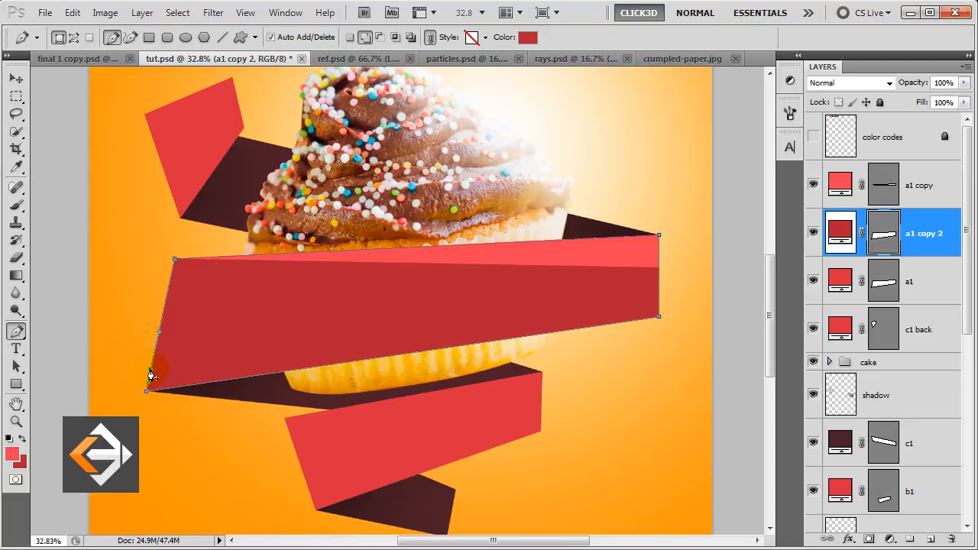
pyautogui.click(176, 263)
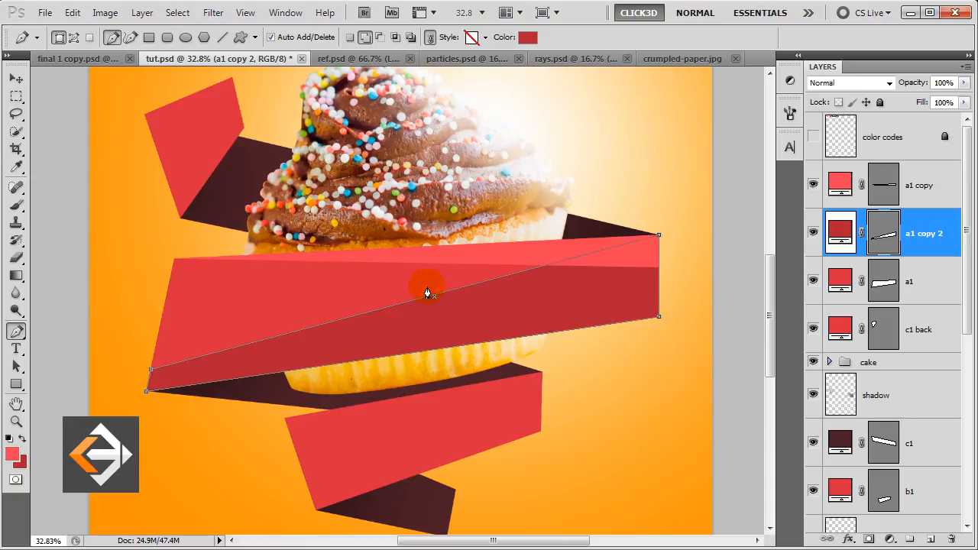
pyautogui.click(660, 239)
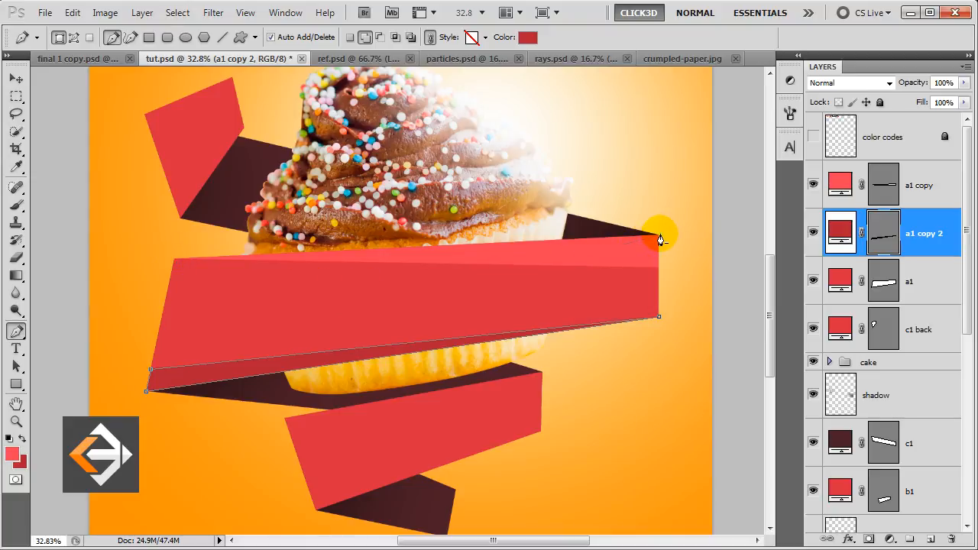
pyautogui.press('Return')
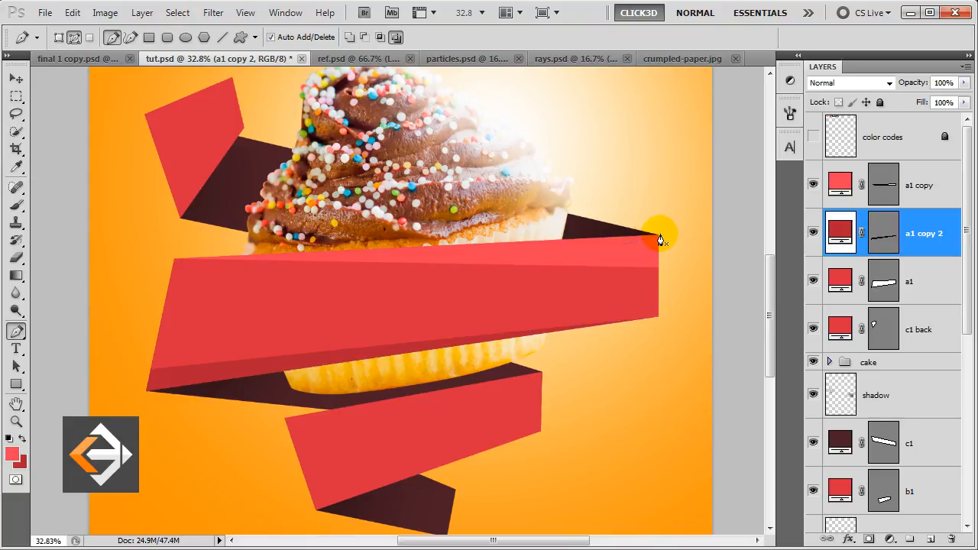
pyautogui.press('v')
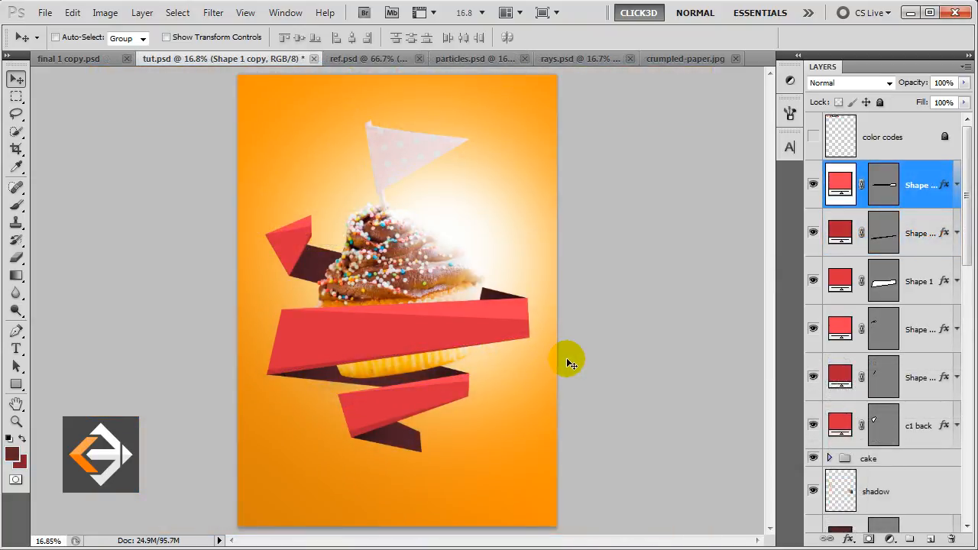
# Set the Type tool to FFX Caricature, 83 pt, in white.
pyautogui.click(16, 350)
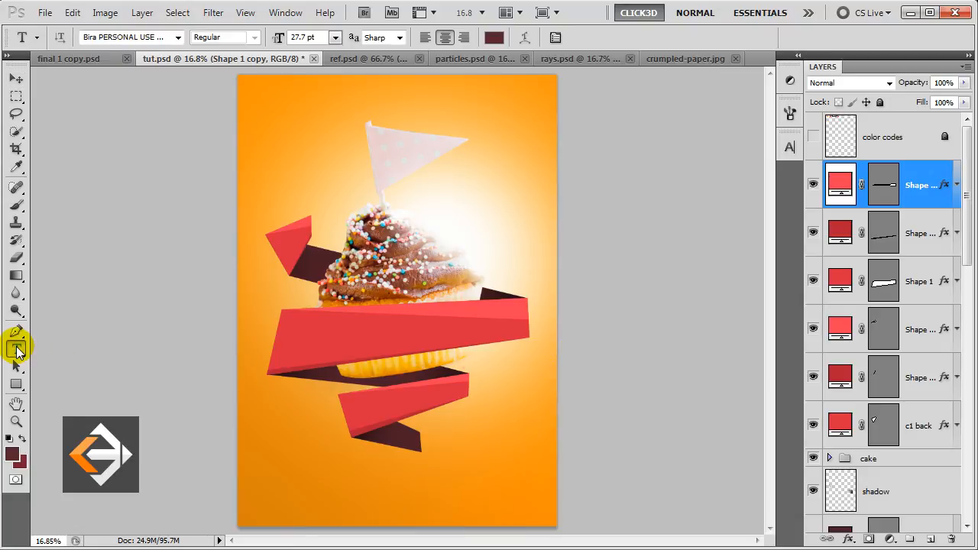
pyautogui.click(135, 39)
pyautogui.write('FFX Caricature')
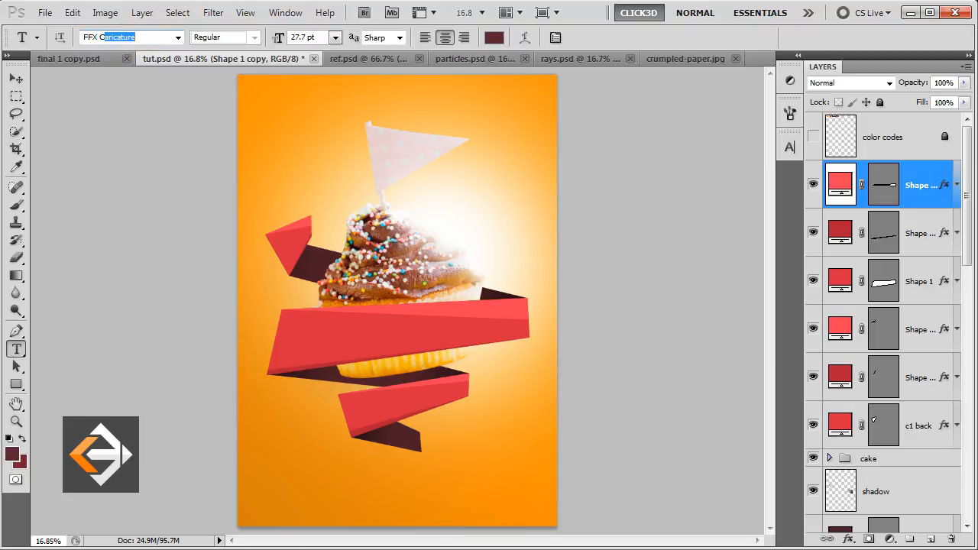
pyautogui.press('Return')
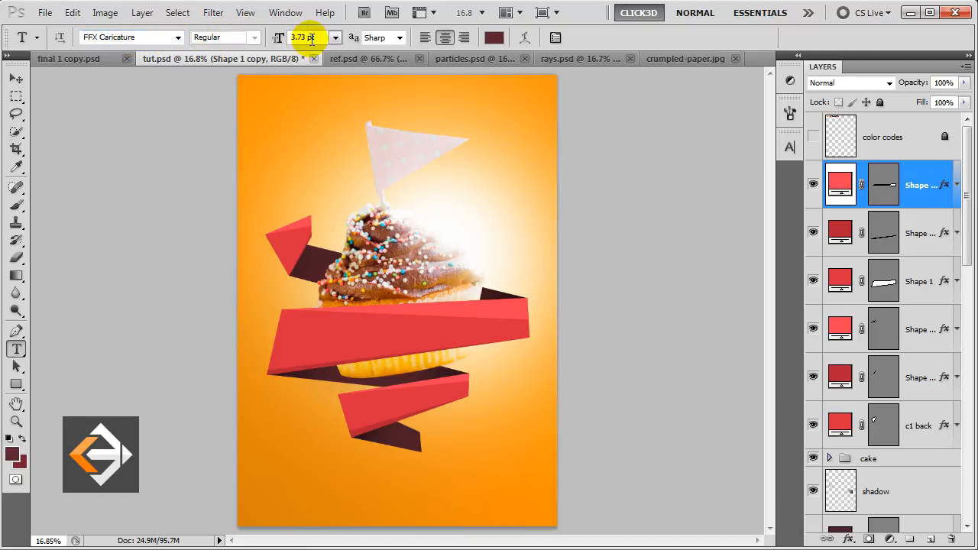
pyautogui.click(280, 38)
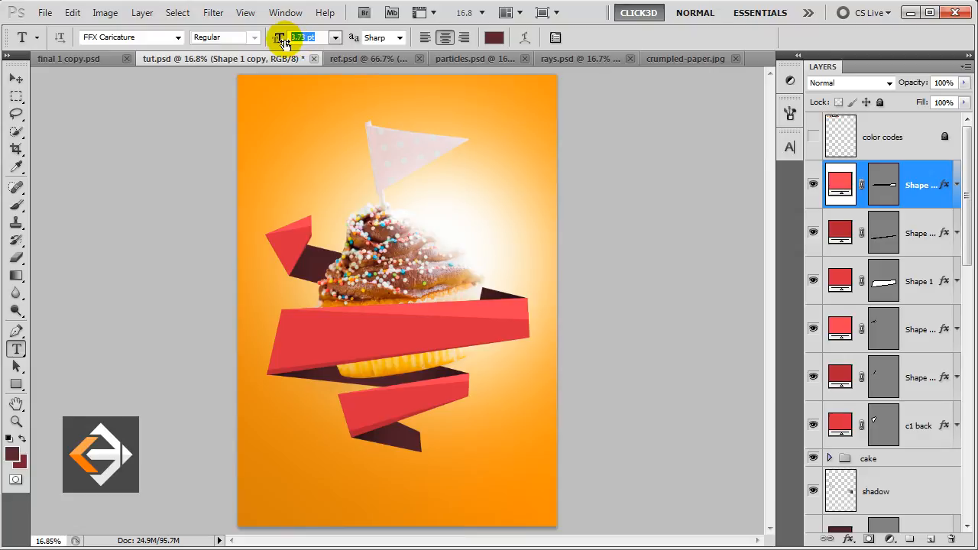
pyautogui.write('83.56')
pyautogui.click(493, 37)
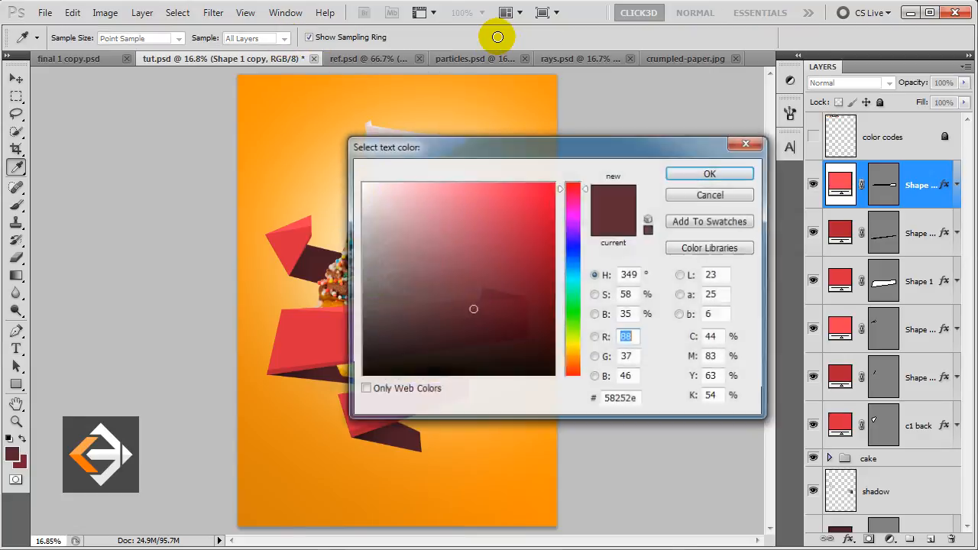
pyautogui.moveTo(429, 184)
pyautogui.mouseDown()
pyautogui.moveTo(371, 190)
pyautogui.moveTo(349, 164)
pyautogui.mouseUp()
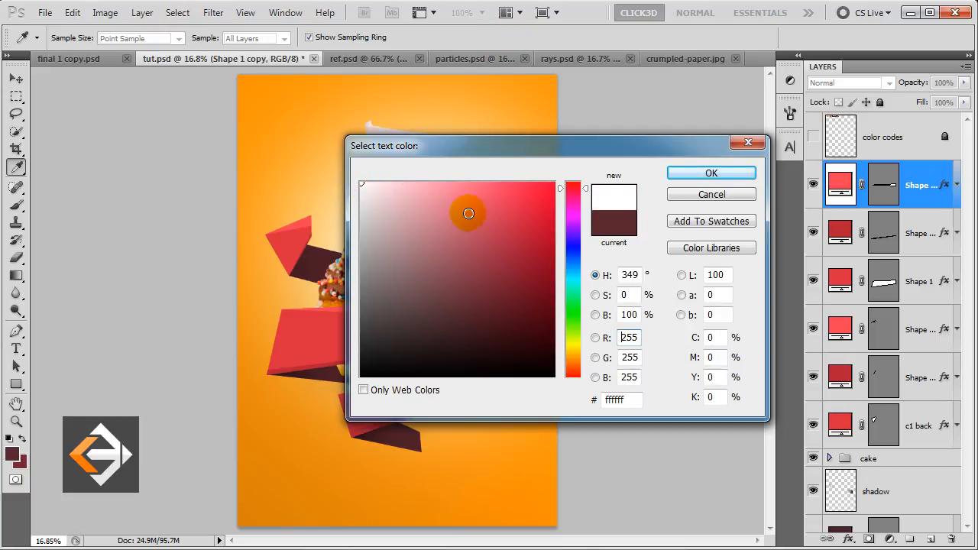
pyautogui.click(709, 173)
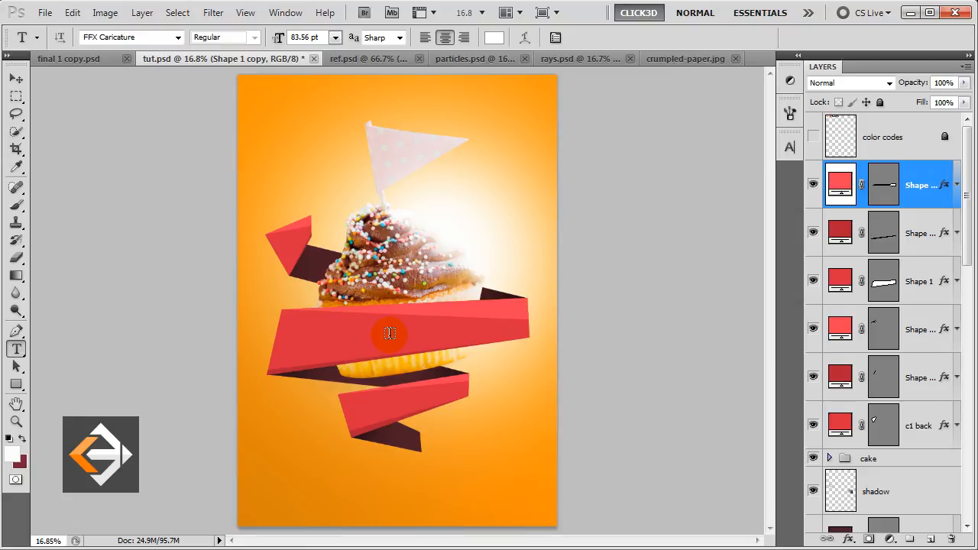
# Type 'Happy Birthday' on the front ribbon and set its tracking to 20.
pyautogui.click(390, 333)
pyautogui.write('Happy Birthday')
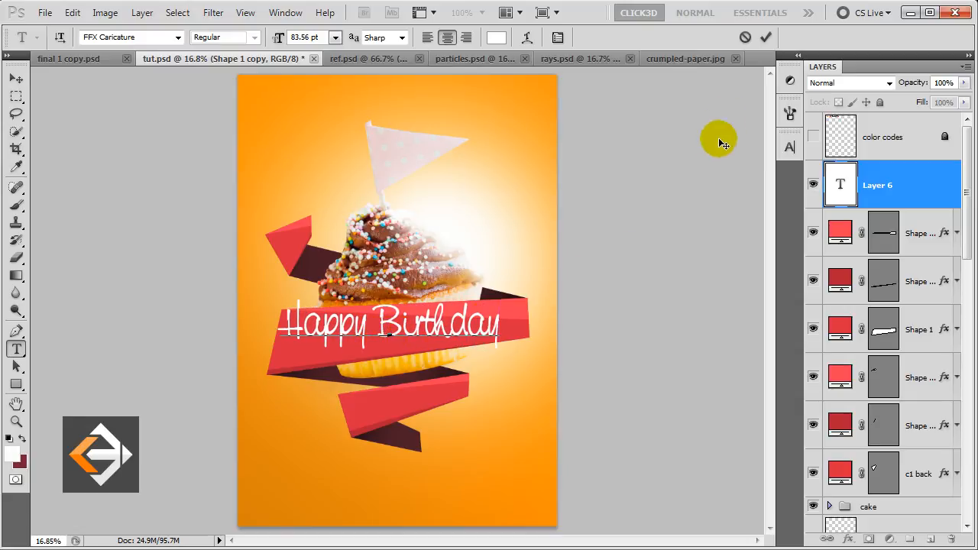
pyautogui.click(765, 38)
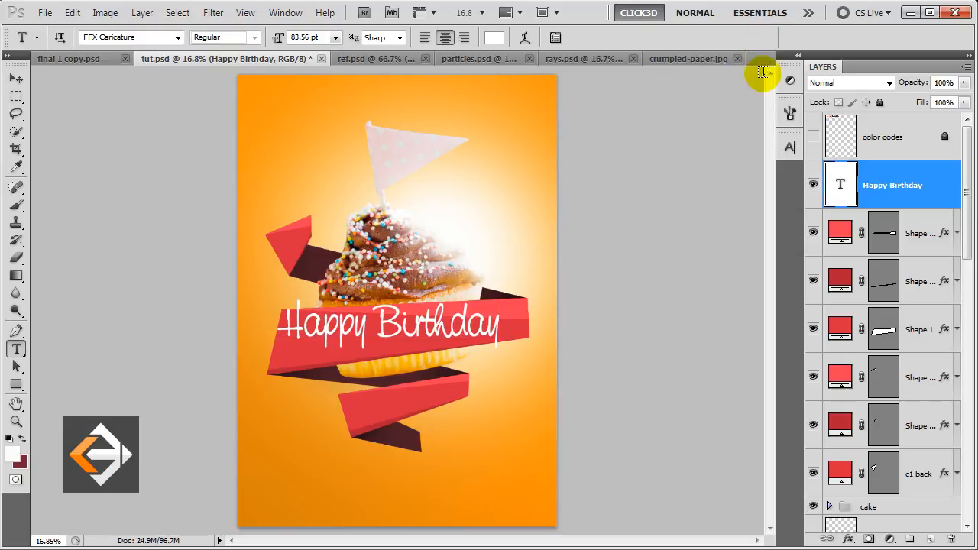
pyautogui.click(789, 147)
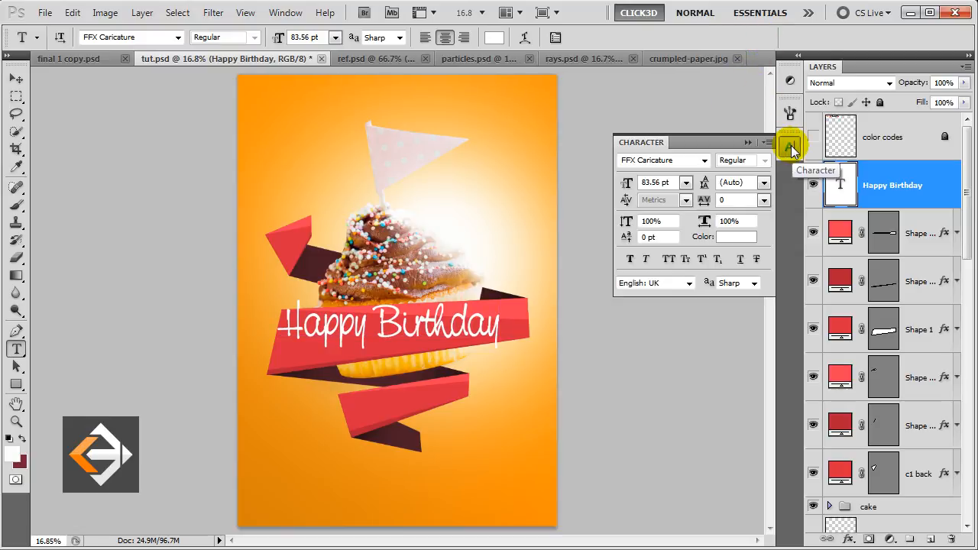
pyautogui.moveTo(743, 200); pyautogui.dragTo(718, 201)
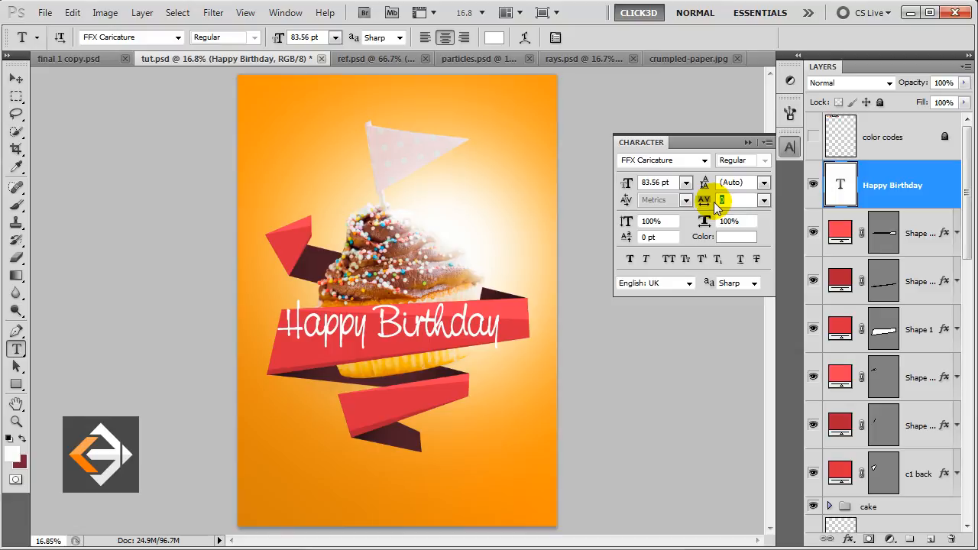
pyautogui.write('20')
pyautogui.press('Return')
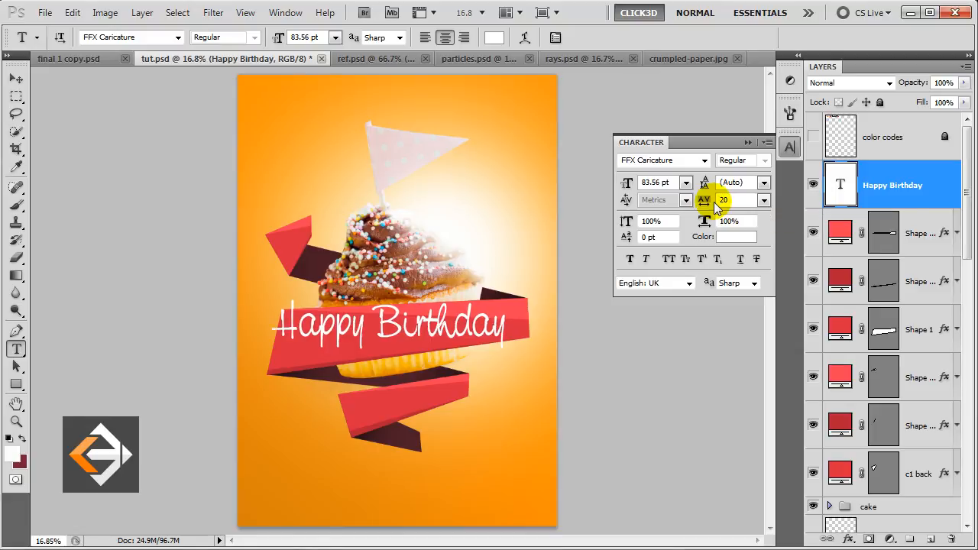
pyautogui.click(748, 143)
# Rotate the text to match the ribbon's tilt and nudge it right and down.
pyautogui.press('v')
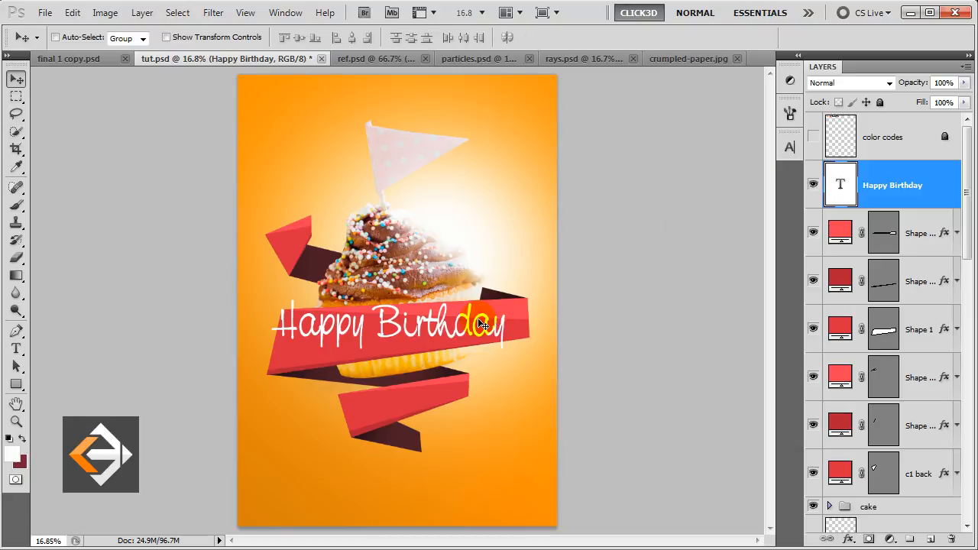
pyautogui.hotkey('ctrl', 't')
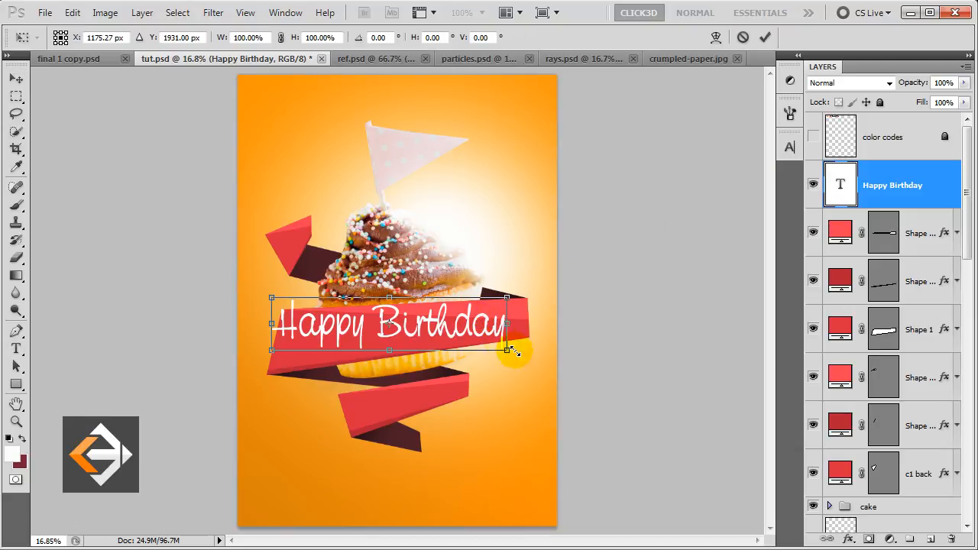
pyautogui.moveTo(524, 357); pyautogui.dragTo(556, 340)
pyautogui.hotkey('shift', 'Right')
pyautogui.hotkey('shift', 'Right')
pyautogui.hotkey('shift', 'Down')
pyautogui.hotkey('shift', 'Down')
pyautogui.press('Down')
pyautogui.press('Down')
pyautogui.press('Return')
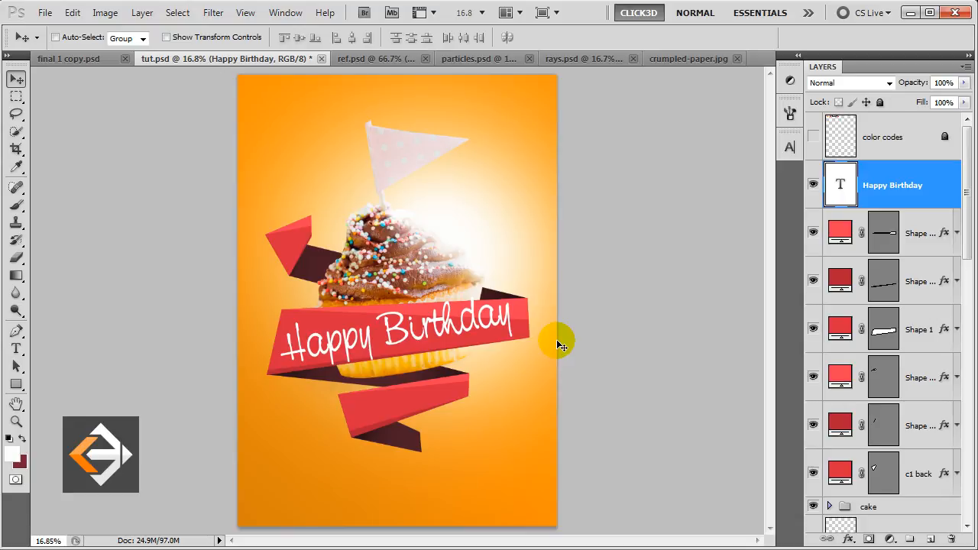
# Add a Normal-mode, 100% opacity drop shadow in dark red 7b202f to the text.
pyautogui.doubleClick(902, 186)
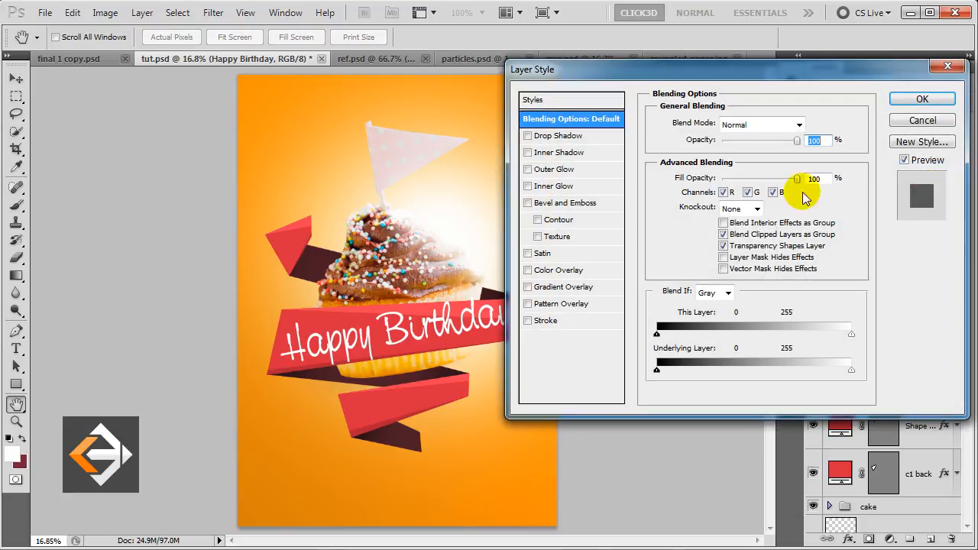
pyautogui.click(597, 137)
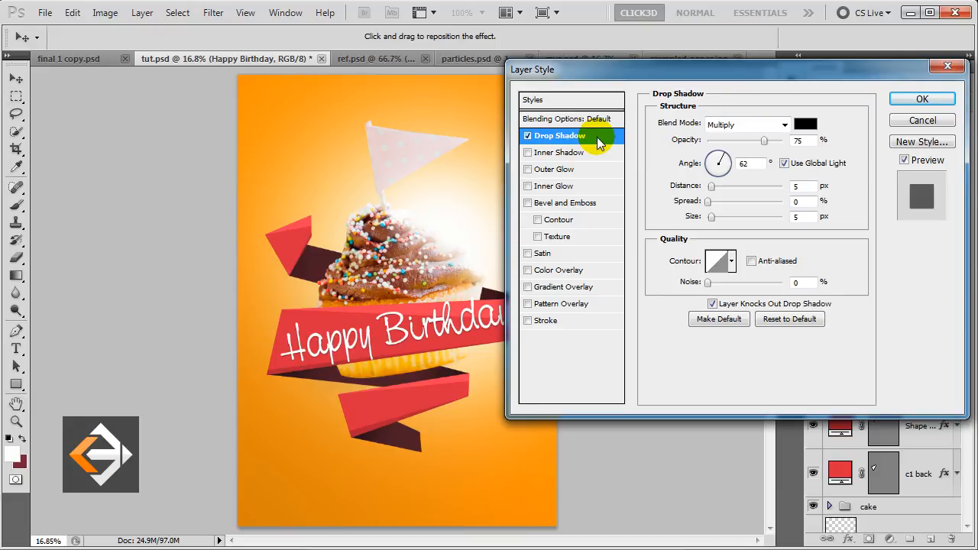
pyautogui.click(718, 125)
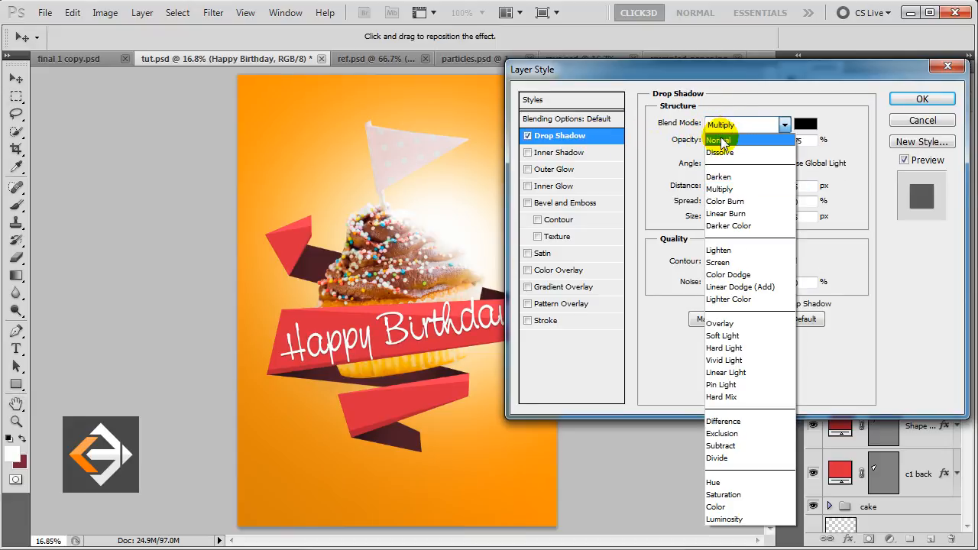
pyautogui.click(719, 141)
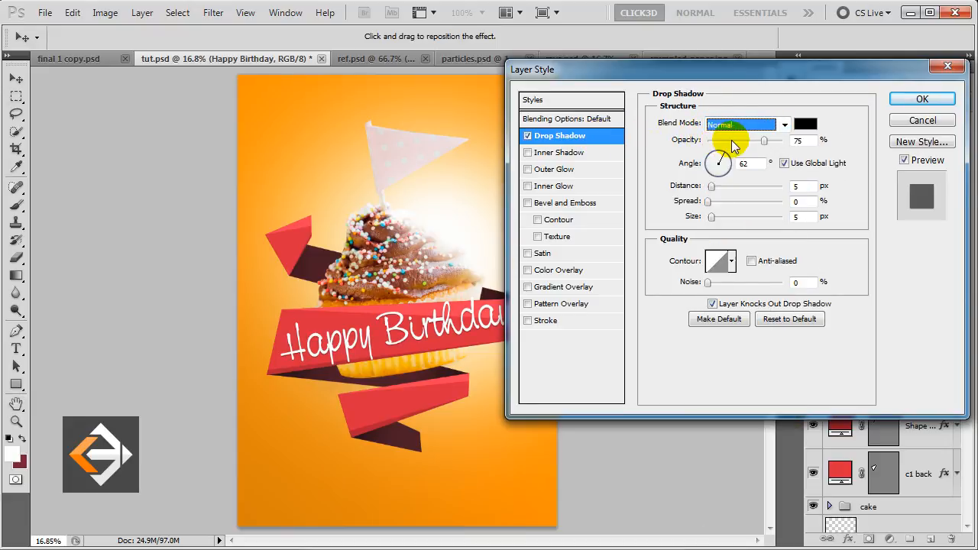
pyautogui.click(784, 140)
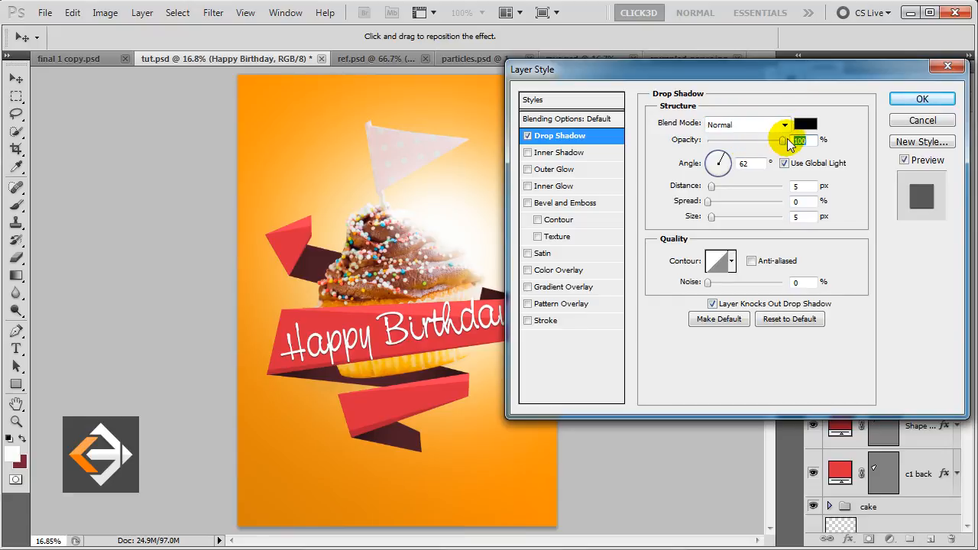
pyautogui.click(804, 126)
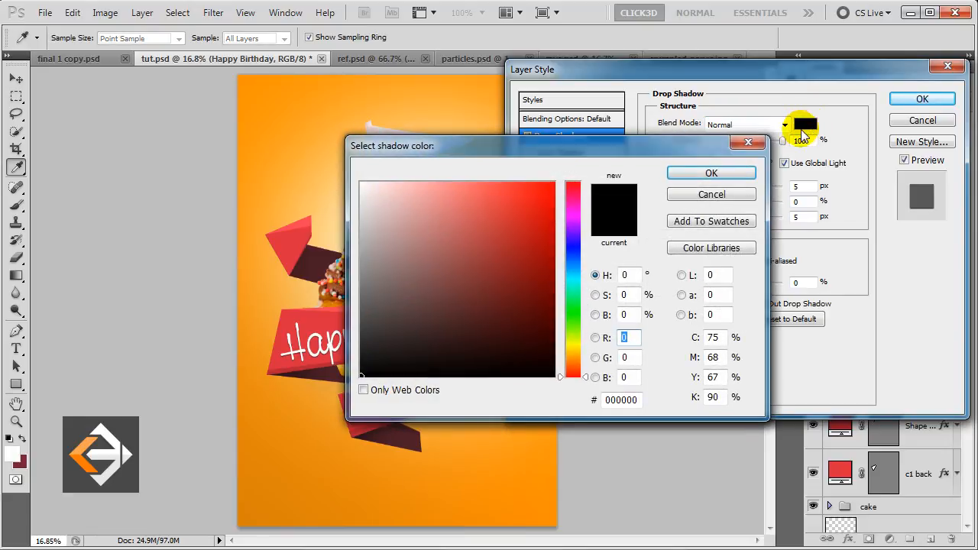
pyautogui.moveTo(641, 401); pyautogui.dragTo(589, 399)
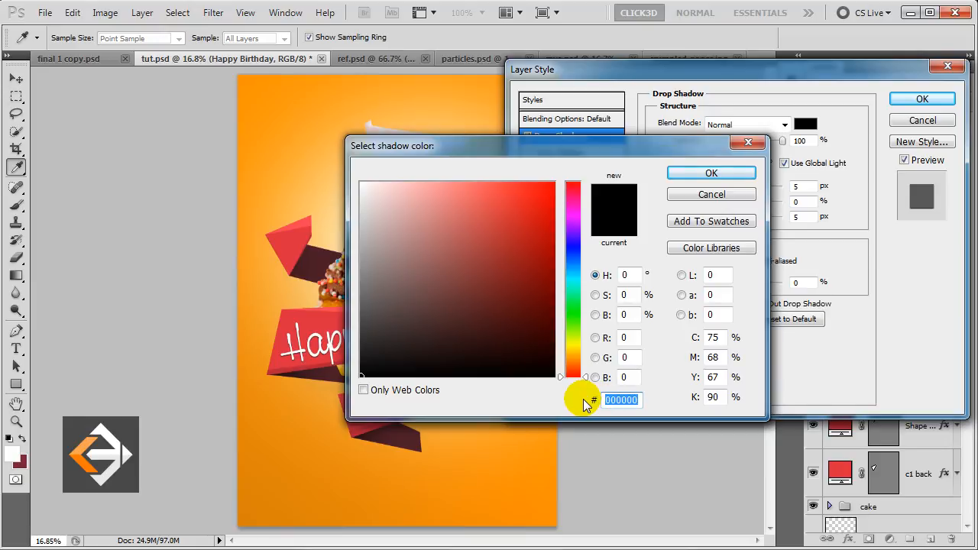
pyautogui.write('7b')
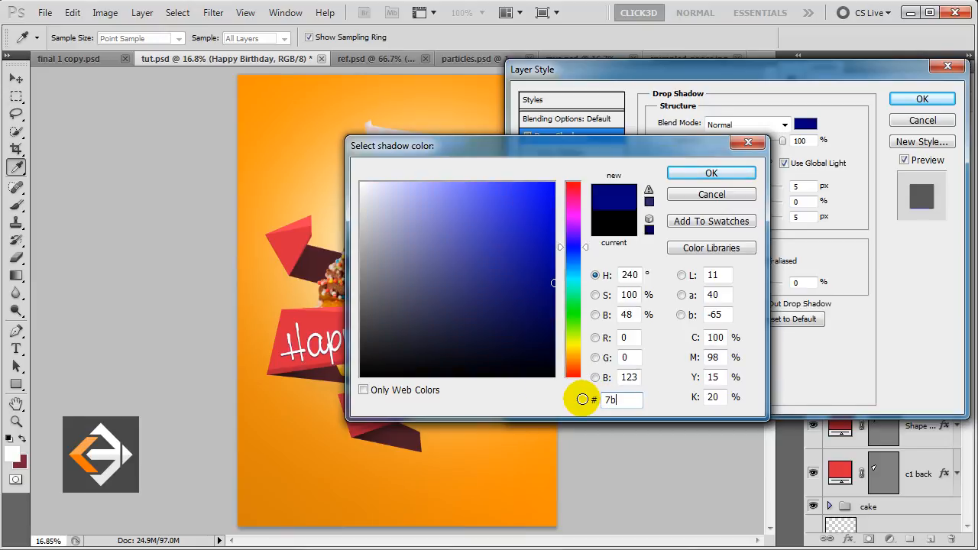
pyautogui.write('202f')
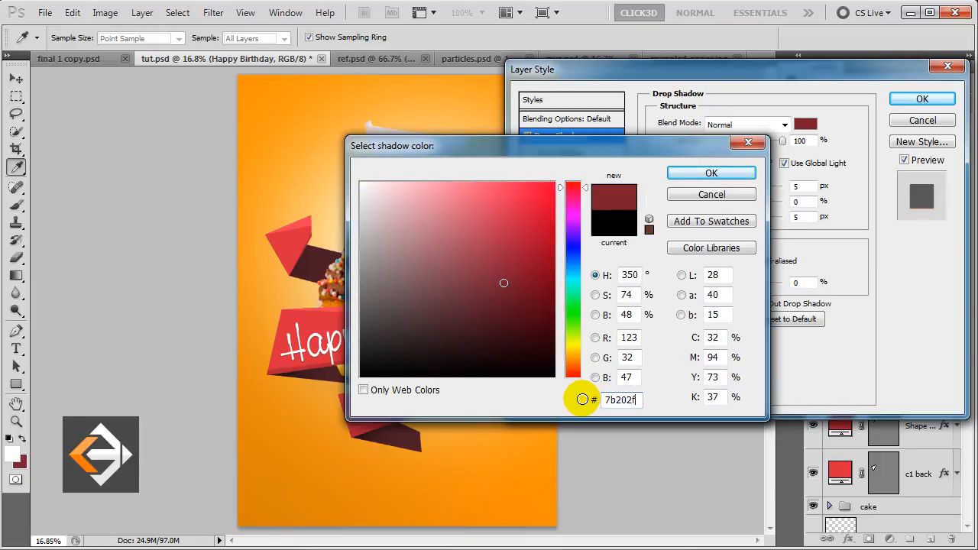
pyautogui.click(712, 173)
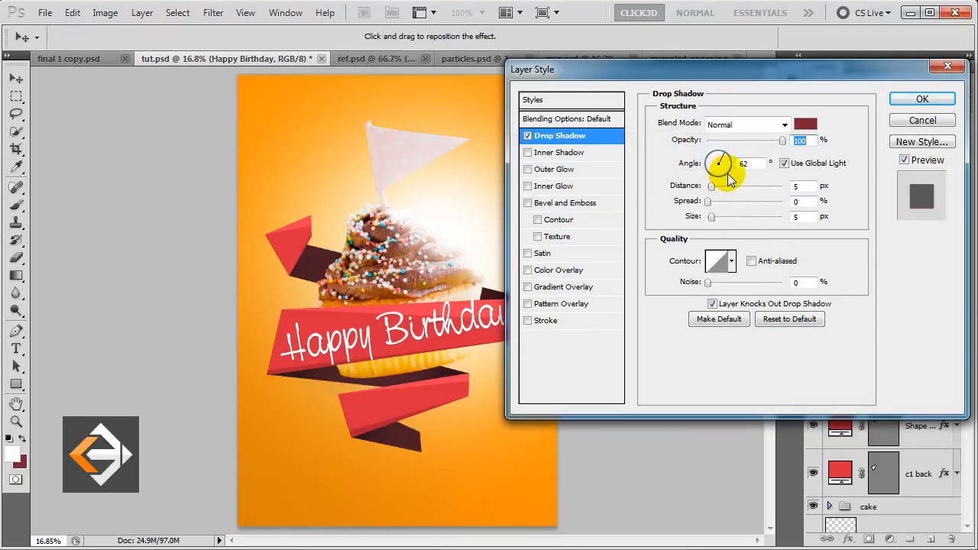
# Set the shadow's distance to 22 px, spread to 100%, and size to 16 px, then apply it.
pyautogui.moveTo(804, 188); pyautogui.dragTo(785, 189)
pyautogui.write('22')
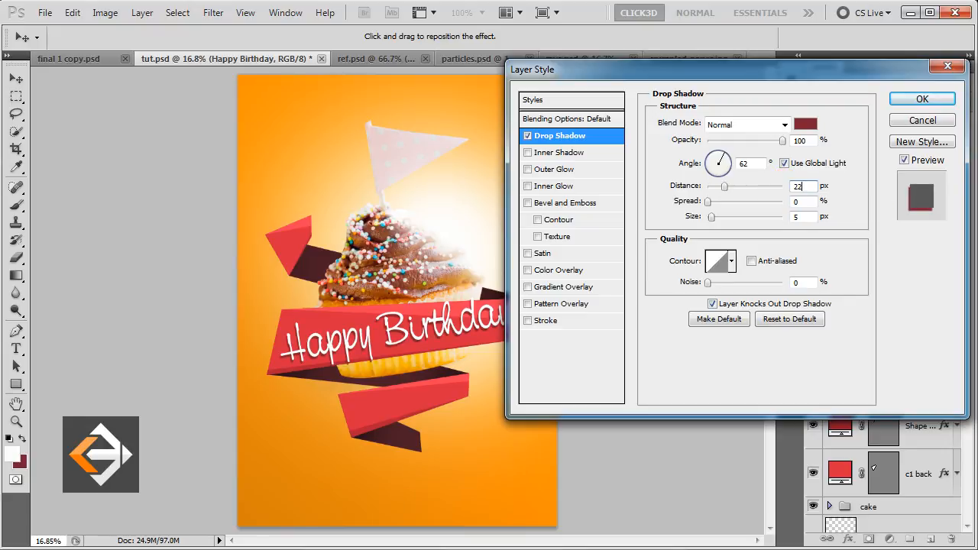
pyautogui.write('100')
pyautogui.press('Tab')
pyautogui.write('16')
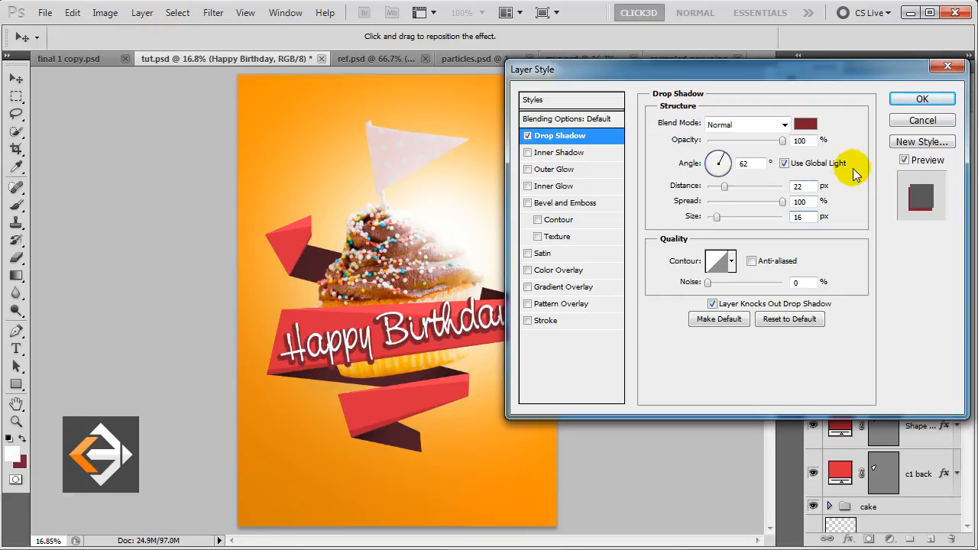
pyautogui.click(923, 98)
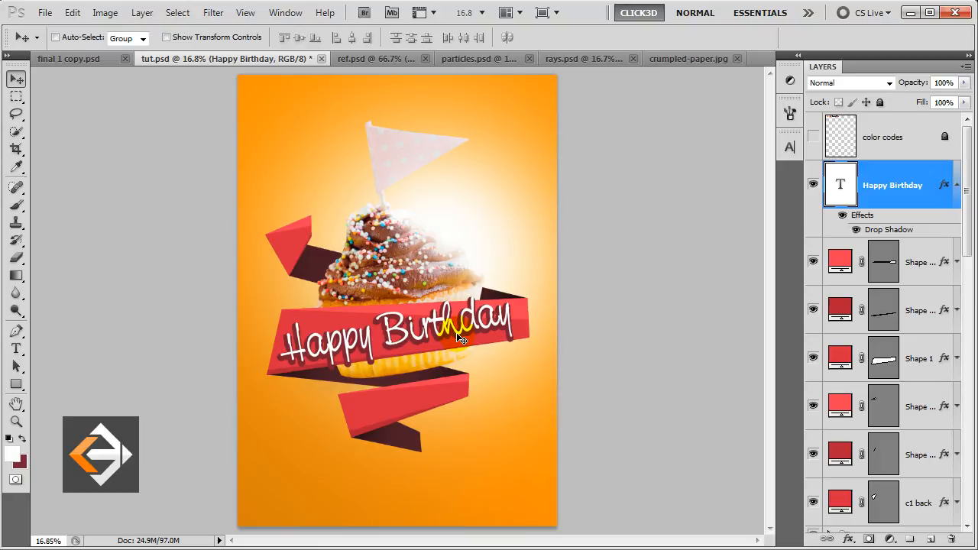
# Duplicate the Happy Birthday text onto the lower ribbon and retype it as 'Click3d'.
pyautogui.hotkey('ctrl', 'j')
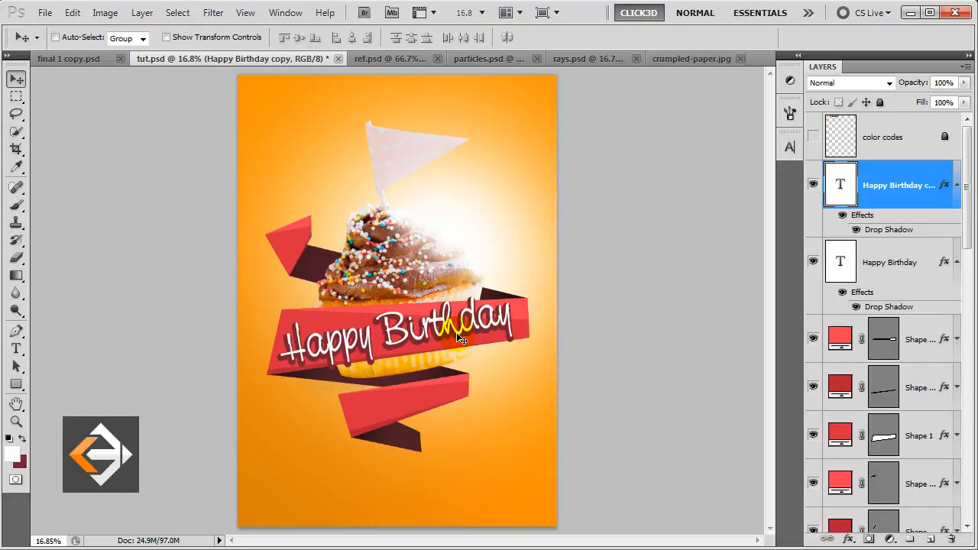
pyautogui.moveTo(432, 336); pyautogui.dragTo(439, 405)
pyautogui.press('t')
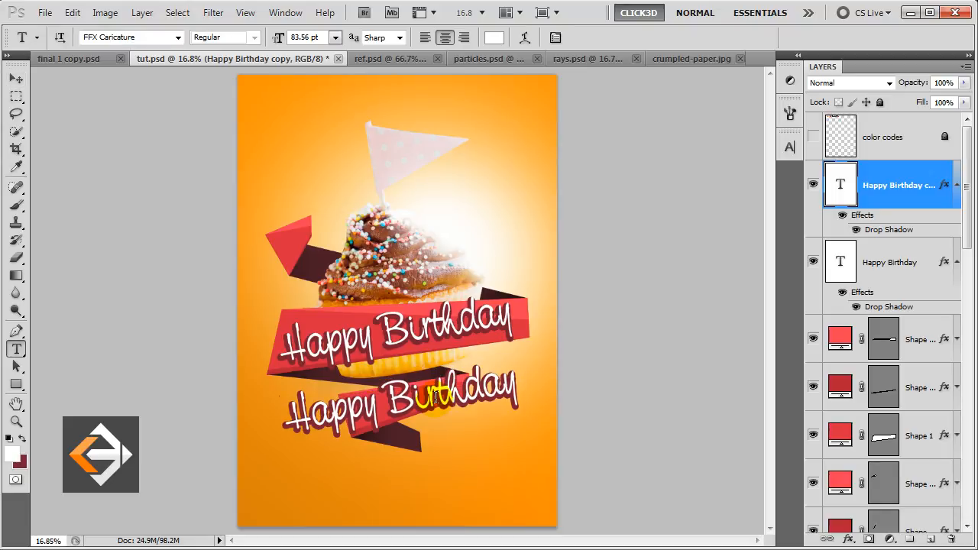
pyautogui.tripleClick(436, 397)
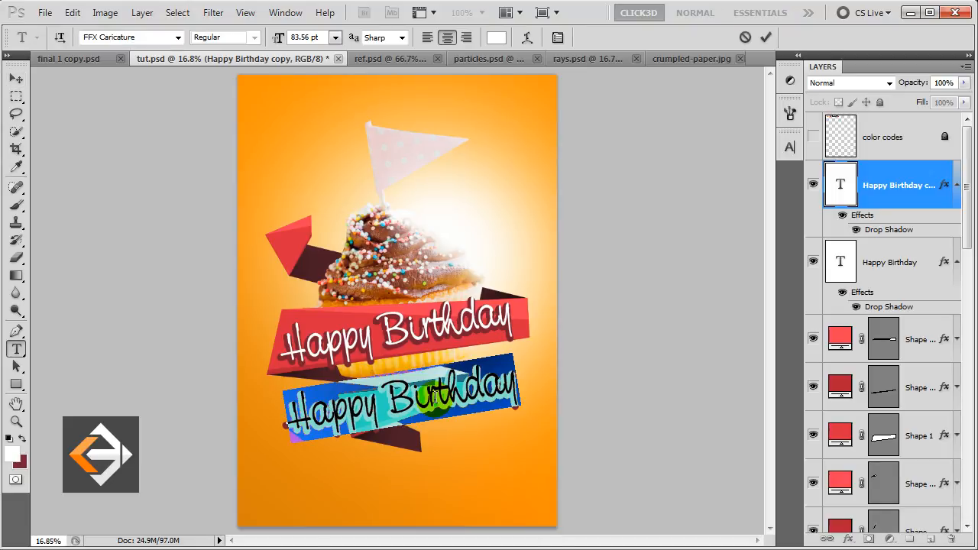
pyautogui.write('Click3d')
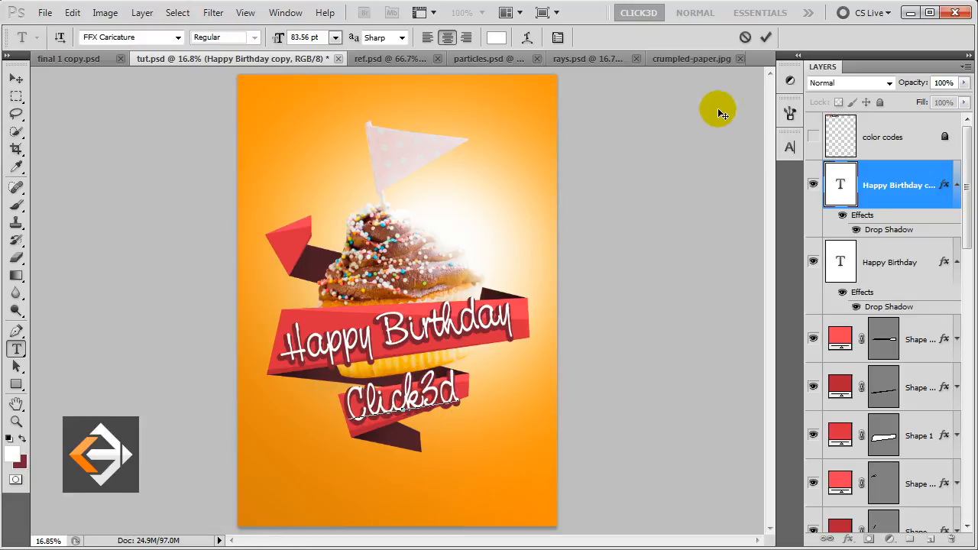
pyautogui.click(767, 37)
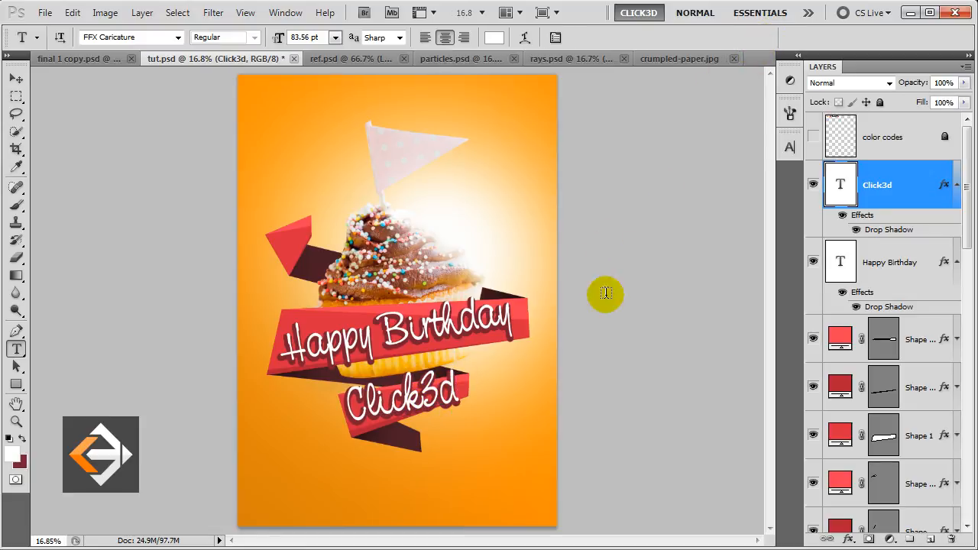
pyautogui.press('v')
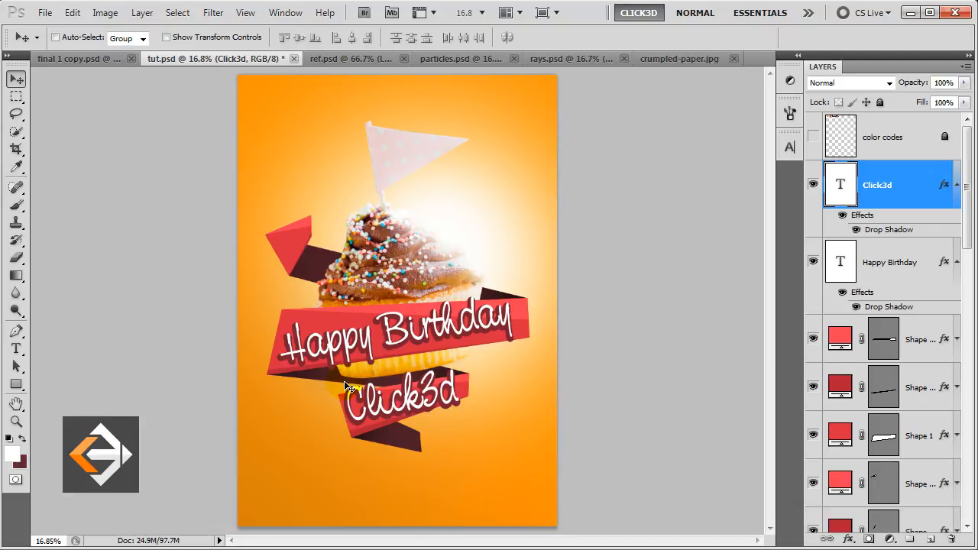
pyautogui.click(14, 350)
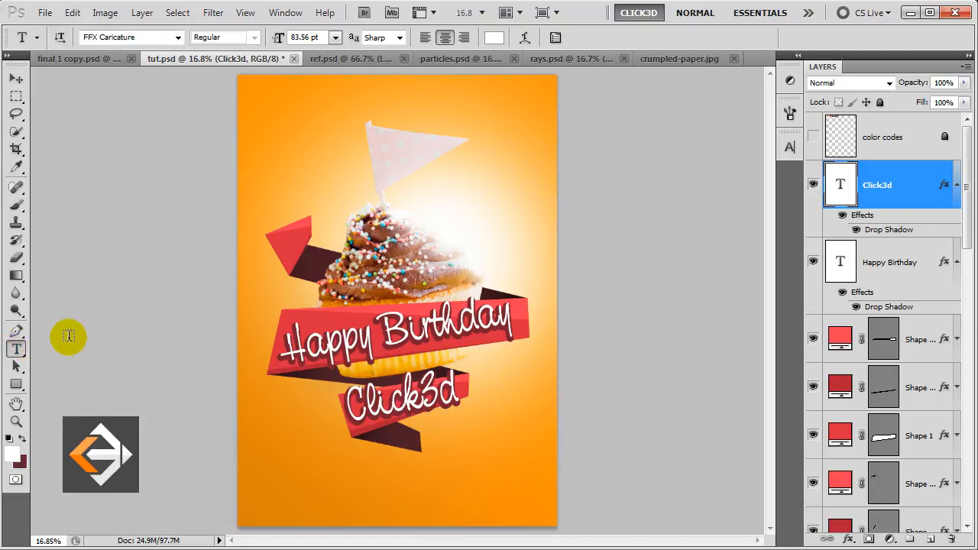
# Paste the Count Your Life by Smiles quote, tilt it, and move it toward the top left.
pyautogui.click(334, 163)
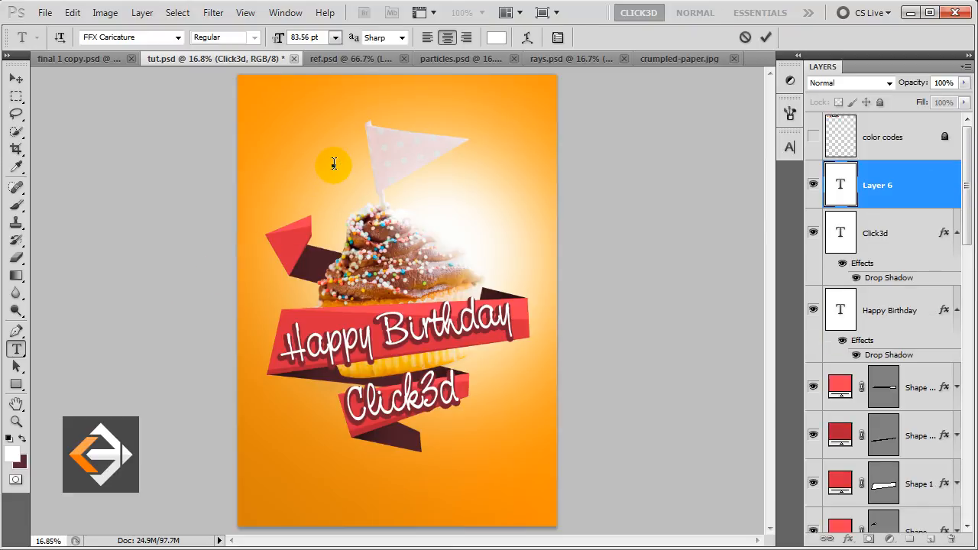
pyautogui.write('Count Your Life by Smiles not tears. Count your age by Friends not Years')
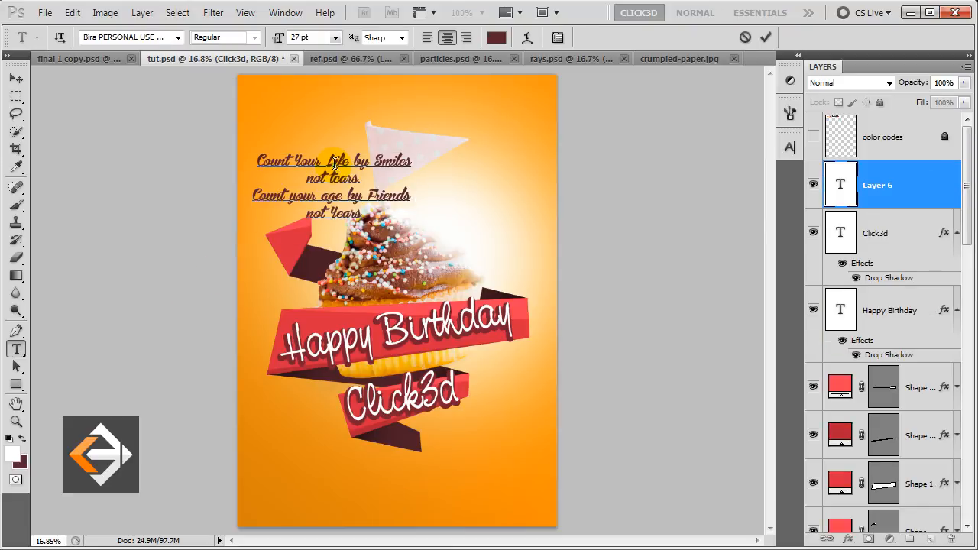
pyautogui.click(765, 38)
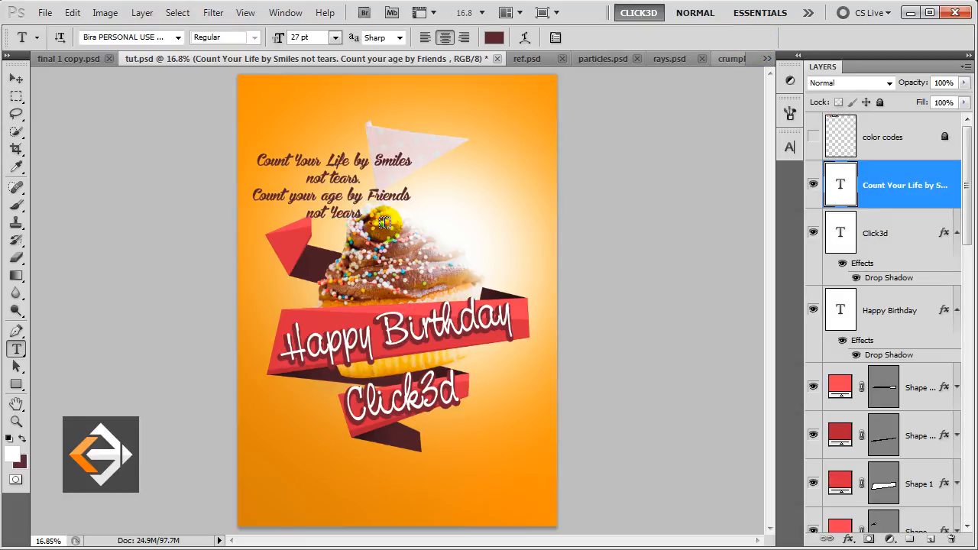
pyautogui.press('v')
pyautogui.hotkey('ctrl', 't')
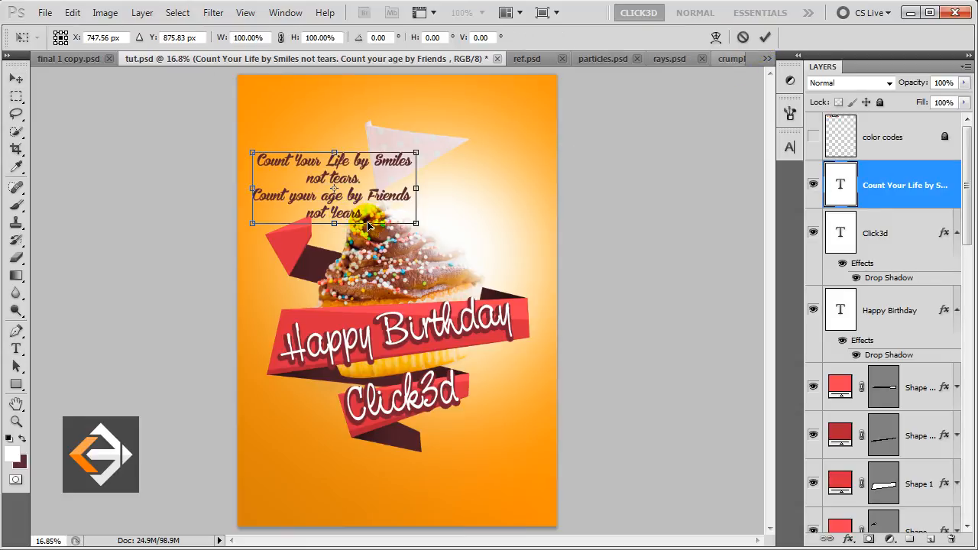
pyautogui.moveTo(444, 226); pyautogui.dragTo(469, 206)
pyautogui.moveTo(375, 165); pyautogui.dragTo(379, 143)
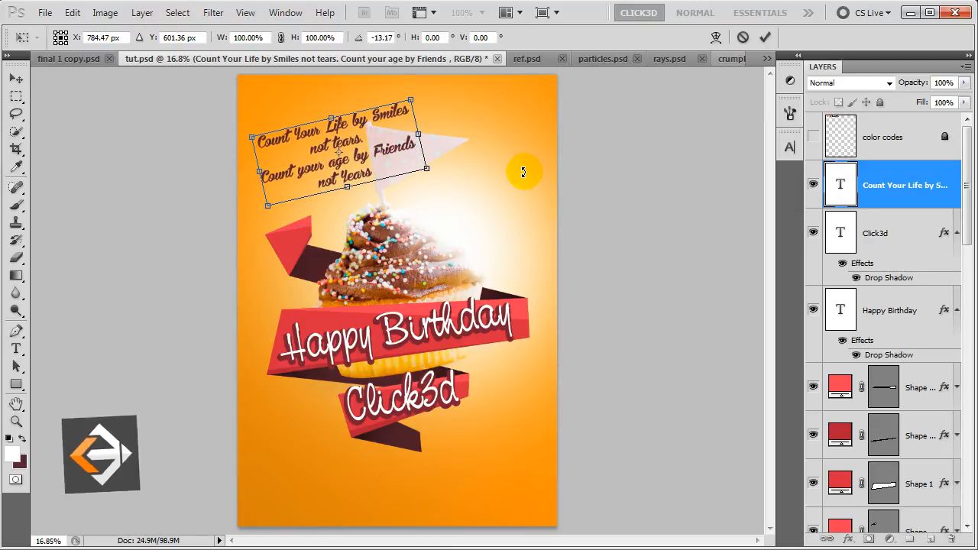
pyautogui.moveTo(527, 170); pyautogui.dragTo(528, 178)
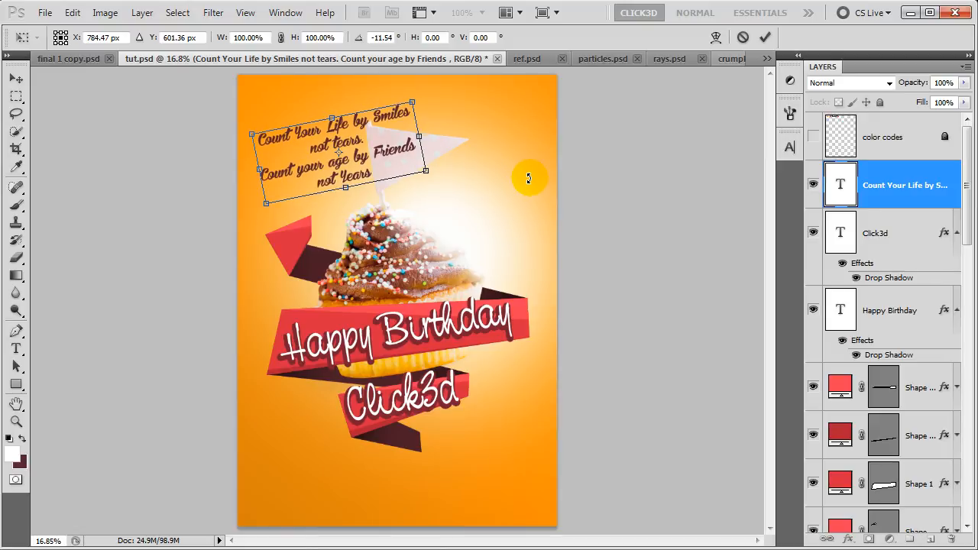
pyautogui.press('Return')
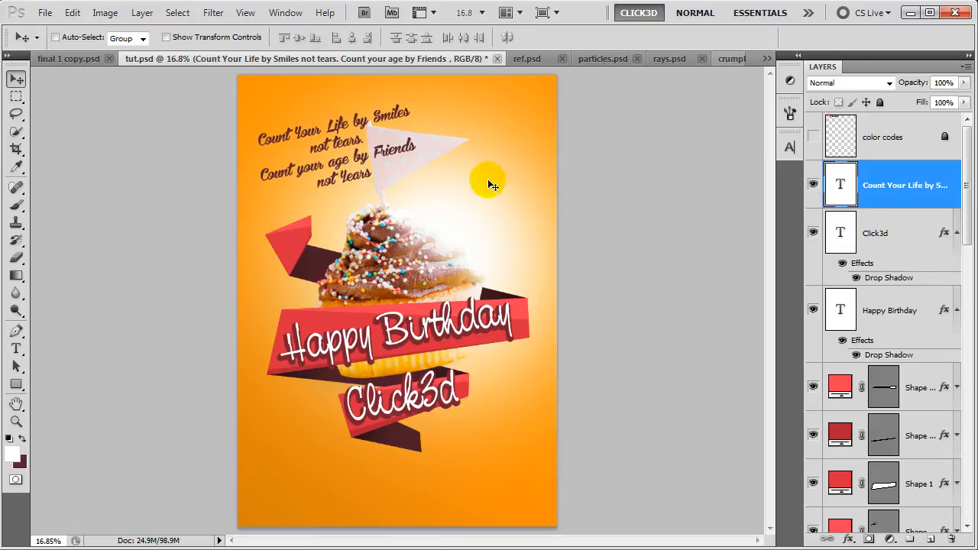
# Enlarge the quote's first letter C to 62 pt.
pyautogui.press('t')
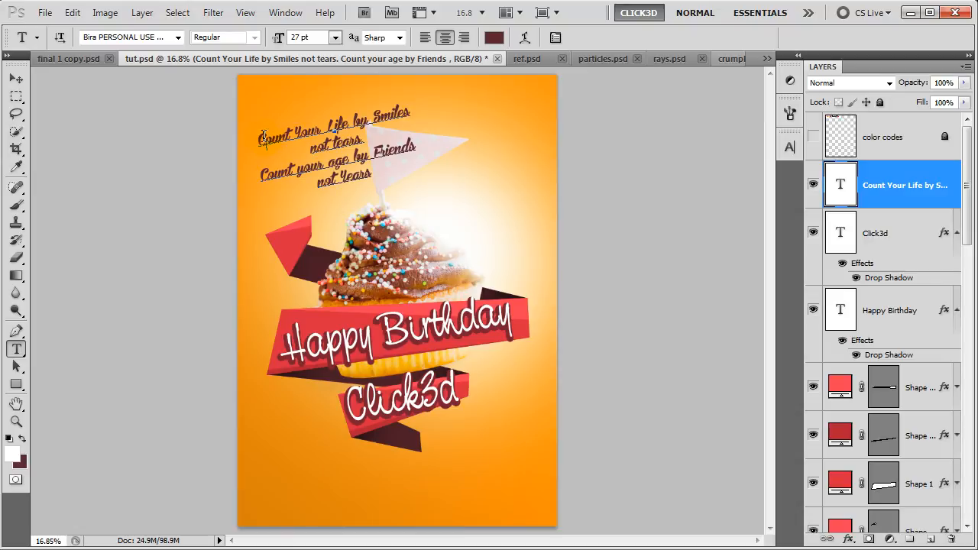
pyautogui.click(312, 36)
pyautogui.scroll(8, 313, 36)
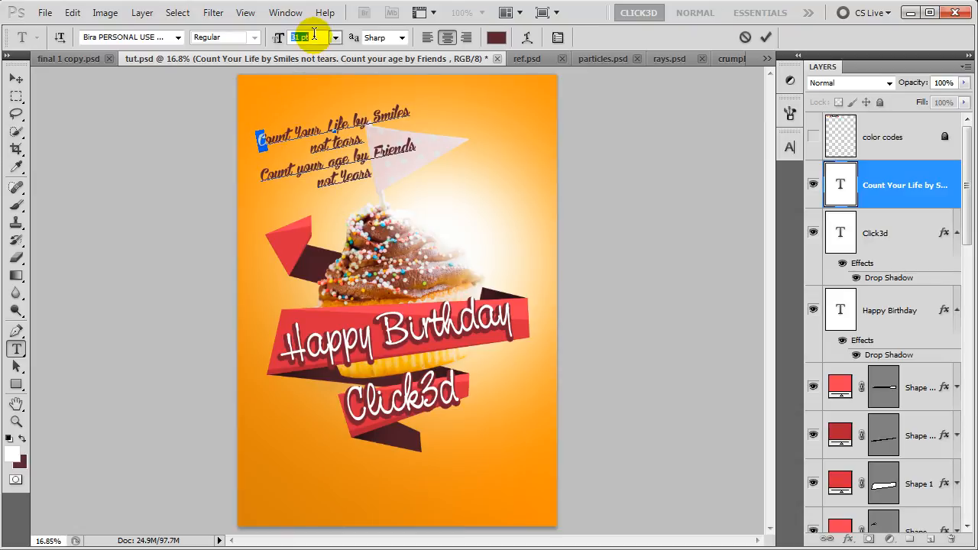
pyautogui.scroll(20, 313, 36)
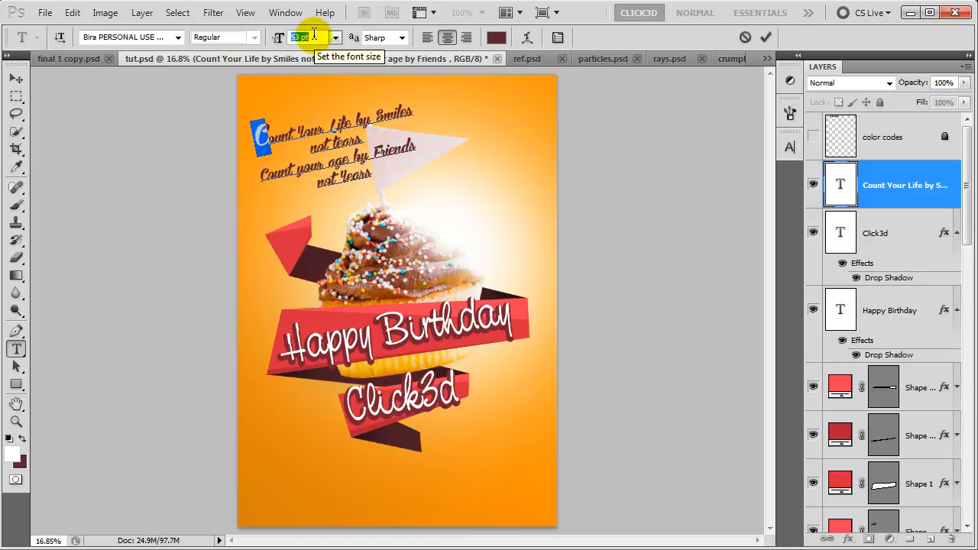
pyautogui.scroll(4, 313, 36)
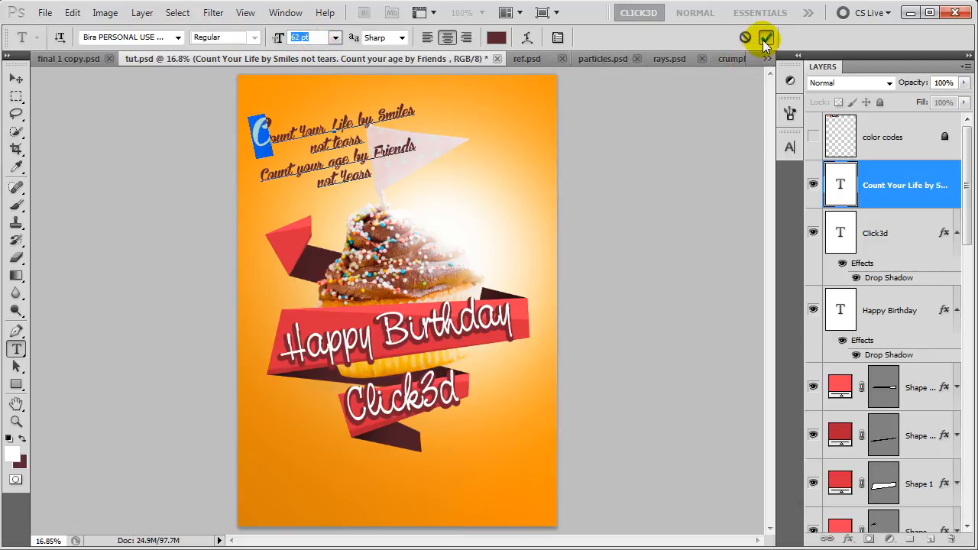
pyautogui.click(765, 37)
# Nudge the quote slightly up-left and type '26TH' below the ribbons.
pyautogui.press('v')
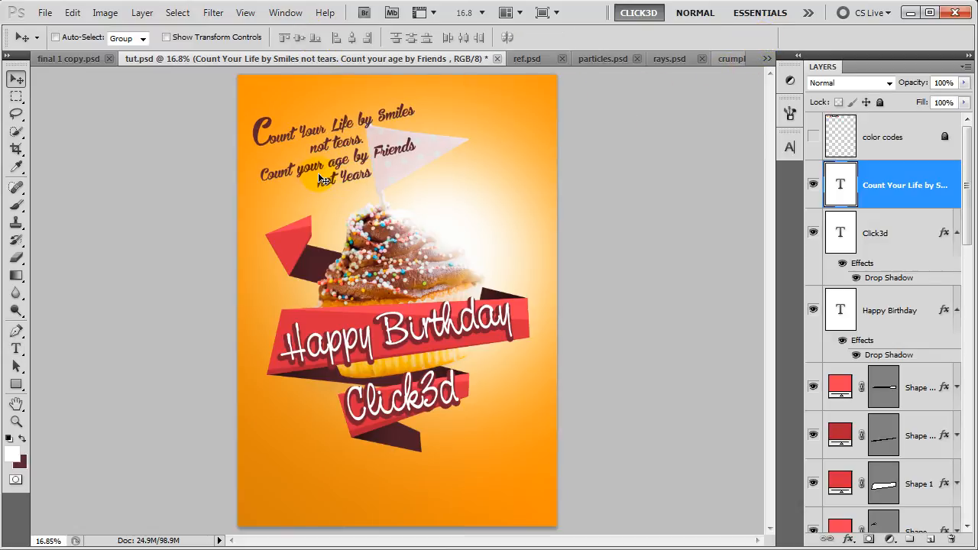
pyautogui.moveTo(339, 174); pyautogui.dragTo(334, 166)
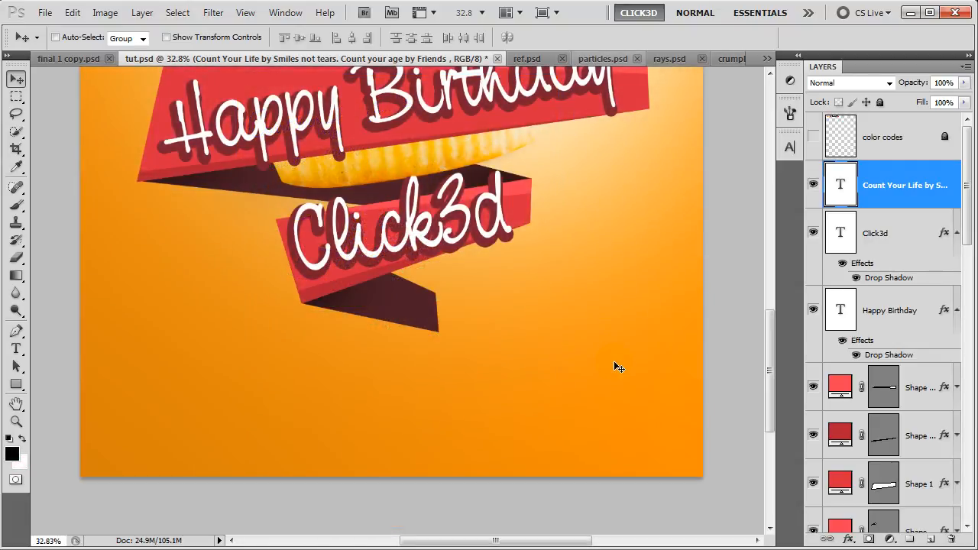
pyautogui.click(16, 348)
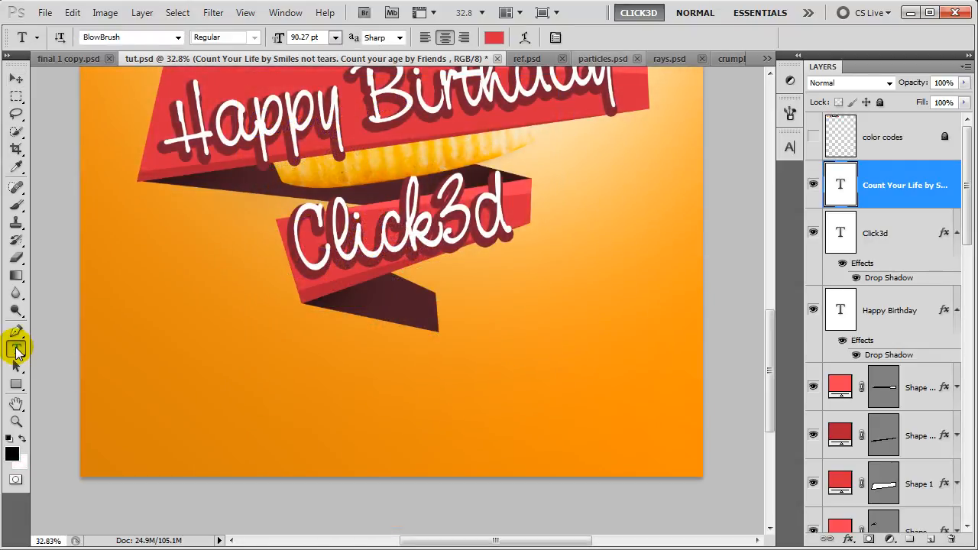
pyautogui.click(216, 357)
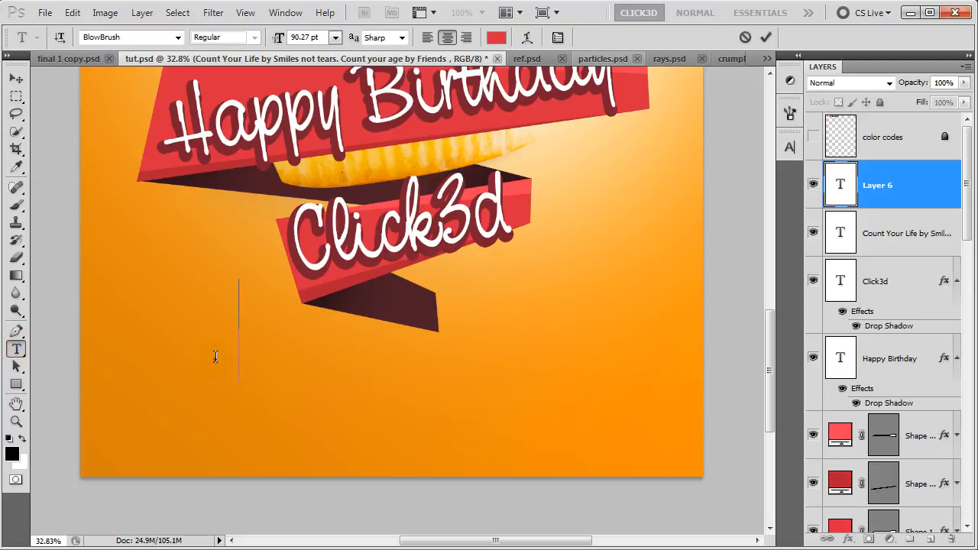
pyautogui.write('26TH')
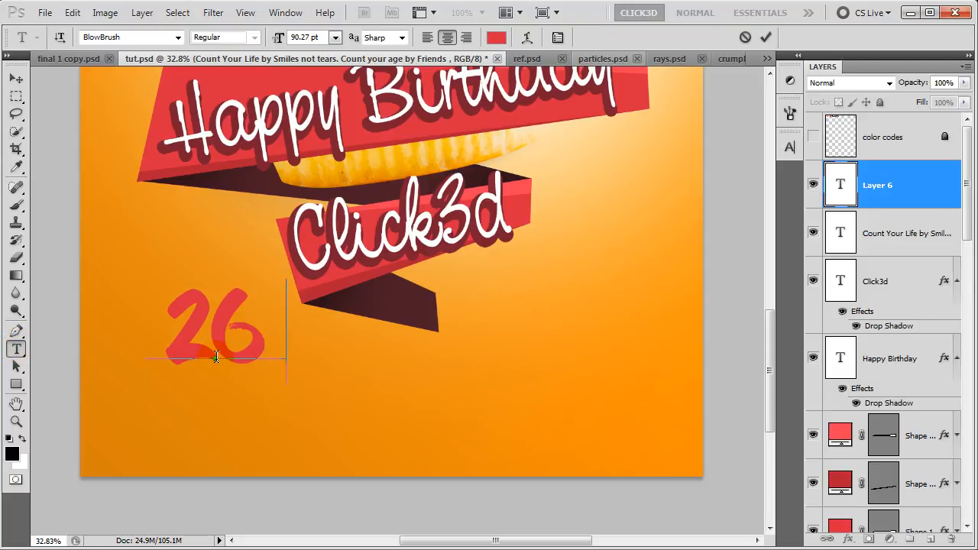
# Shrink the TH letters to 51.27 pt and move 26TH slightly down and right.
pyautogui.moveTo(226, 341); pyautogui.dragTo(324, 349)
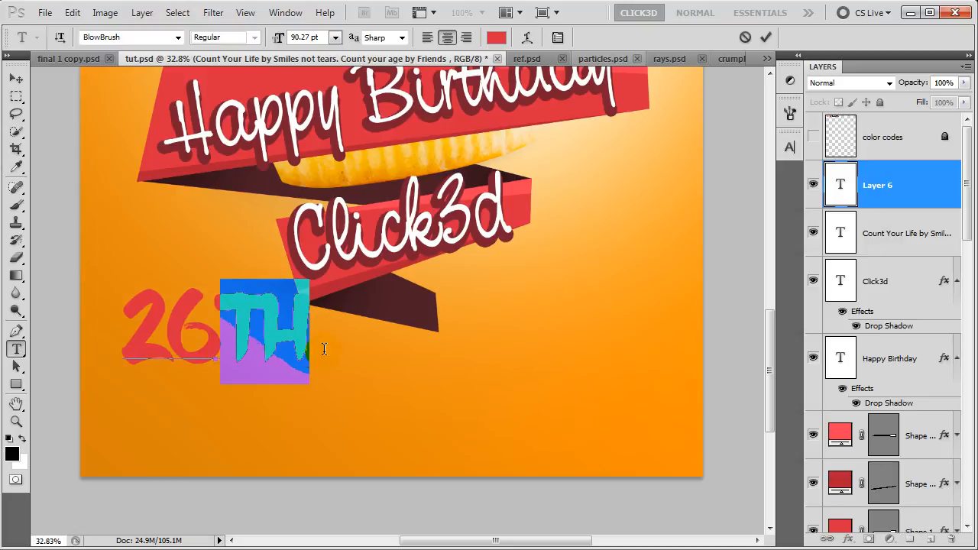
pyautogui.click(317, 38)
pyautogui.scroll(-4, 318, 41)
pyautogui.scroll(-20, 321, 45)
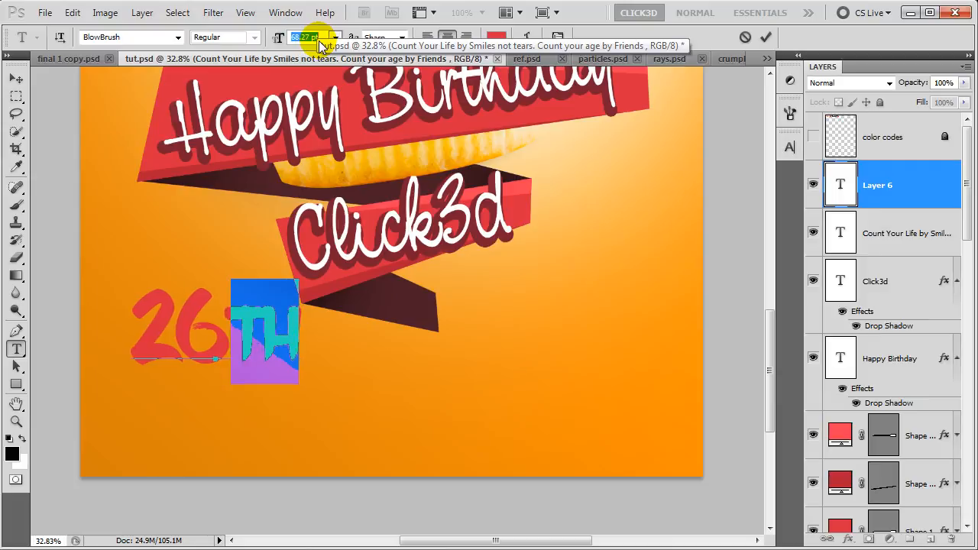
pyautogui.scroll(-12, 322, 44)
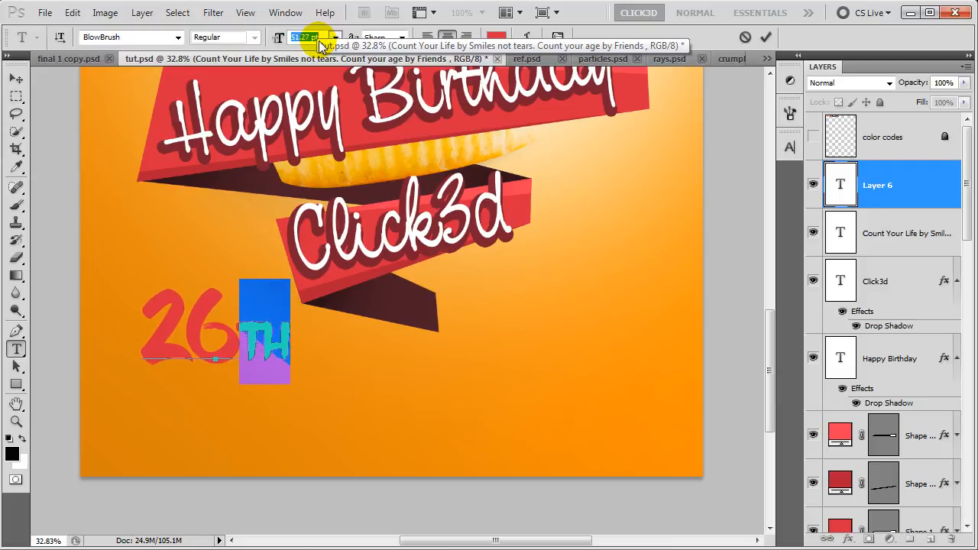
pyautogui.click(766, 39)
pyautogui.press('v')
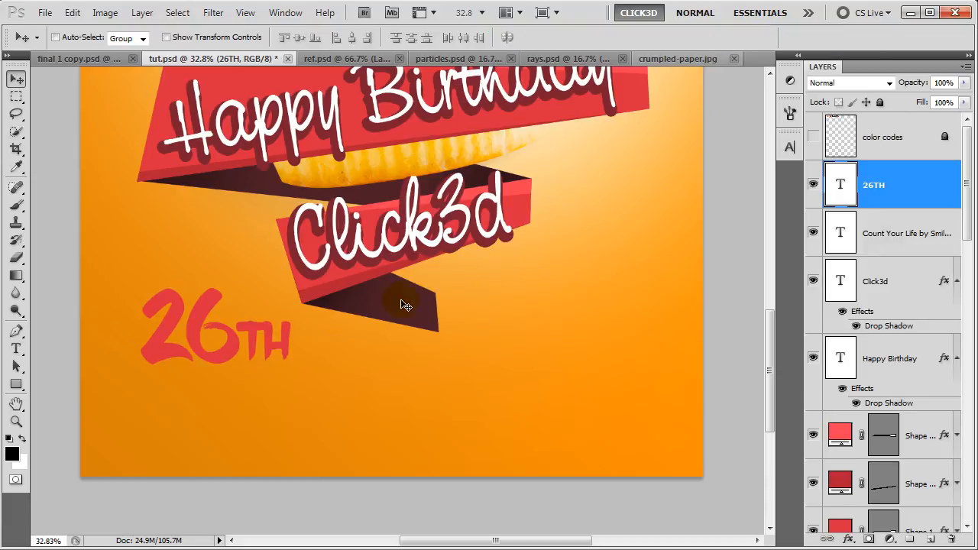
pyautogui.moveTo(216, 341); pyautogui.dragTo(222, 366)
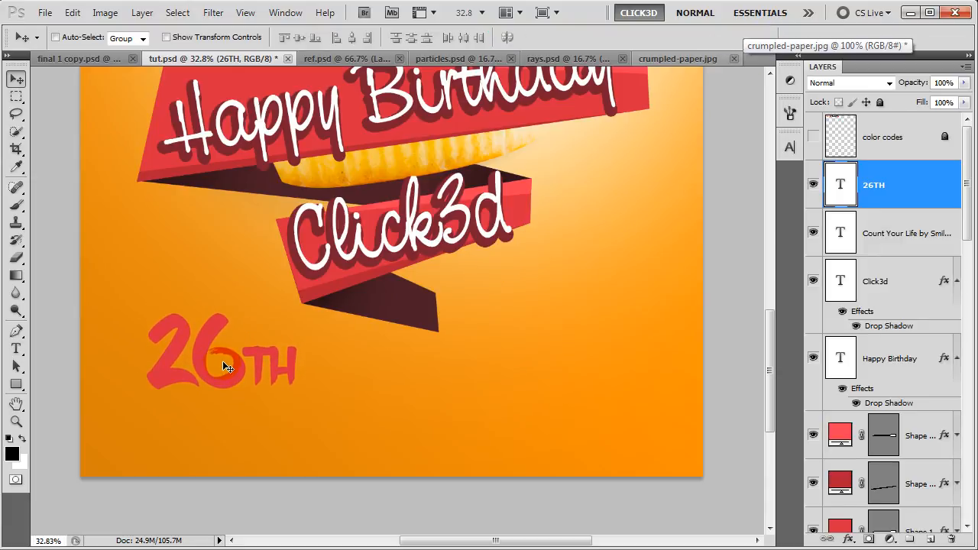
# Copy the Click3d layer's drop shadow style onto the 26TH layer and nudge 26TH upward.
pyautogui.rightClick(870, 272)
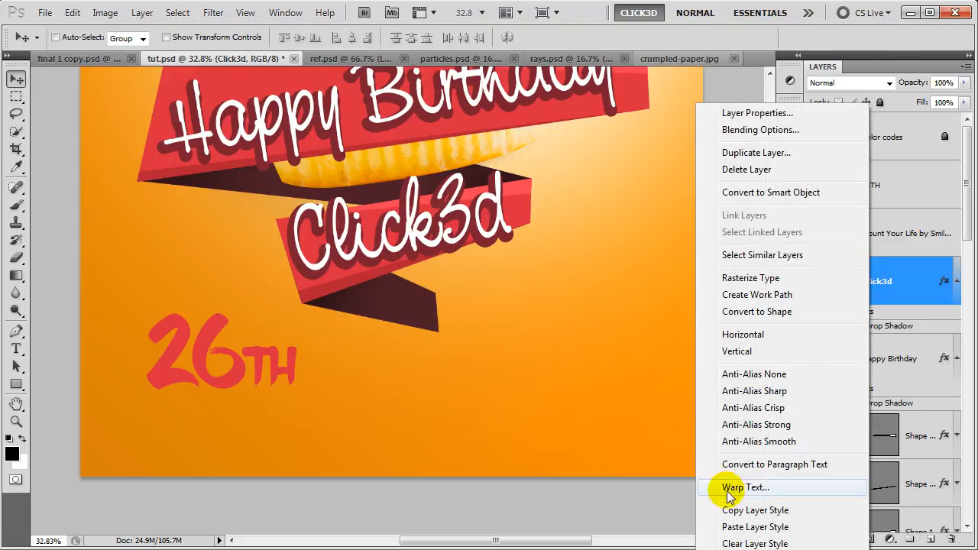
pyautogui.click(730, 511)
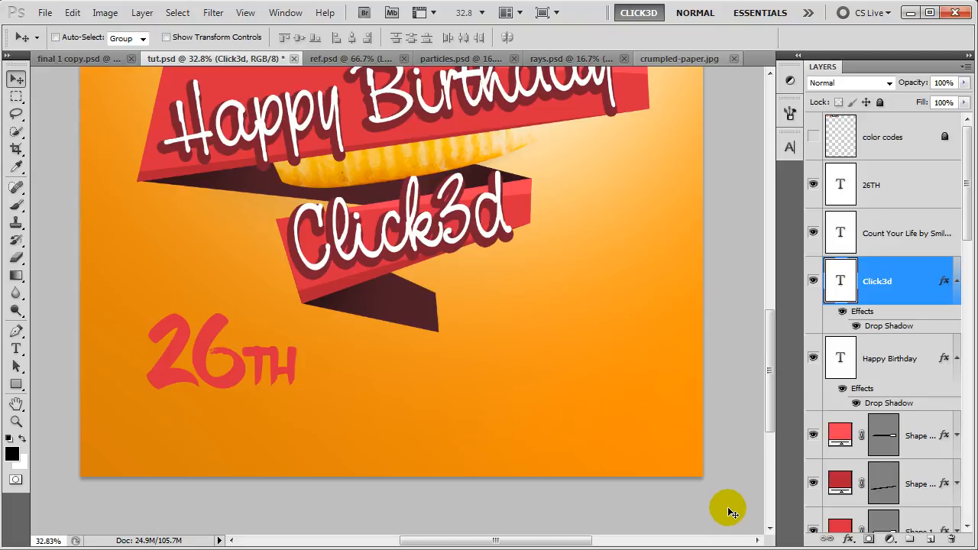
pyautogui.click(892, 183)
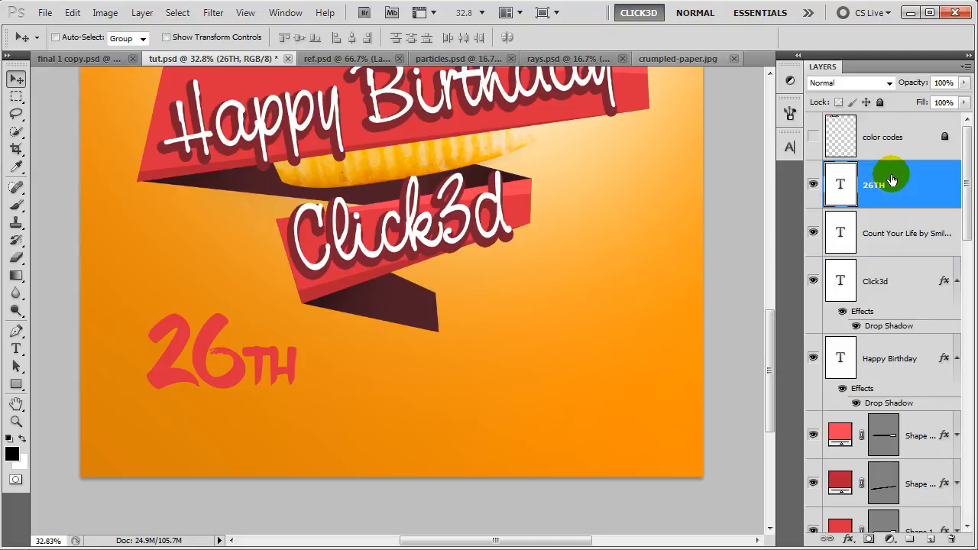
pyautogui.rightClick(893, 180)
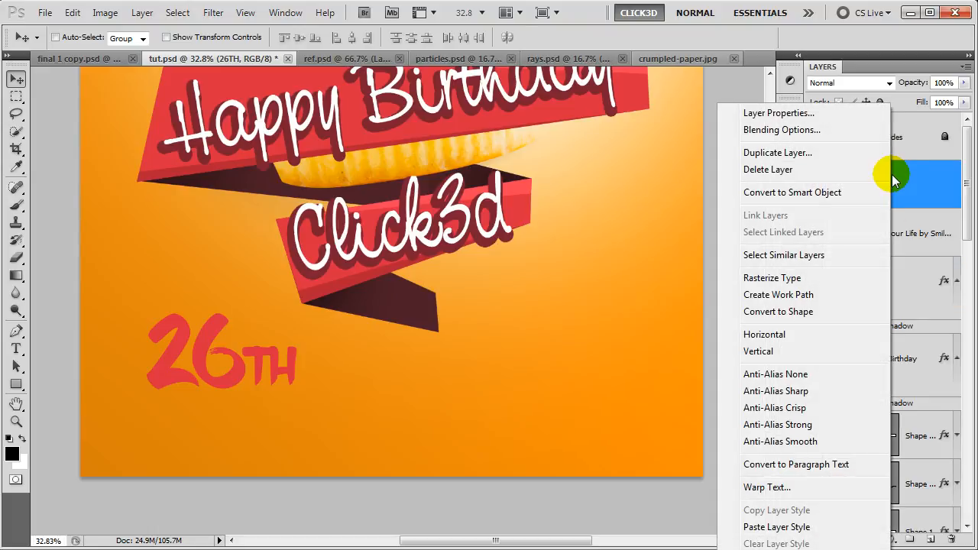
pyautogui.click(760, 527)
pyautogui.moveTo(224, 388); pyautogui.dragTo(220, 379)
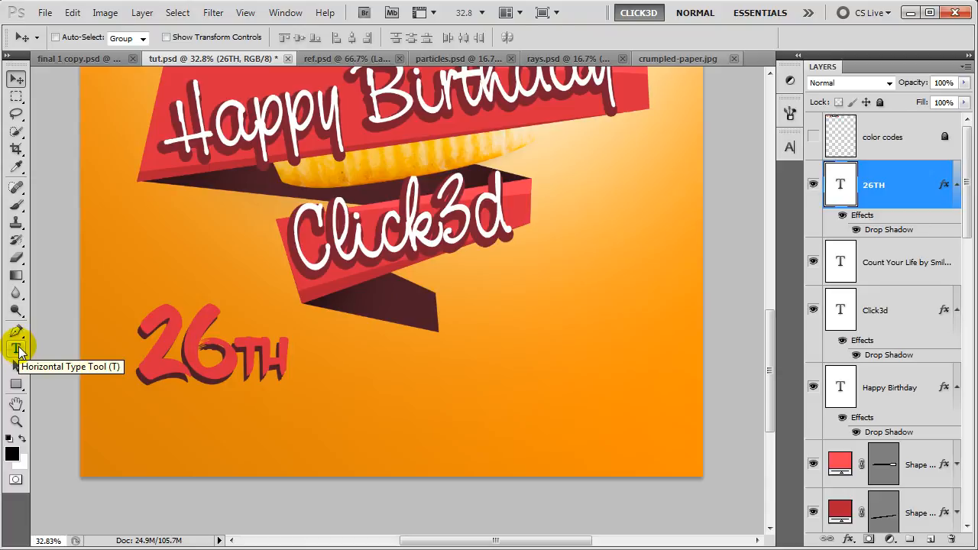
# Type 'Birthday' below 26TH in white FFX Caricature at 43.95 pt.
pyautogui.click(17, 350)
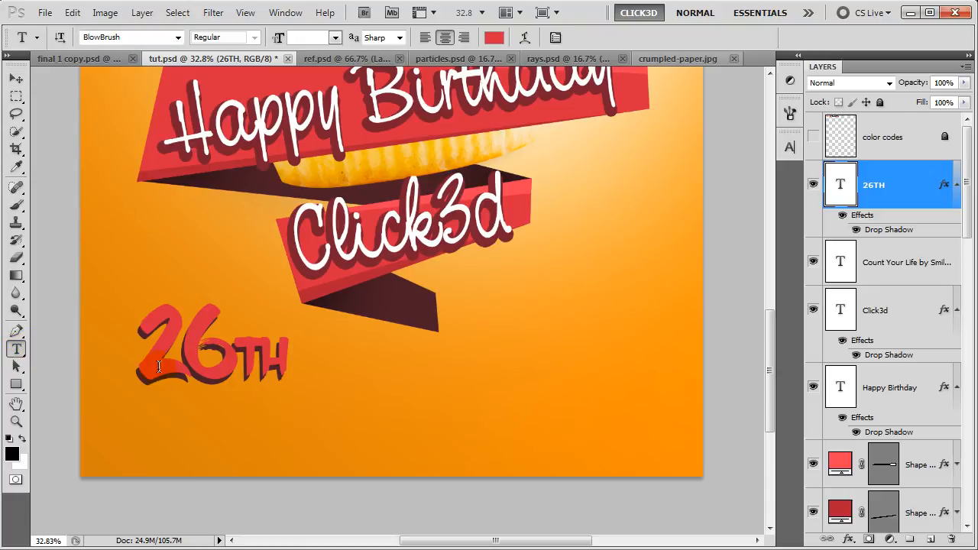
pyautogui.click(146, 415)
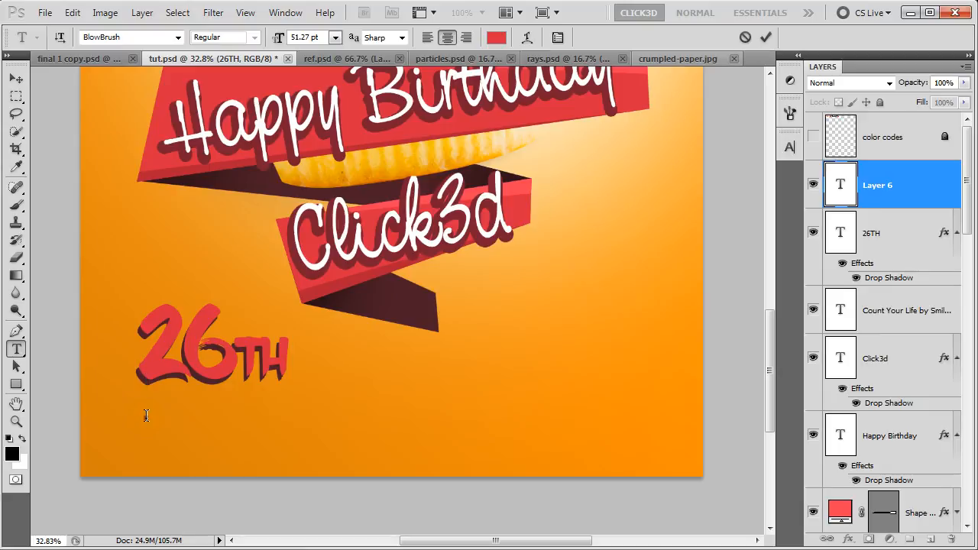
pyautogui.click(120, 37)
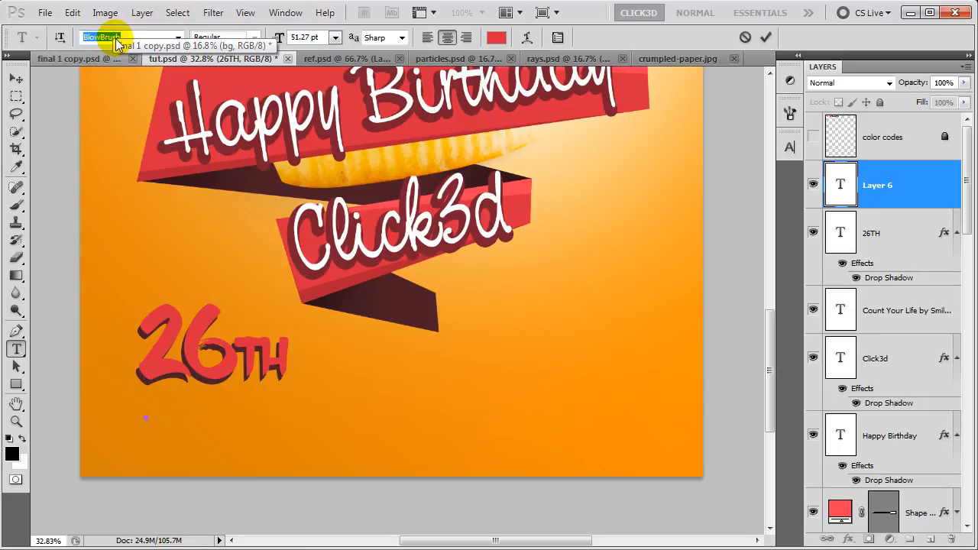
pyautogui.write('FFX Caricature')
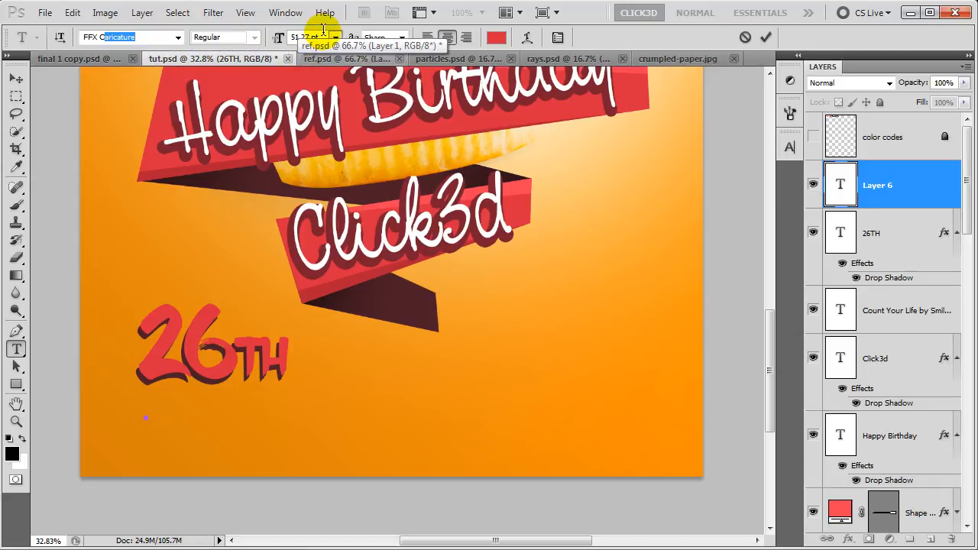
pyautogui.click(280, 39)
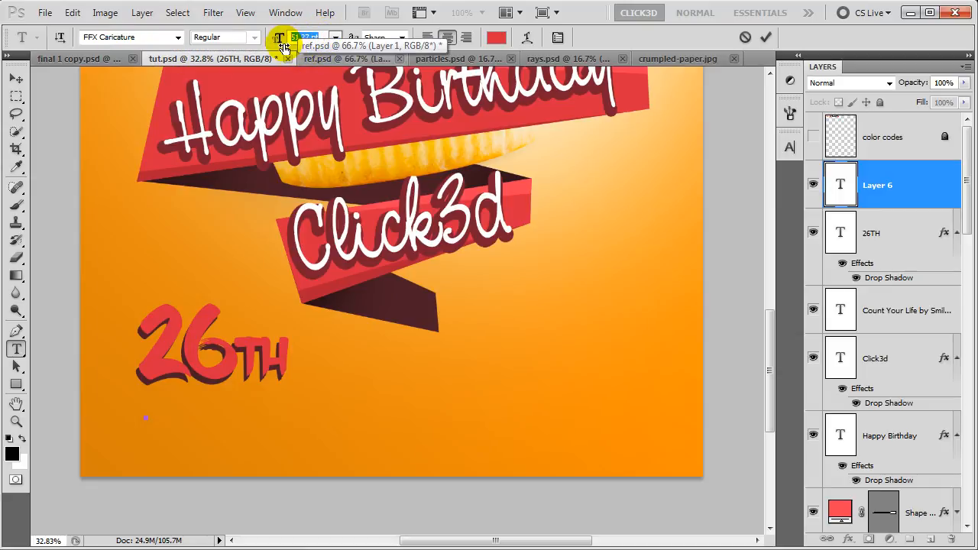
pyautogui.write('43.95')
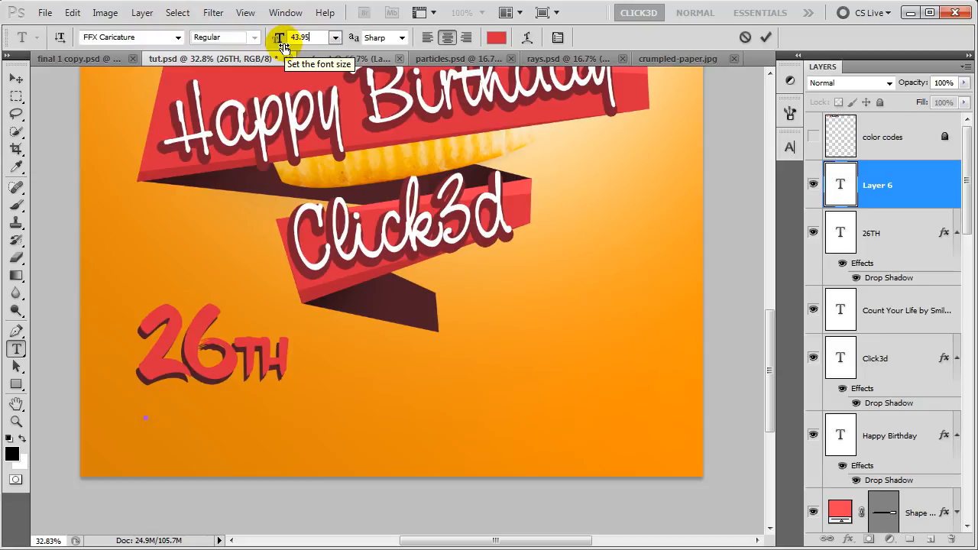
pyautogui.click(496, 38)
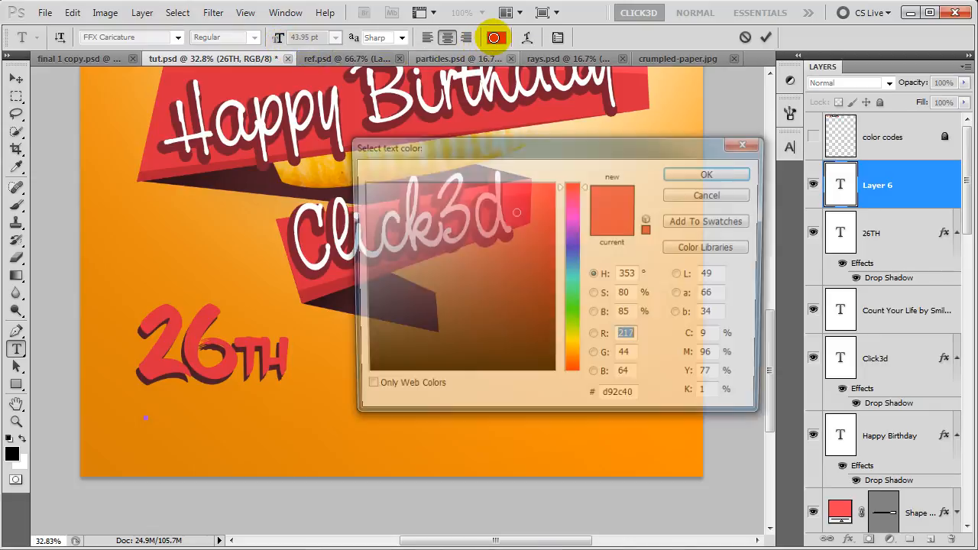
pyautogui.moveTo(386, 207); pyautogui.dragTo(360, 157)
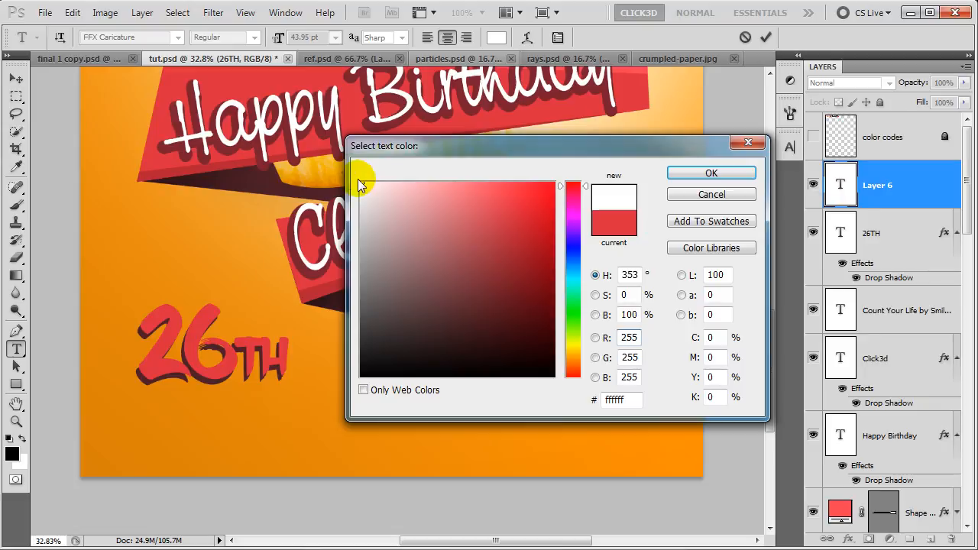
pyautogui.click(688, 173)
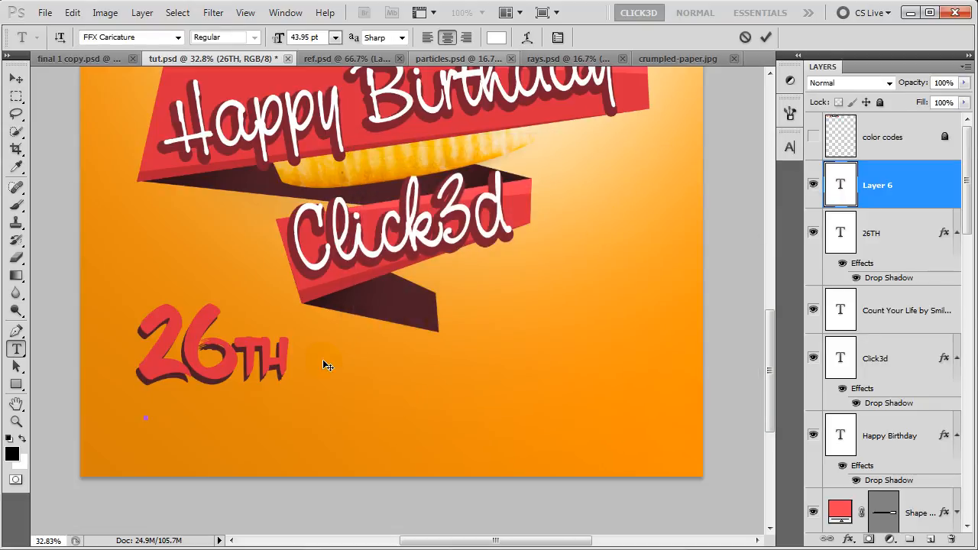
pyautogui.write('Bir')
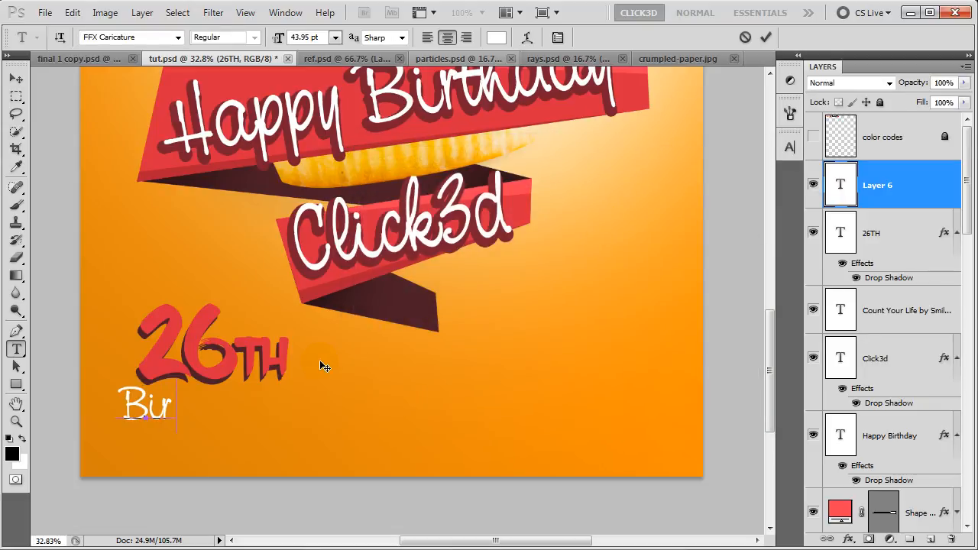
pyautogui.write('thday')
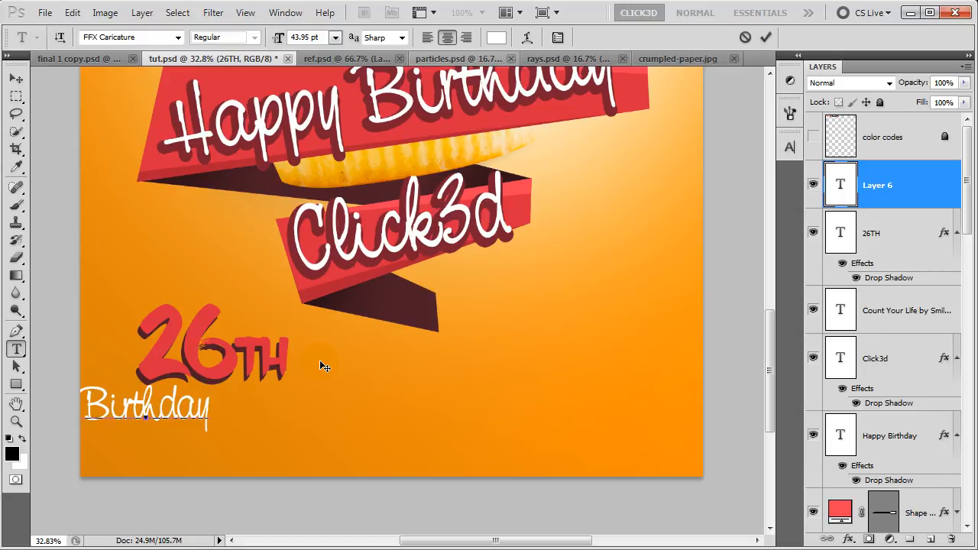
pyautogui.click(764, 37)
# Position Birthday under 26TH, scale it to about 111%, and save the poster.
pyautogui.press('v')
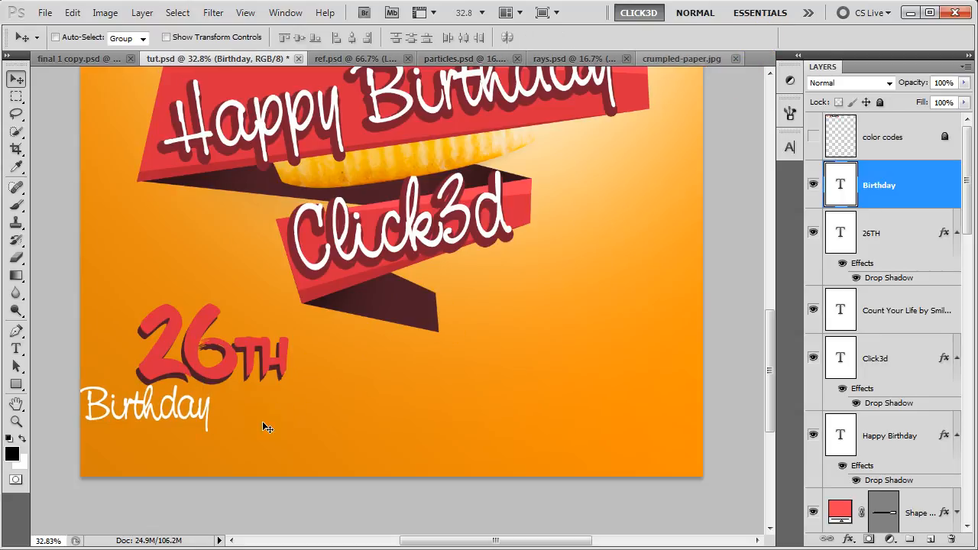
pyautogui.moveTo(173, 415); pyautogui.dragTo(228, 418)
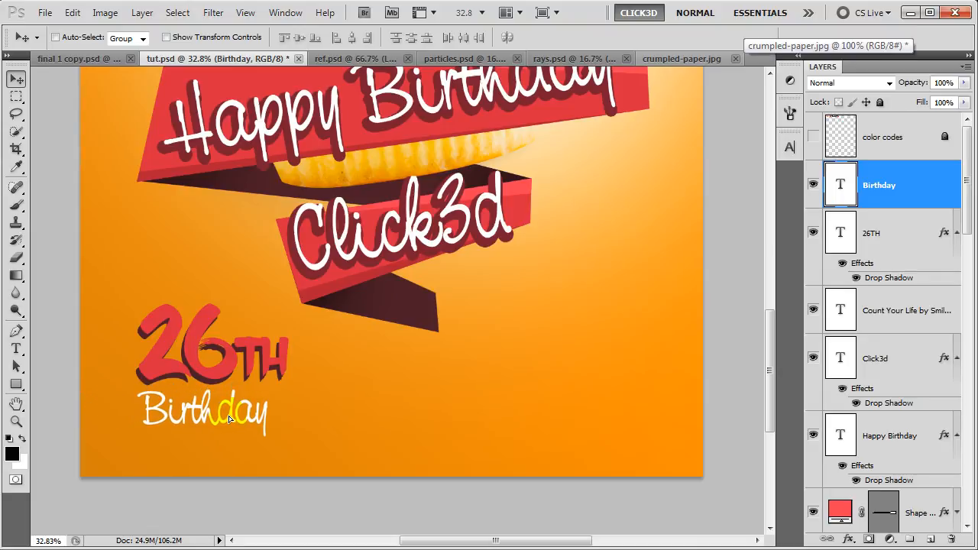
pyautogui.press('Up')
pyautogui.press('Up')
pyautogui.press('Up')
pyautogui.press('Up')
pyautogui.press('Up')
pyautogui.press('Up')
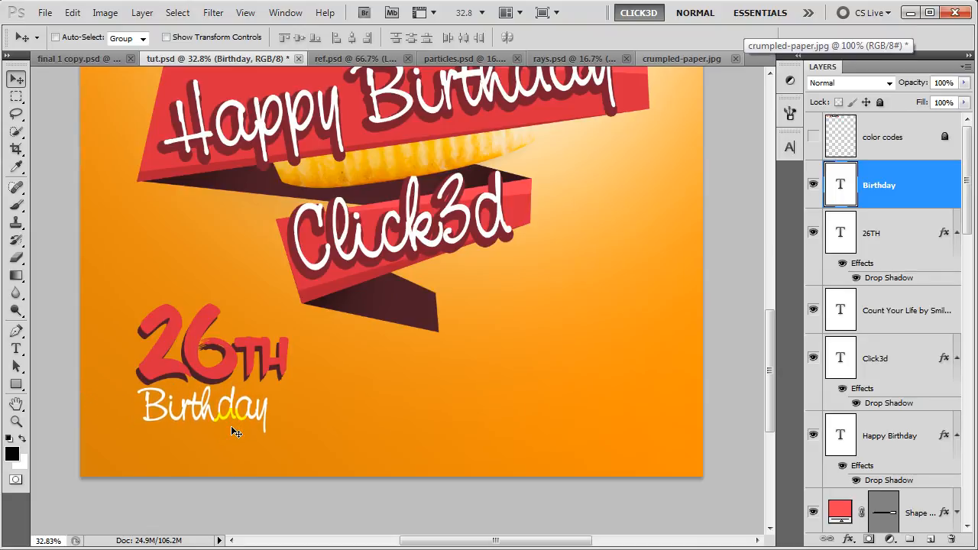
pyautogui.hotkey('ctrl', 't')
pyautogui.moveTo(267, 432); pyautogui.dragTo(284, 436)
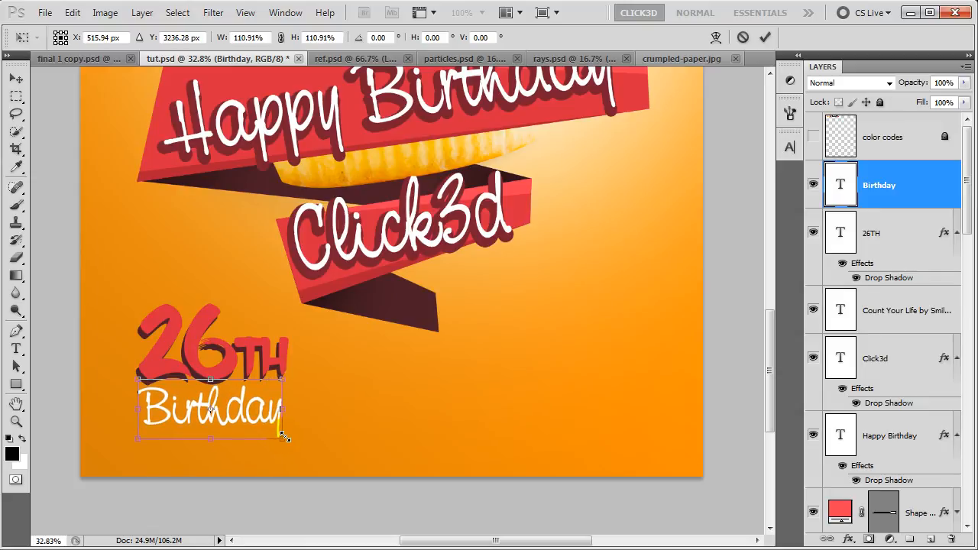
pyautogui.press('Return')
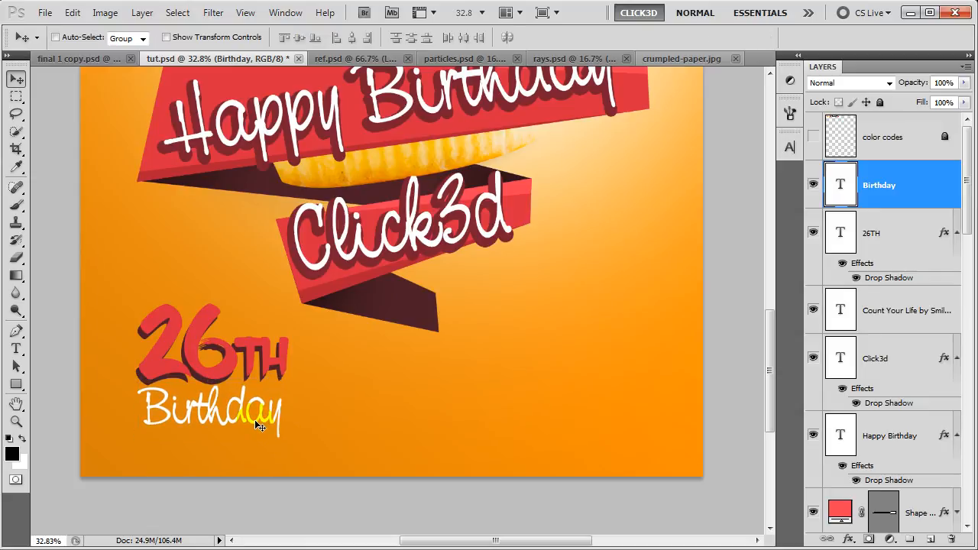
pyautogui.press('Up')
pyautogui.press('Up')
pyautogui.press('Up')
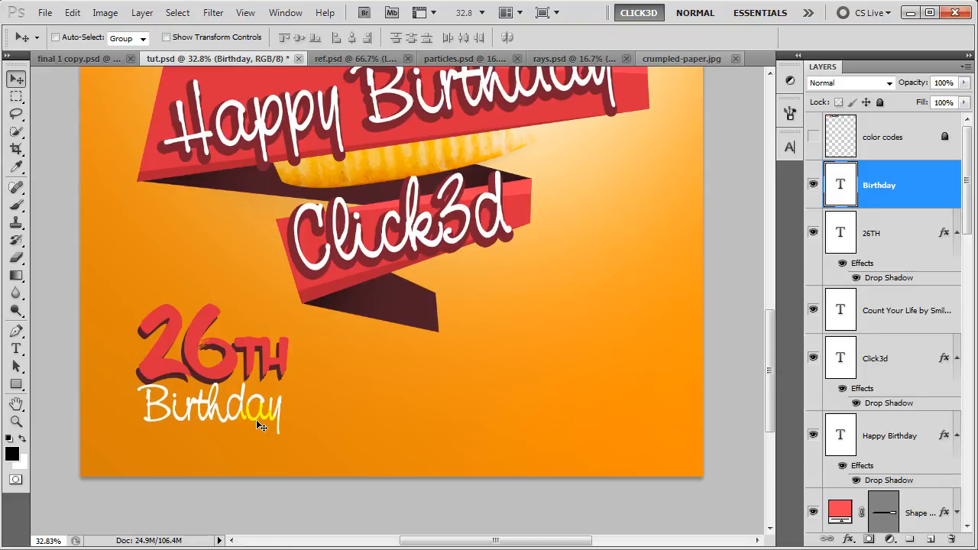
pyautogui.hotkey('ctrl', 's')
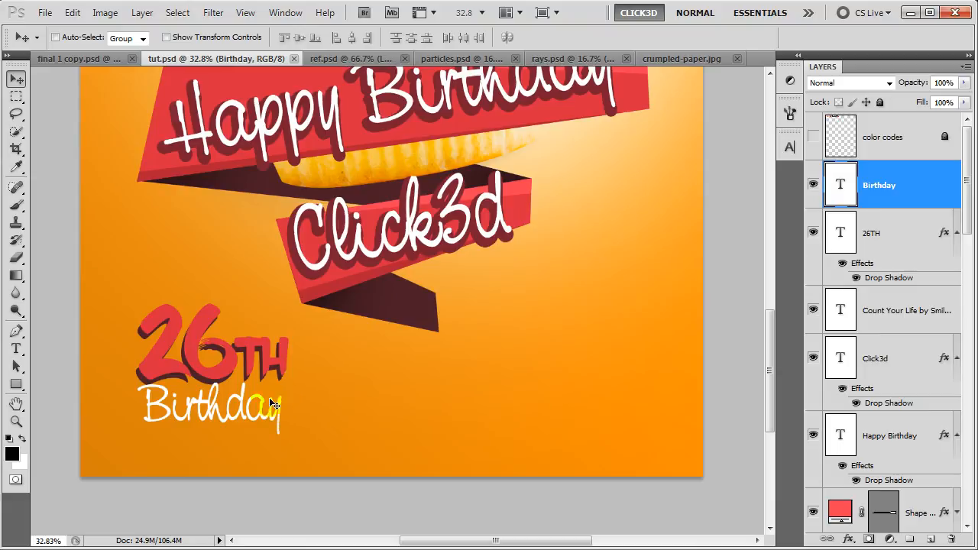
pyautogui.click(17, 385)
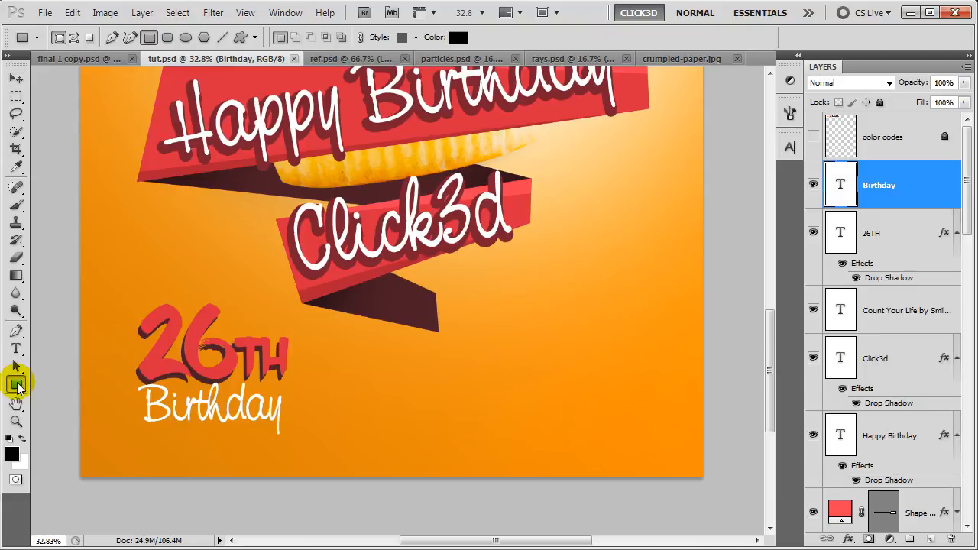
# Draw a light grey rectangle in the poster's lower right.
pyautogui.click(12, 452)
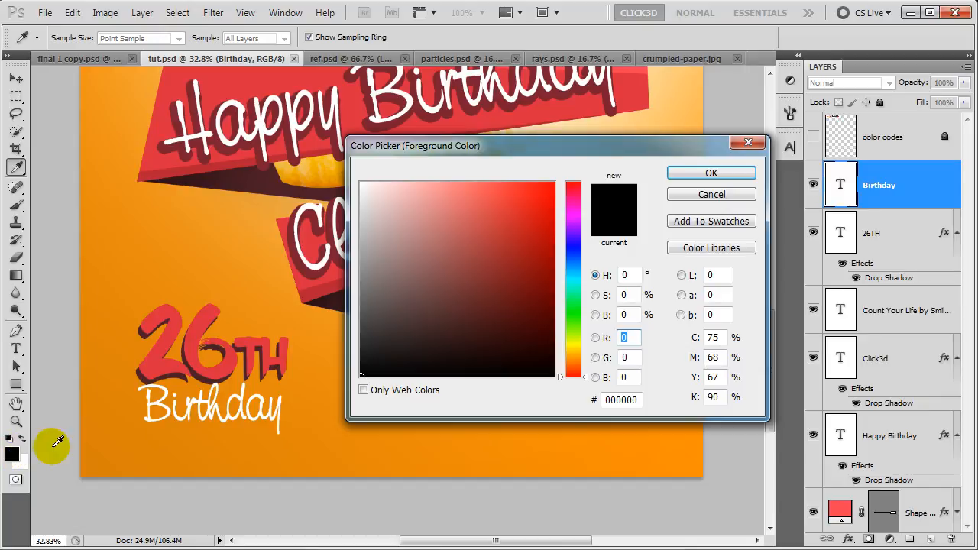
pyautogui.click(570, 355)
pyautogui.moveTo(382, 251)
pyautogui.mouseDown()
pyautogui.moveTo(364, 233)
pyautogui.moveTo(376, 226)
pyautogui.mouseUp()
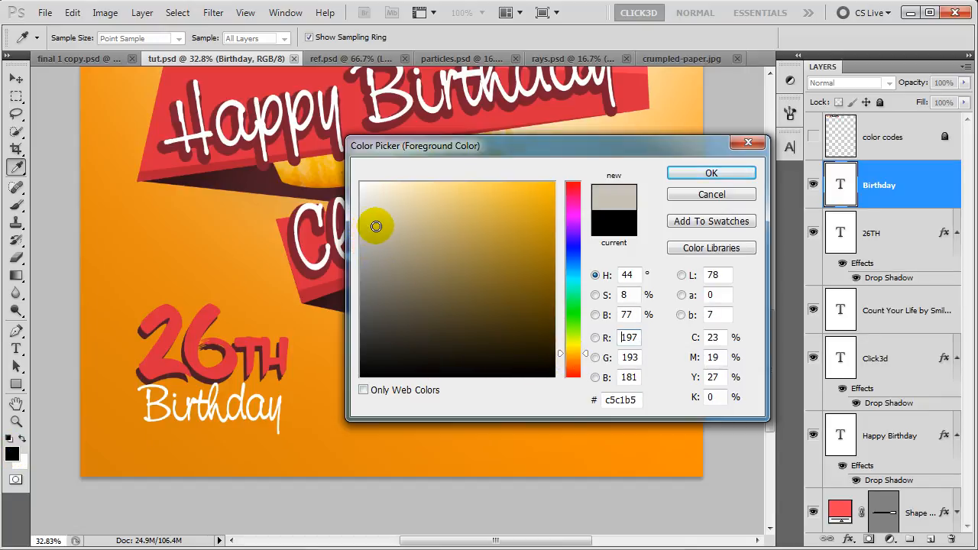
pyautogui.click(690, 174)
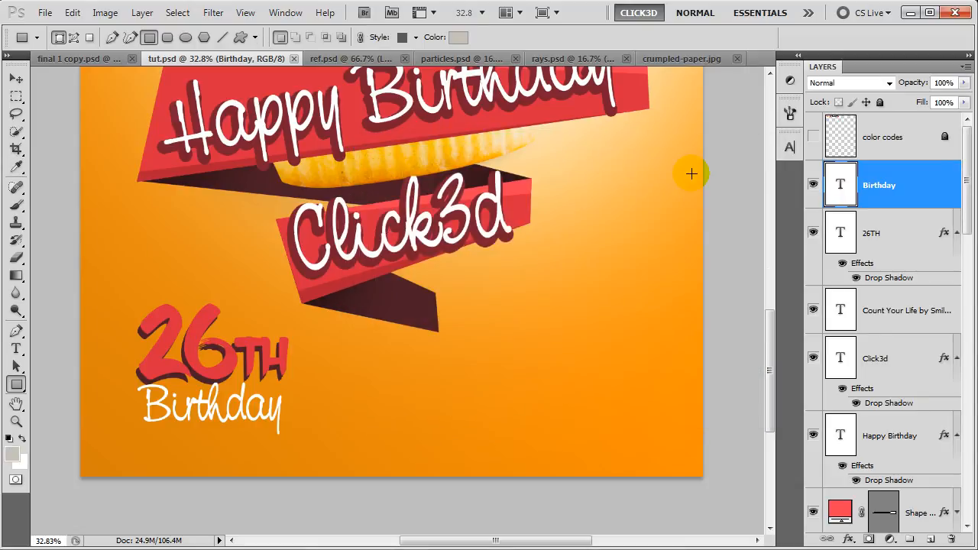
pyautogui.moveTo(526, 327); pyautogui.dragTo(717, 422)
pyautogui.moveTo(719, 418); pyautogui.dragTo(742, 418)
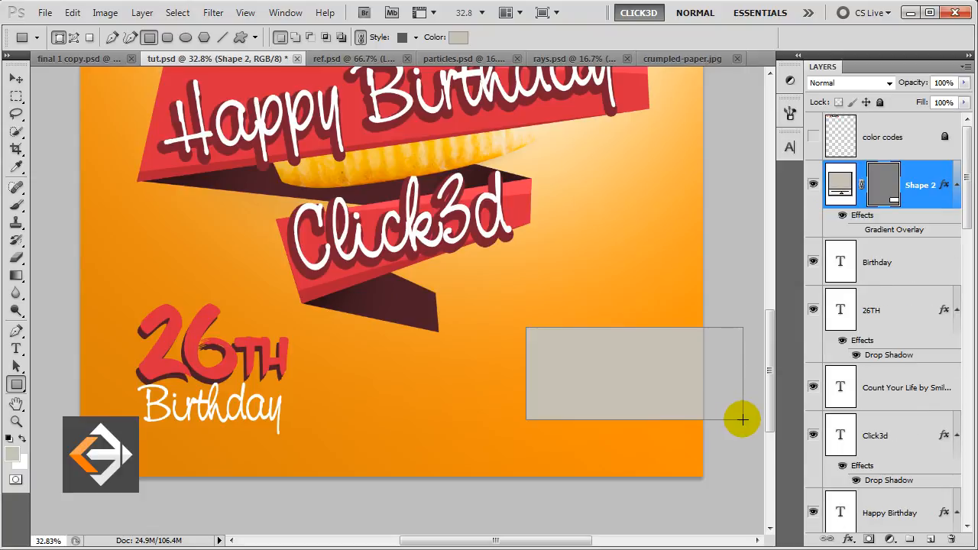
# Rotate the grey panel about 8.5 degrees, nudge it left and up, and duplicate it.
pyautogui.press('v')
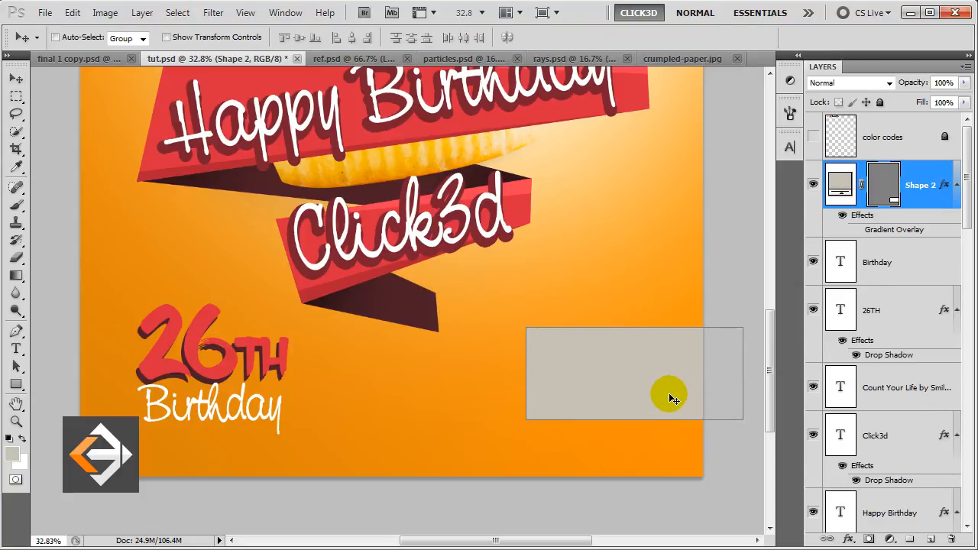
pyautogui.hotkey('ctrl', 't')
pyautogui.moveTo(534, 428); pyautogui.dragTo(519, 419)
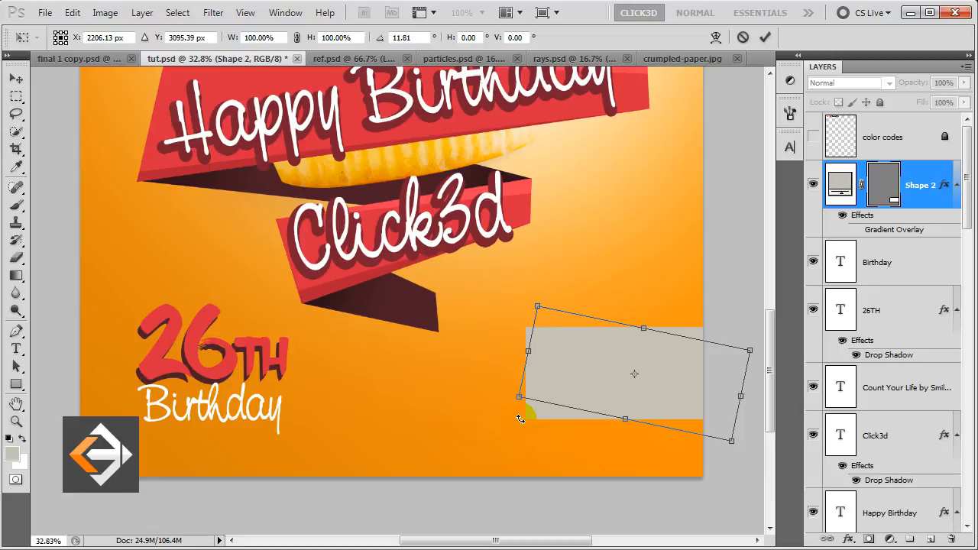
pyautogui.moveTo(516, 425); pyautogui.dragTo(522, 431)
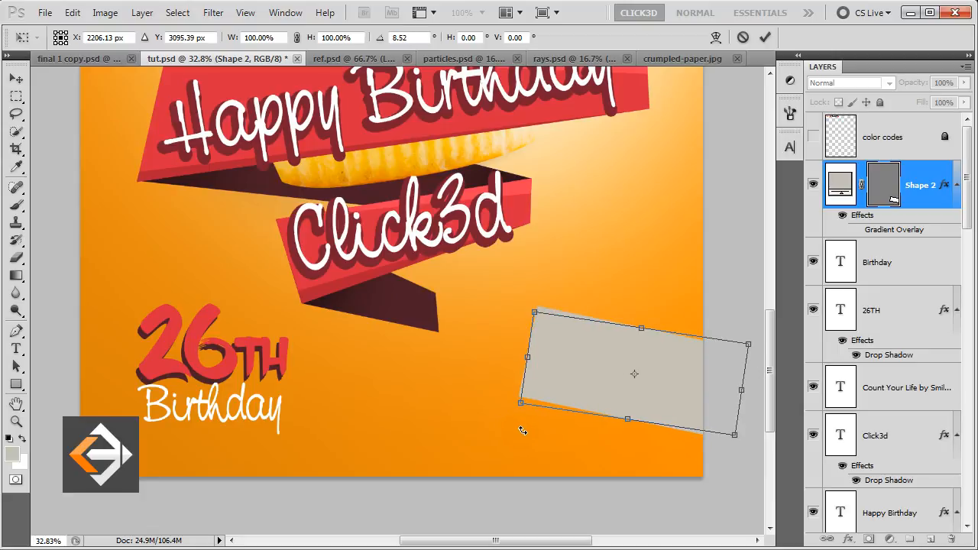
pyautogui.moveTo(577, 375); pyautogui.dragTo(570, 373)
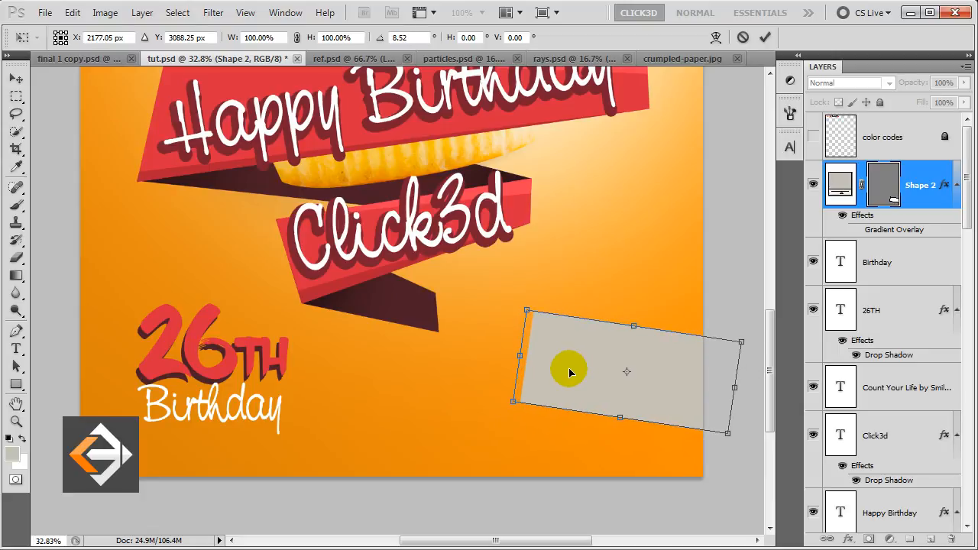
pyautogui.press('Return')
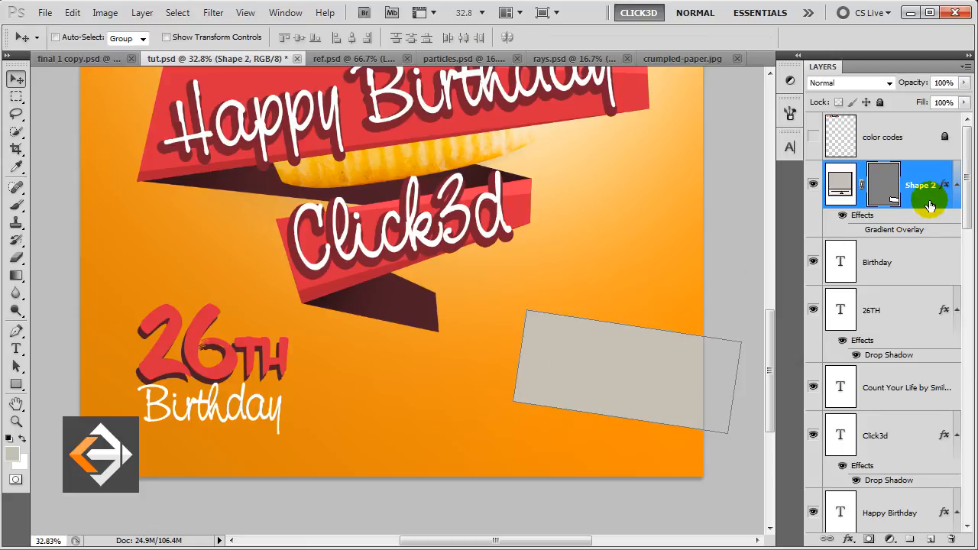
pyautogui.hotkey('ctrl', 'j')
# Move the panel copy beneath the original, rename it 'shadow', and fill it dark grey 323232.
pyautogui.moveTo(928, 206); pyautogui.dragTo(918, 266)
pyautogui.doubleClick(918, 264)
pyautogui.write('shadow')
pyautogui.click(919, 266)
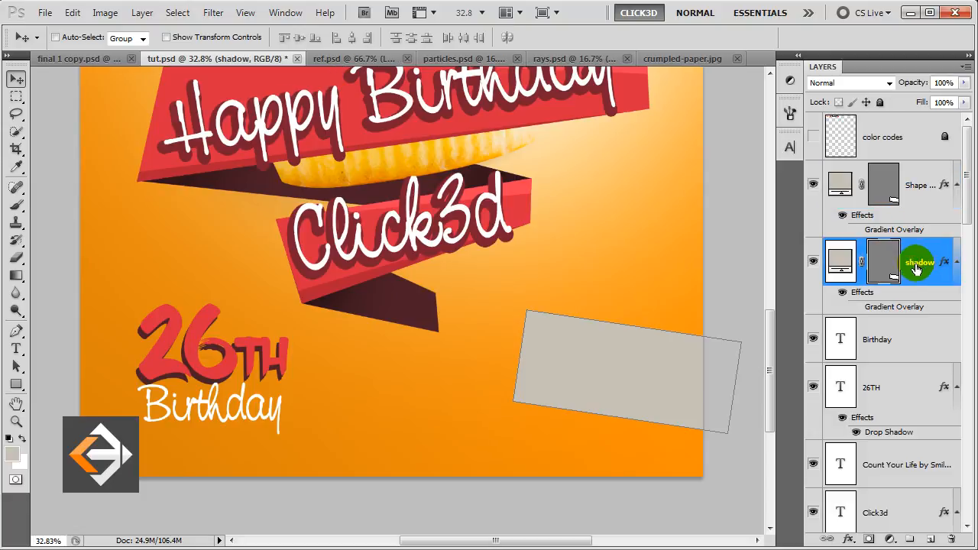
pyautogui.doubleClick(841, 260)
pyautogui.moveTo(413, 337); pyautogui.dragTo(316, 349)
pyautogui.click(736, 171)
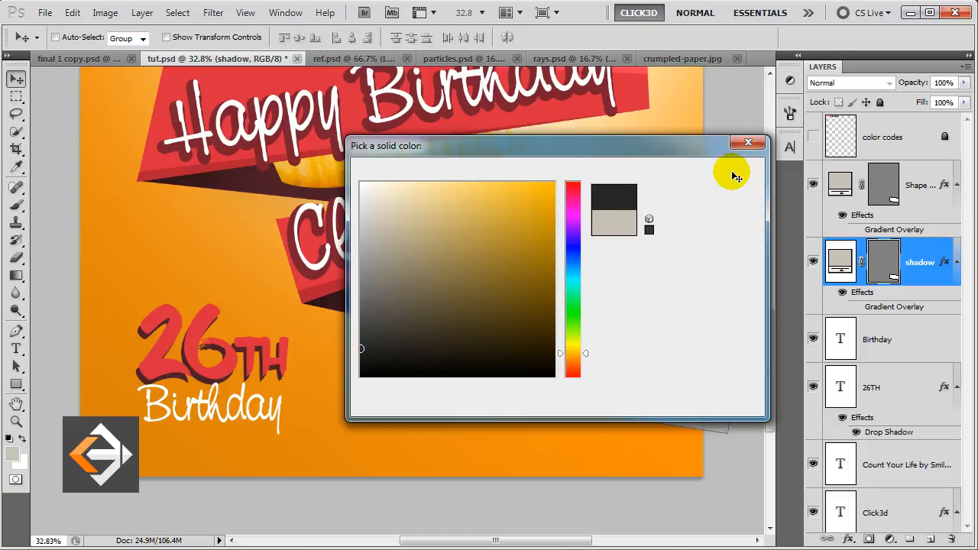
# Pull the shadow shape's left edge down below the panel.
pyautogui.click(15, 331)
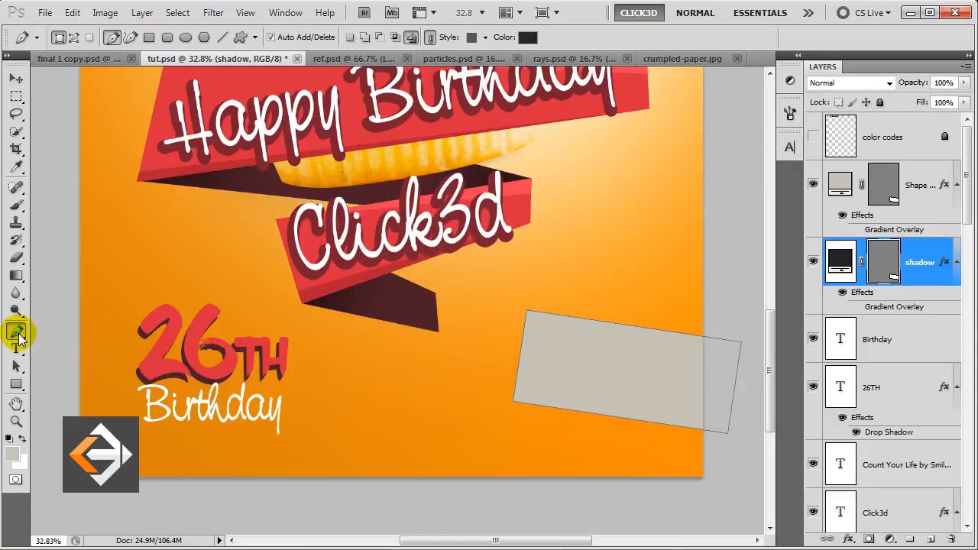
pyautogui.moveTo(522, 361); pyautogui.dragTo(527, 388)
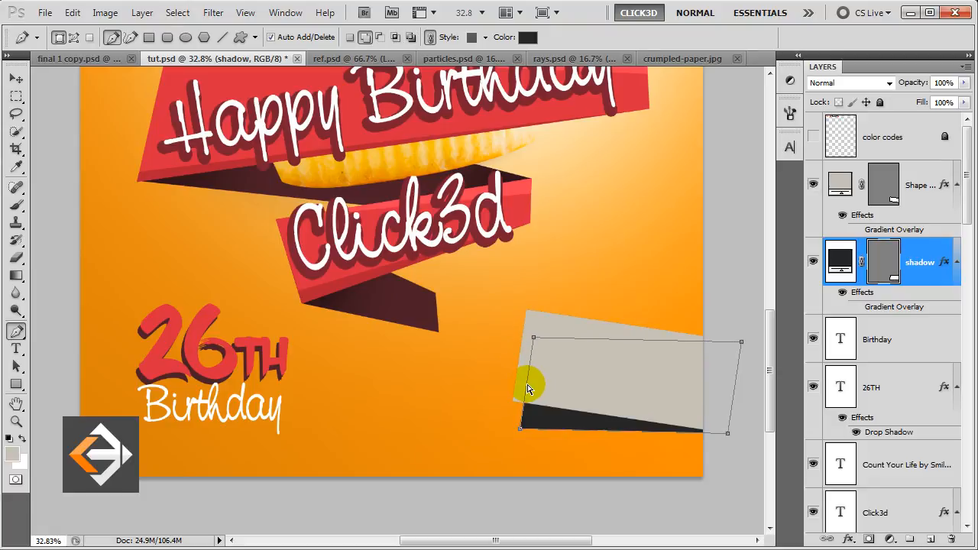
pyautogui.press('Return')
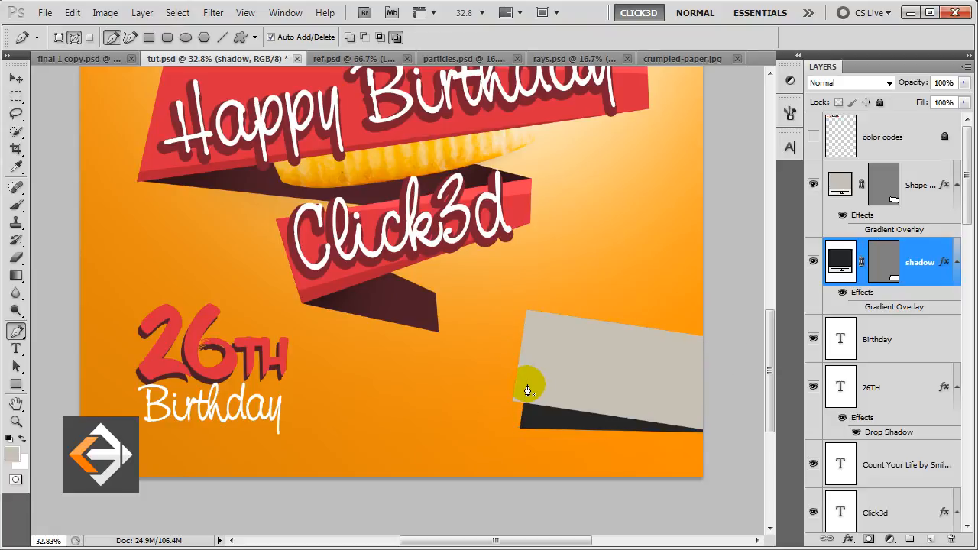
pyautogui.press('v')
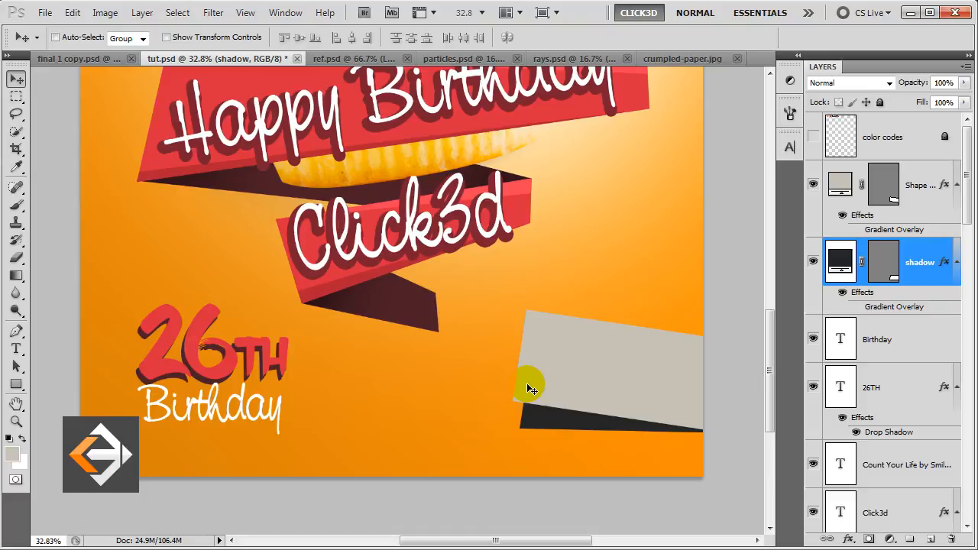
# Bring the crumpled paper image into the poster above the grey panel as a layer named 'paper'.
pyautogui.click(676, 58)
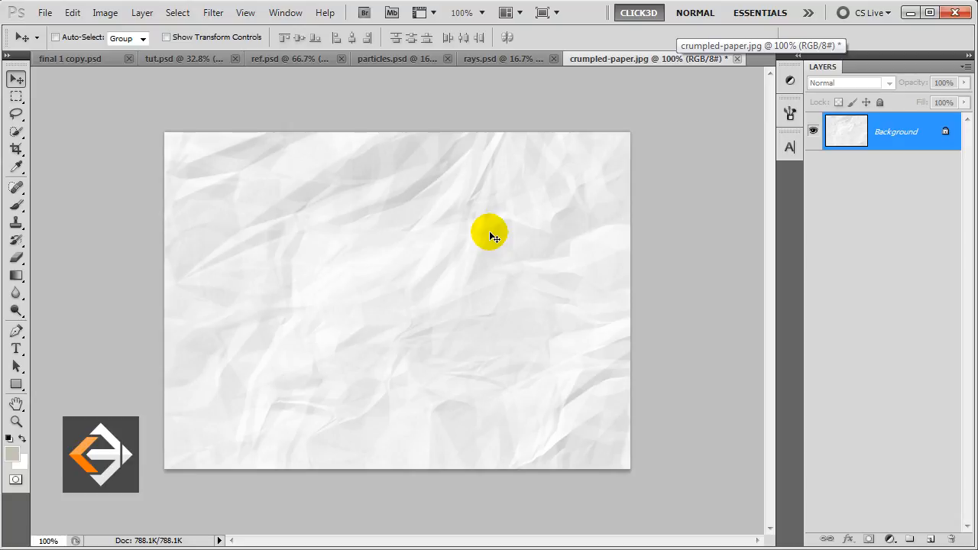
pyautogui.click(185, 59)
pyautogui.moveTo(185, 59); pyautogui.dragTo(528, 383)
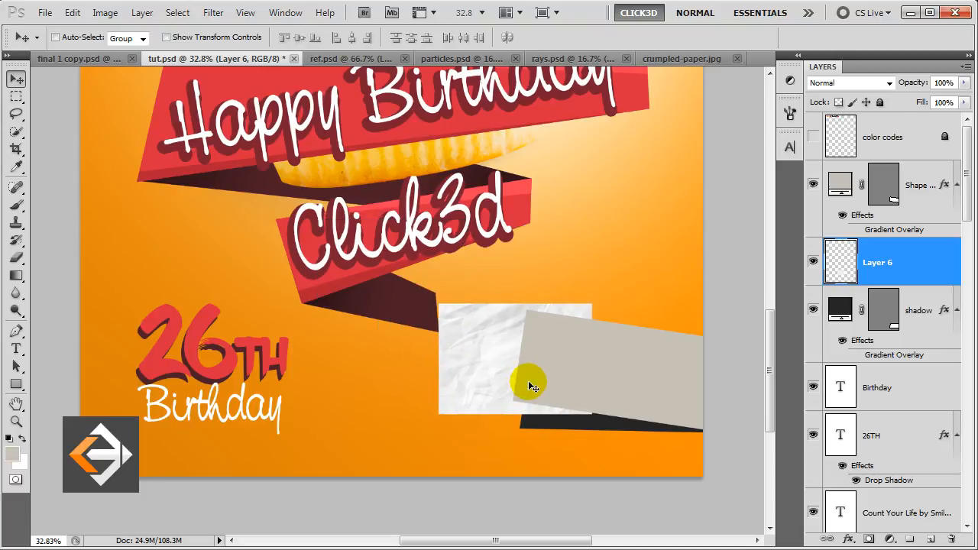
pyautogui.moveTo(908, 271); pyautogui.dragTo(905, 187)
pyautogui.doubleClick(879, 184)
pyautogui.write('paper')
pyautogui.press('Return')
# Widen, tilt and position the paper texture to cover the grey panel.
pyautogui.moveTo(535, 357); pyautogui.dragTo(588, 363)
pyautogui.hotkey('ctrl', 't')
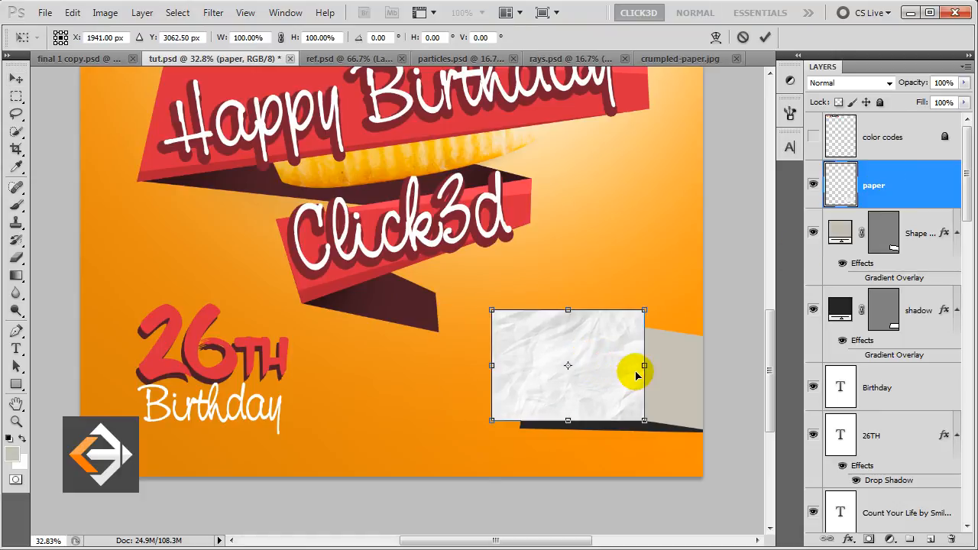
pyautogui.moveTo(645, 310); pyautogui.dragTo(706, 303)
pyautogui.moveTo(723, 402); pyautogui.dragTo(726, 422)
pyautogui.moveTo(655, 382); pyautogui.dragTo(678, 391)
pyautogui.press('Return')
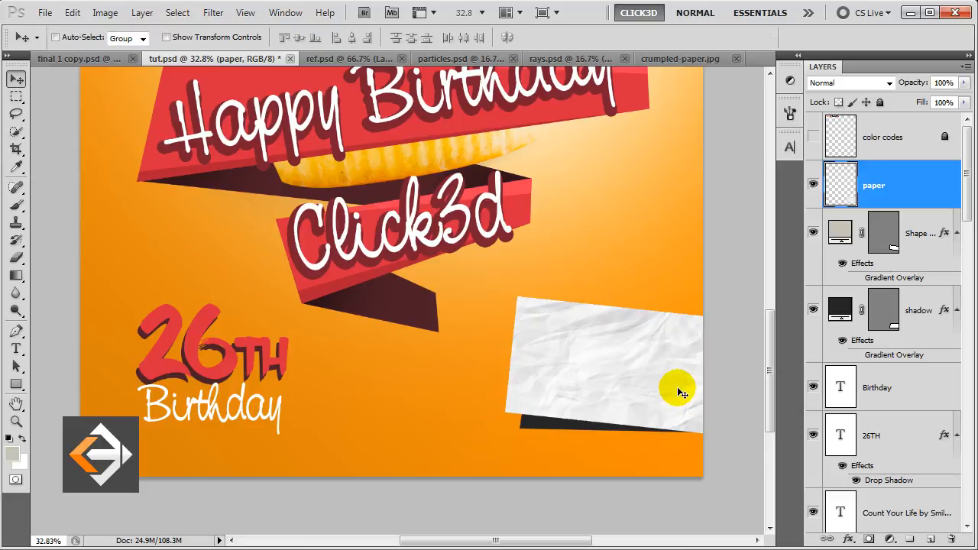
# Mask the paper layer to the panel's shape and set its opacity to 71%.
pyautogui.keyDown('ctrl'); pyautogui.click(881, 244); pyautogui.keyUp('ctrl')
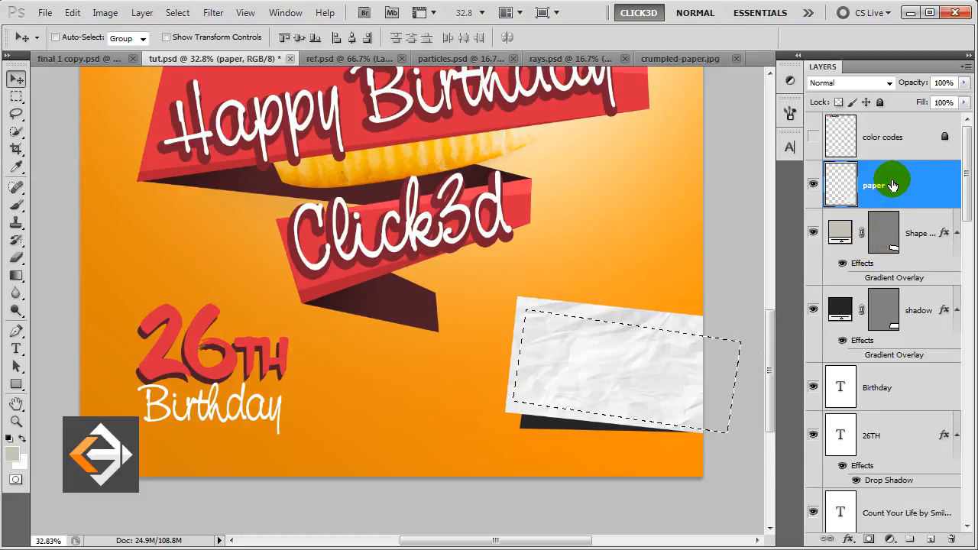
pyautogui.click(870, 539)
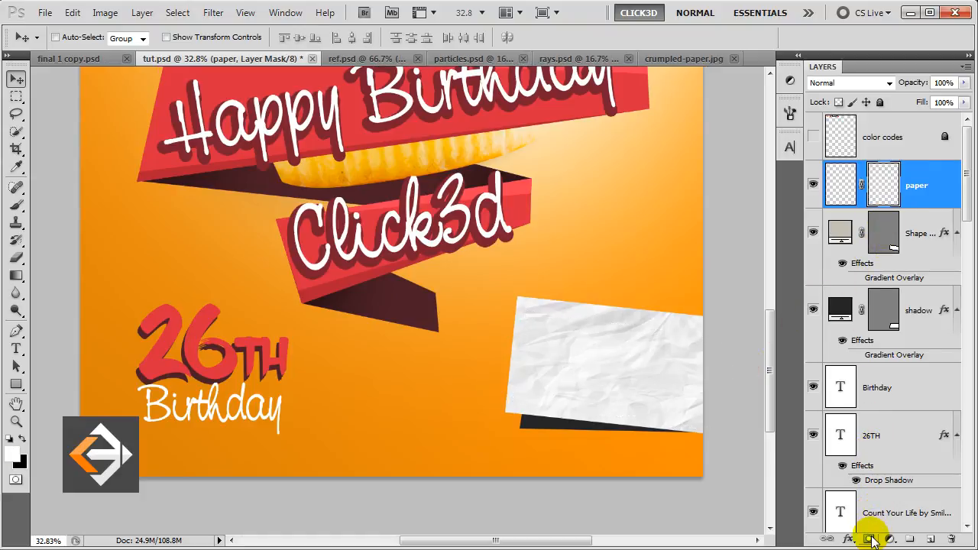
pyautogui.click(943, 191)
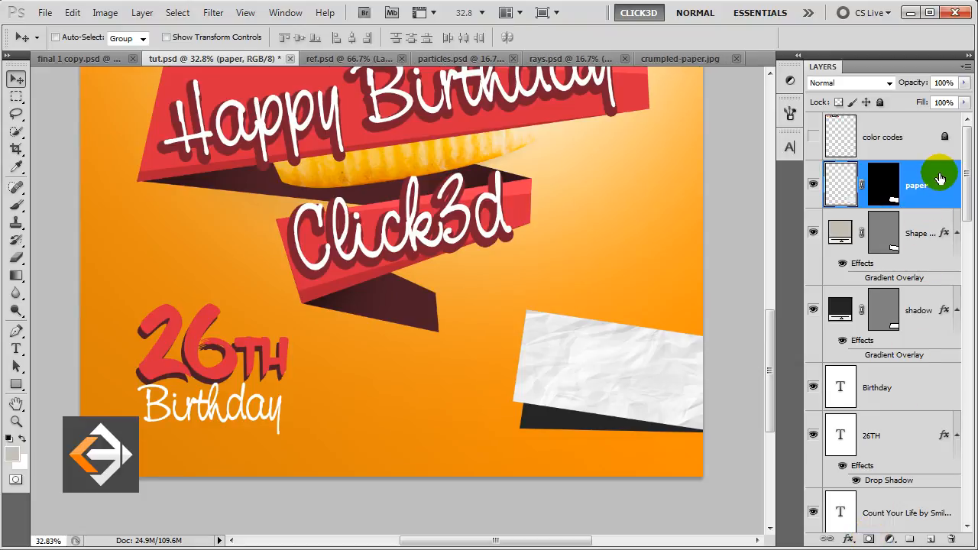
pyautogui.click(963, 83)
pyautogui.moveTo(954, 97); pyautogui.dragTo(944, 97)
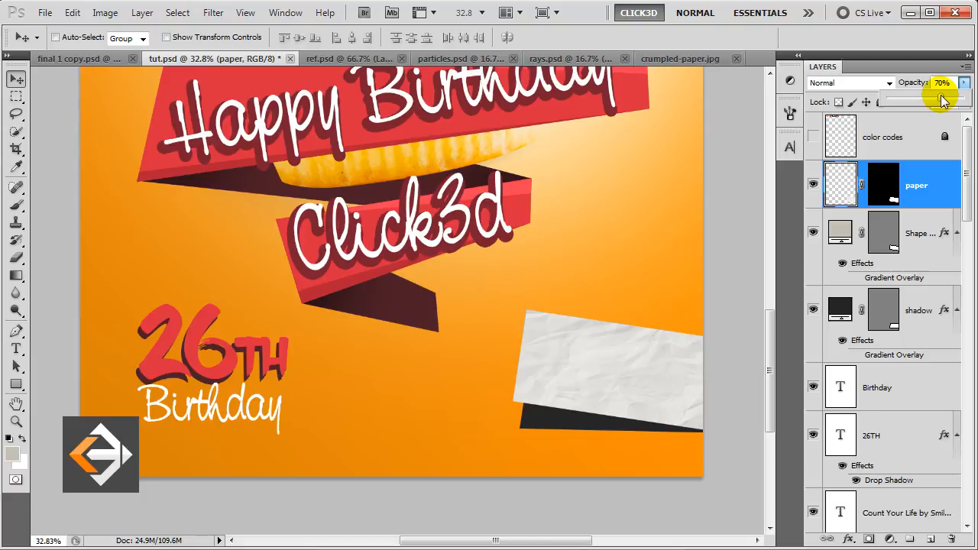
pyautogui.click(936, 181)
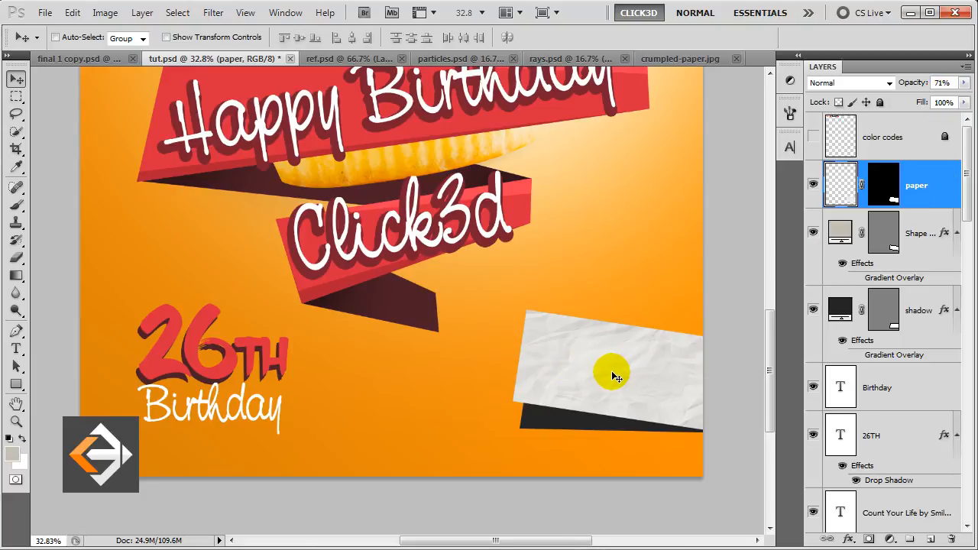
pyautogui.click(17, 349)
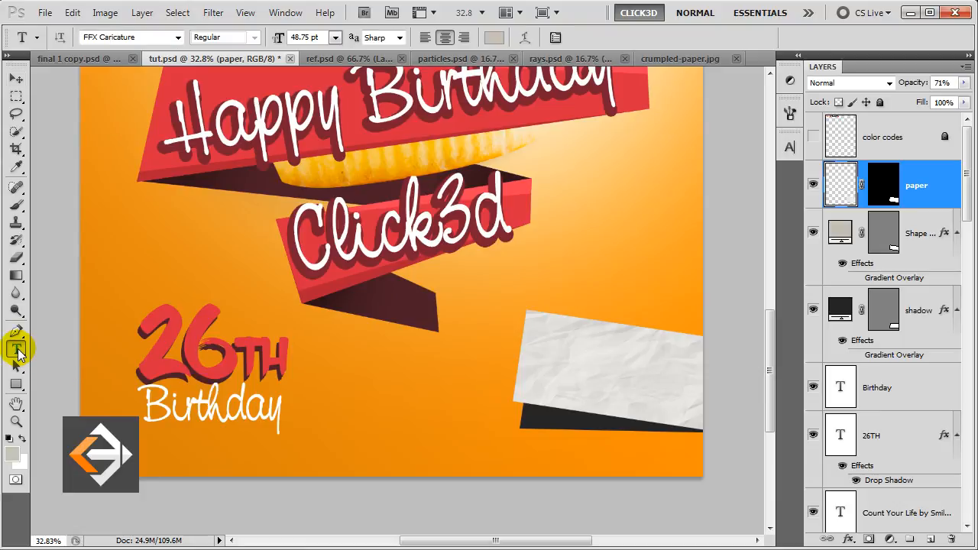
# Start a text line on the crumpled paper and set the text colour to dark green.
pyautogui.click(578, 366)
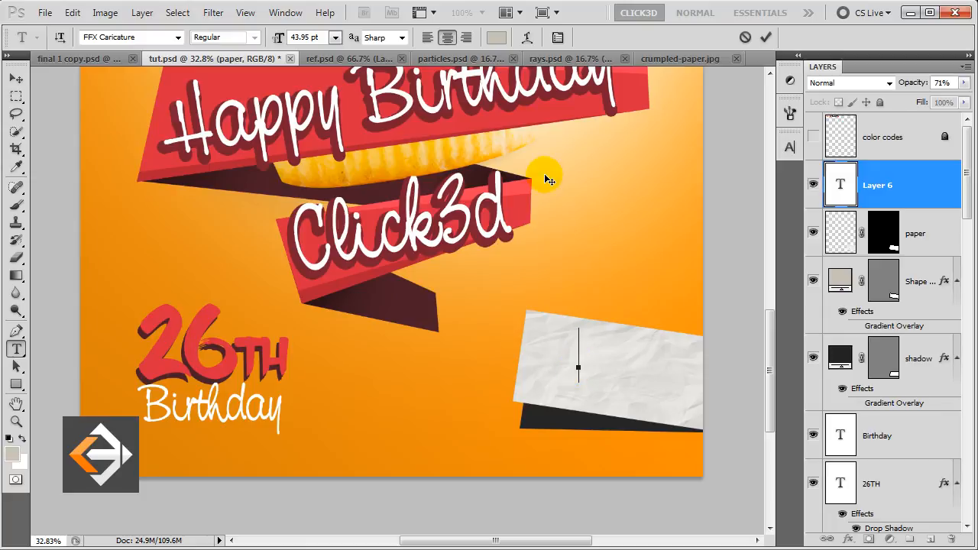
pyautogui.click(495, 38)
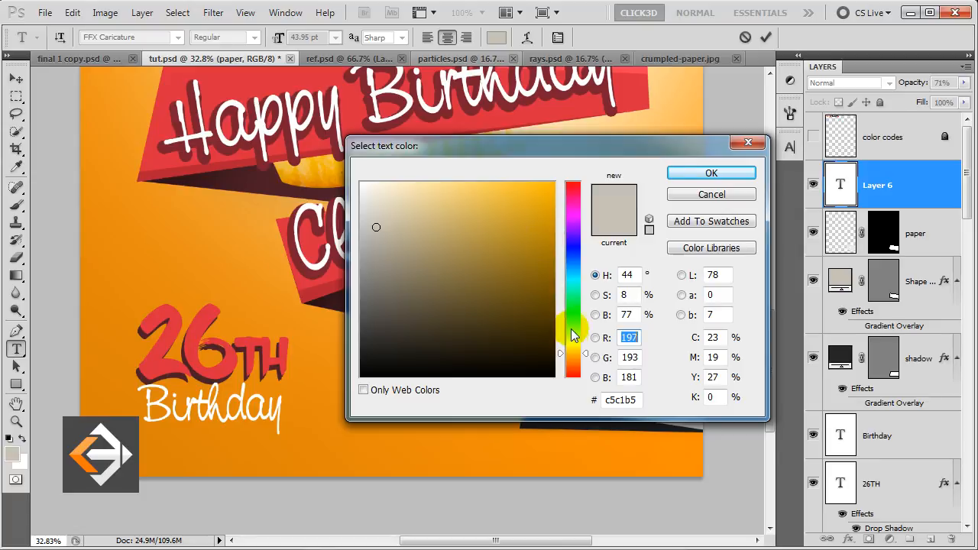
pyautogui.moveTo(576, 336); pyautogui.dragTo(574, 328)
pyautogui.moveTo(526, 271)
pyautogui.mouseDown()
pyautogui.moveTo(543, 270)
pyautogui.moveTo(547, 285)
pyautogui.moveTo(528, 310)
pyautogui.mouseUp()
pyautogui.click(709, 175)
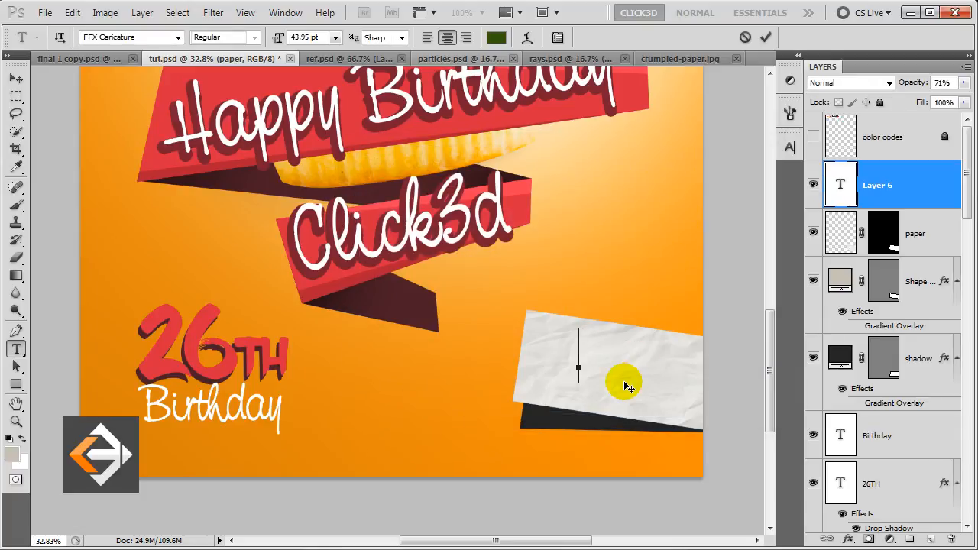
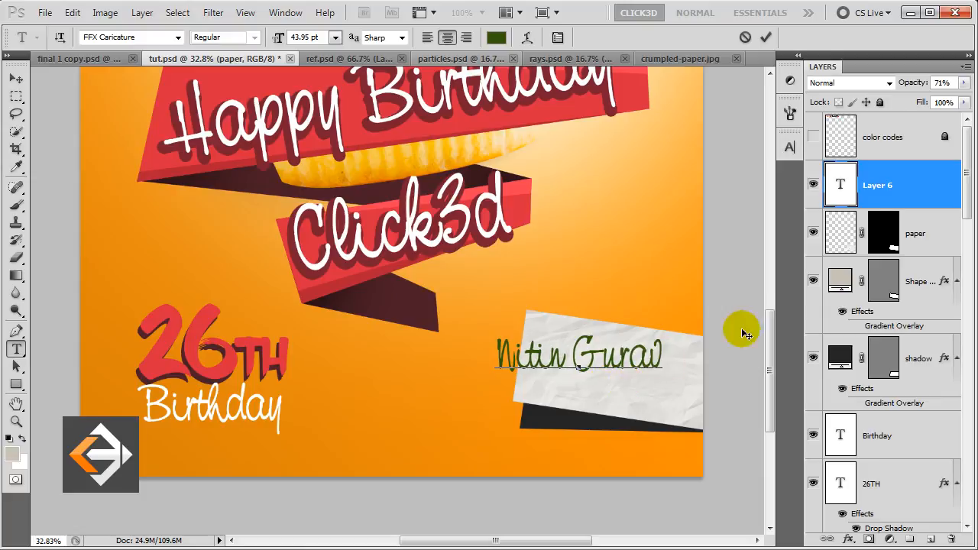
# Type the sender's name, move it onto the paper, and tilt it about 9 degrees, shrinking it slightly.
pyautogui.click(914, 191)
pyautogui.press('v')
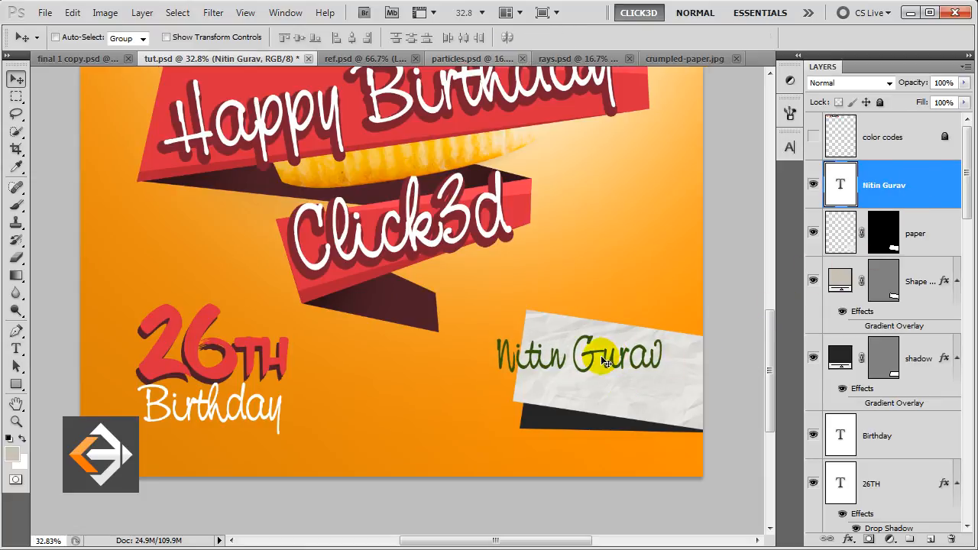
pyautogui.moveTo(604, 362); pyautogui.dragTo(638, 376)
pyautogui.hotkey('ctrl', 't')
pyautogui.moveTo(544, 434); pyautogui.dragTo(528, 423)
pyautogui.moveTo(538, 333); pyautogui.dragTo(585, 370)
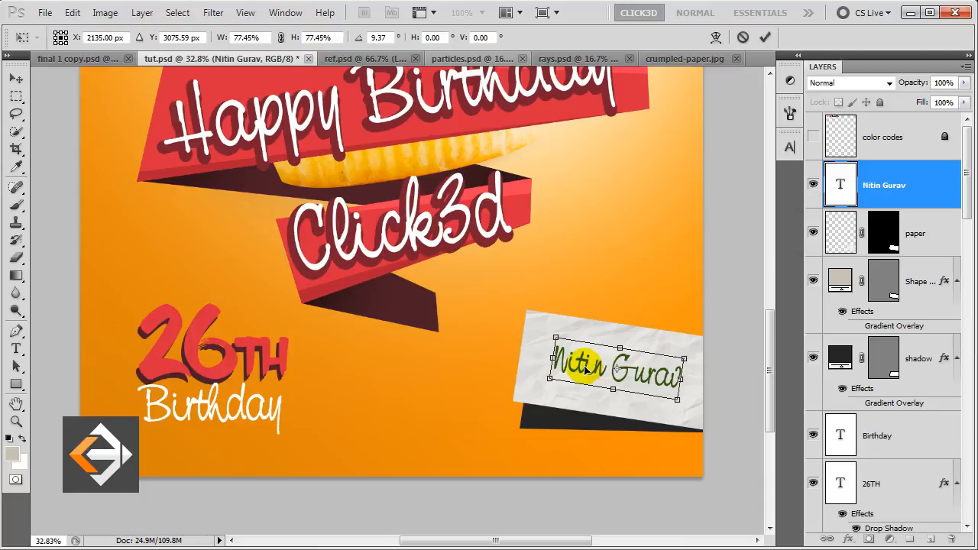
pyautogui.press('Return')
# Duplicate the name text below the original and shrink the copy to about 64%.
pyautogui.moveTo(587, 369); pyautogui.dragTo(586, 398)
pyautogui.hotkey('ctrl', 't')
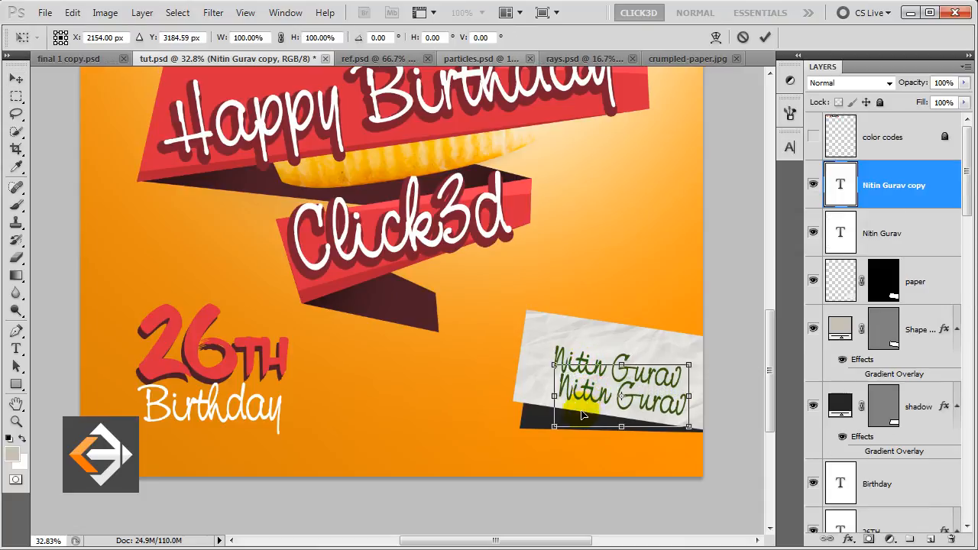
pyautogui.moveTo(554, 427); pyautogui.dragTo(607, 413)
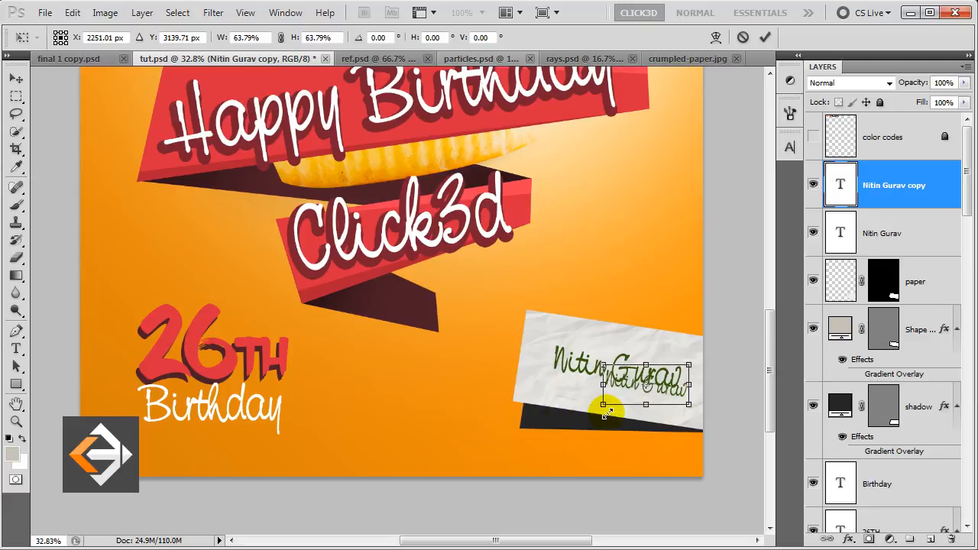
pyautogui.moveTo(668, 388); pyautogui.dragTo(667, 397)
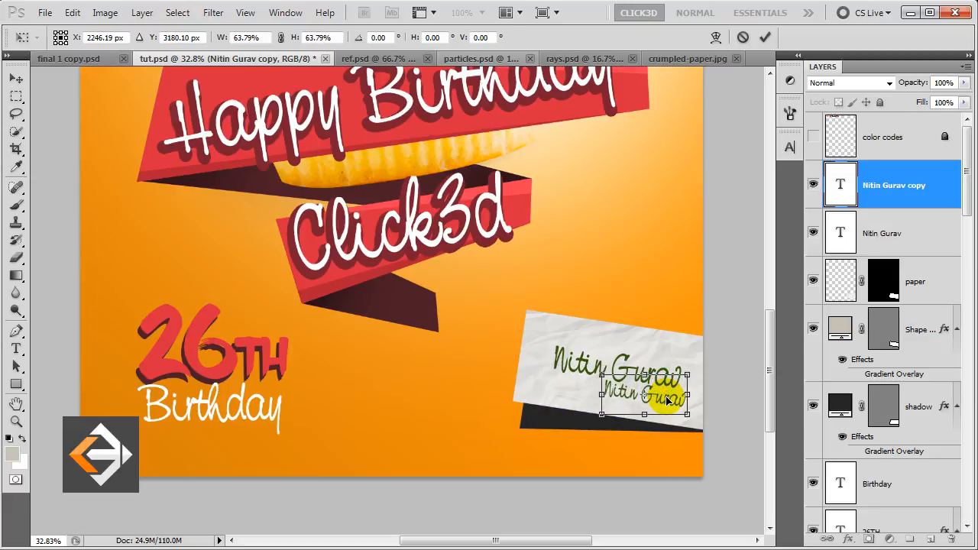
pyautogui.press('Return')
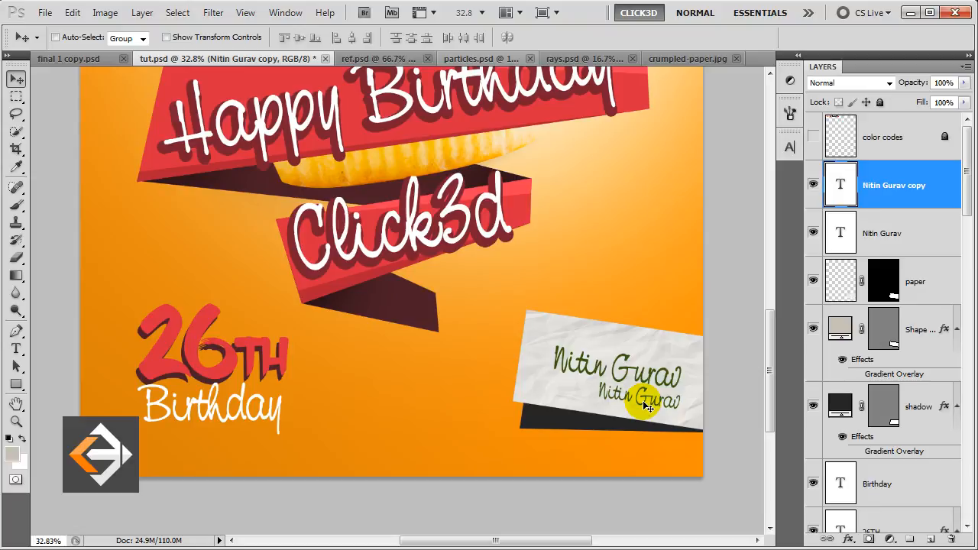
# Set the text colour to a fully saturated bright red.
pyautogui.press('t')
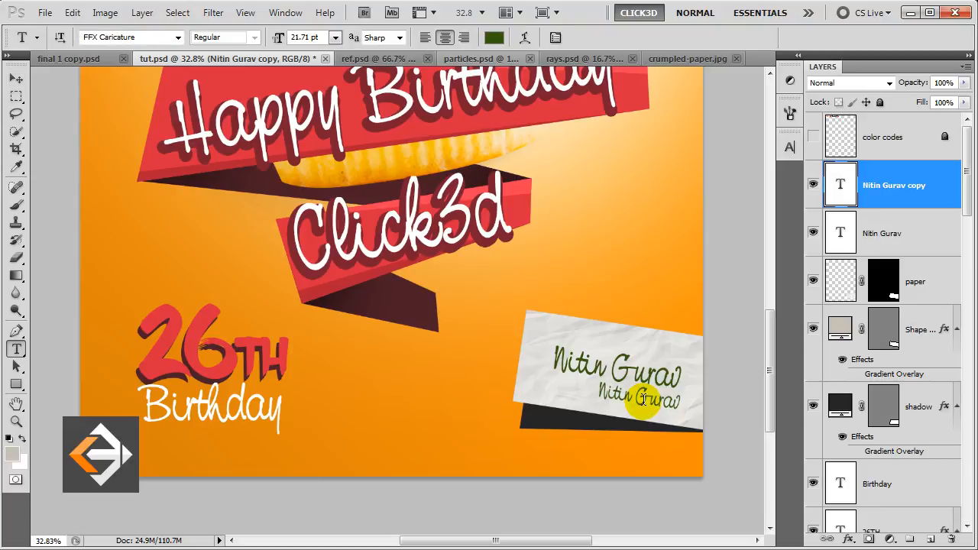
pyautogui.click(494, 38)
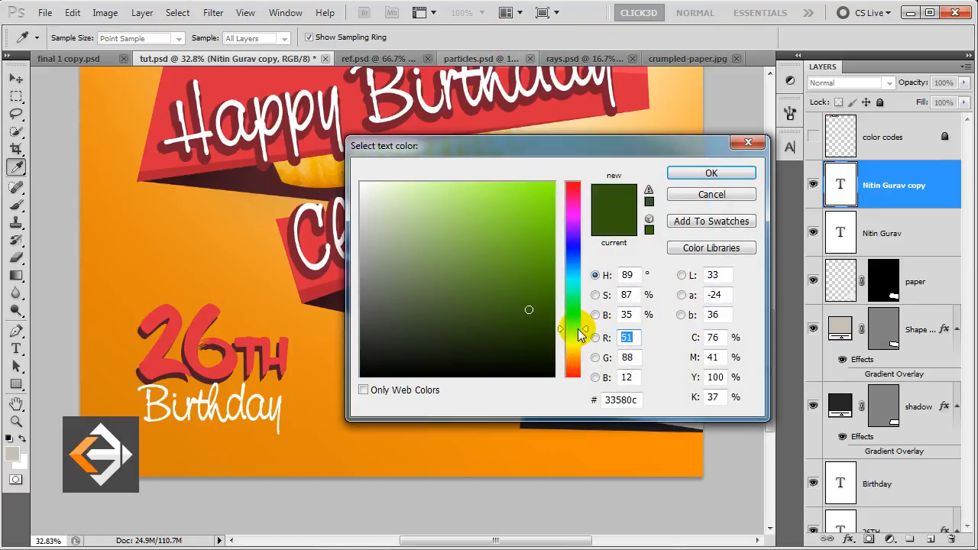
pyautogui.click(571, 193)
pyautogui.moveTo(567, 218); pyautogui.dragTo(579, 166)
pyautogui.click(688, 174)
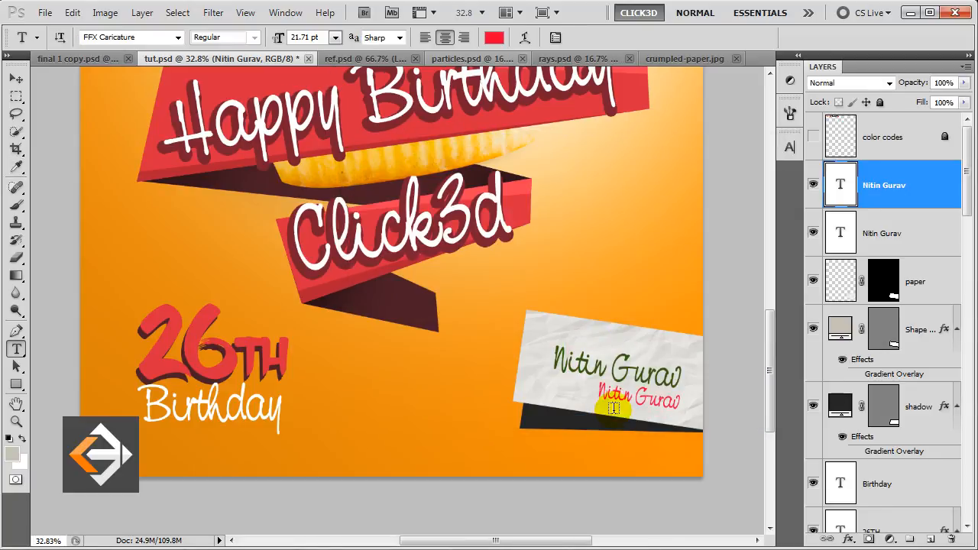
# Replace the small copy's text with 'Your best friend' and nudge it up and right.
pyautogui.tripleClick(617, 397)
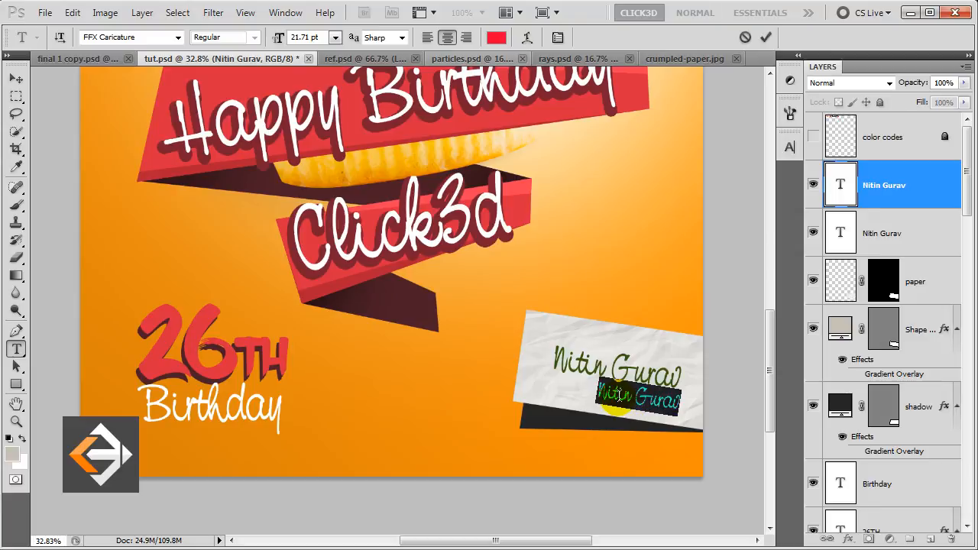
pyautogui.write('N')
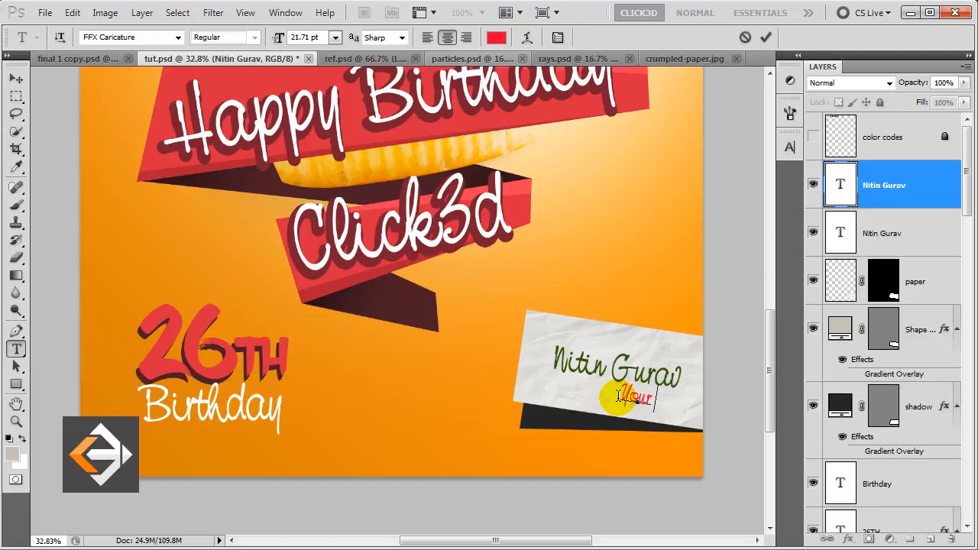
pyautogui.write('our best')
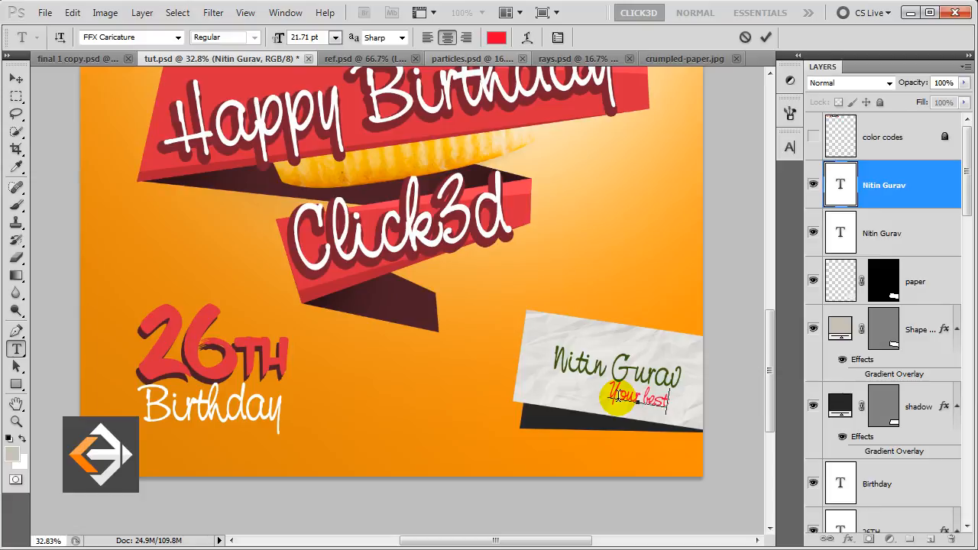
pyautogui.write(' friend')
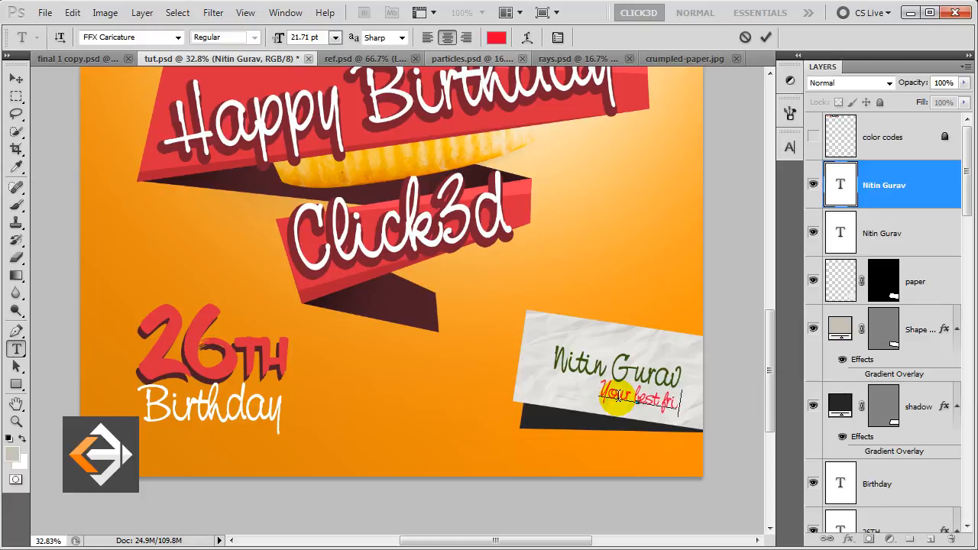
pyautogui.click(929, 191)
pyautogui.press('v')
pyautogui.moveTo(639, 402); pyautogui.dragTo(669, 400)
# Tilt the red line to follow the note, then place a copy at the note's top-left.
pyautogui.hotkey('ctrl', 't')
pyautogui.moveTo(706, 431); pyautogui.dragTo(707, 429)
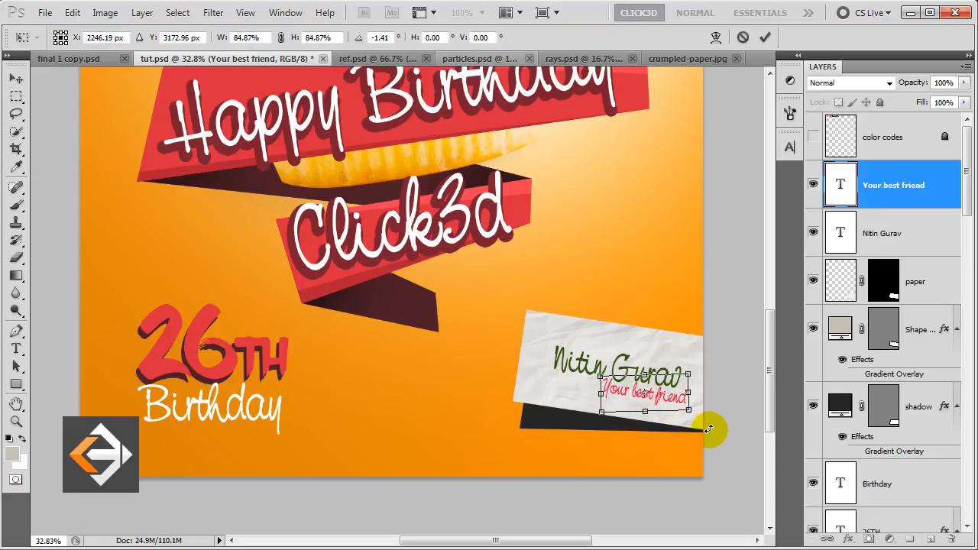
pyautogui.press('Return')
pyautogui.press('Right')
pyautogui.press('Right')
pyautogui.press('Right')
pyautogui.press('Right')
pyautogui.press('Right')
pyautogui.press('Right')
pyautogui.press('Right')
pyautogui.press('Right')
pyautogui.press('Right')
pyautogui.press('Right')
pyautogui.press('Right')
pyautogui.press('Right')
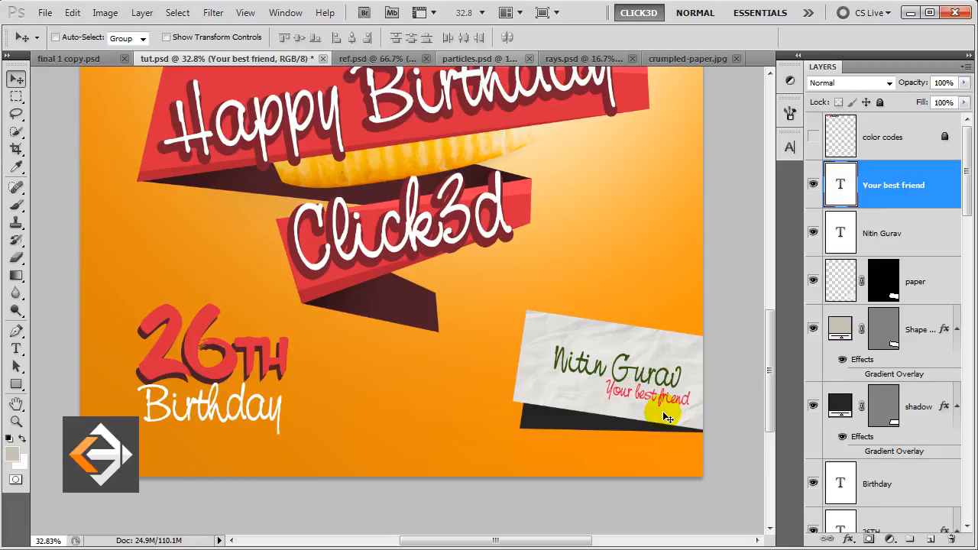
pyautogui.moveTo(659, 410); pyautogui.dragTo(591, 343)
# Shrink the top-left copy to about 80% and retype its text as 'Wishes'.
pyautogui.hotkey('ctrl', 't')
pyautogui.moveTo(619, 310); pyautogui.dragTo(603, 311)
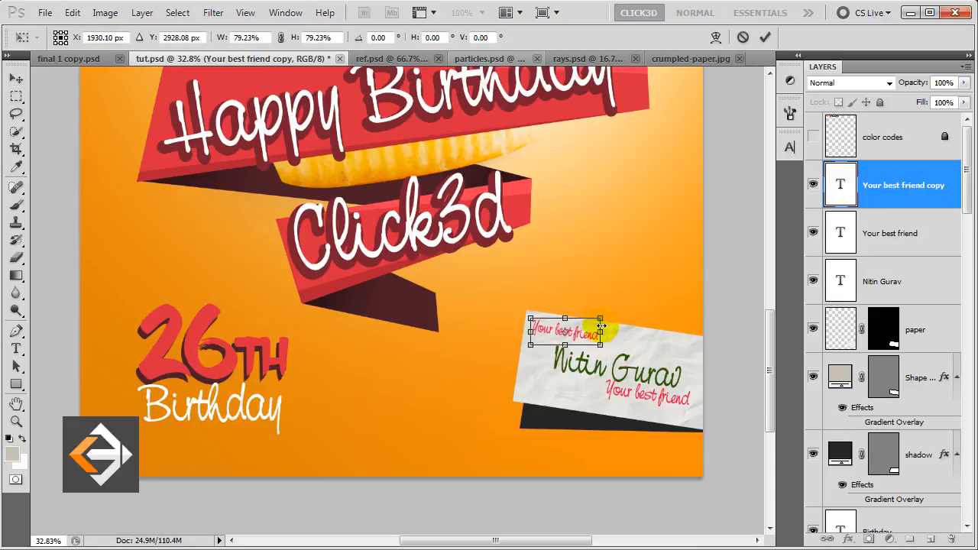
pyautogui.press('Return')
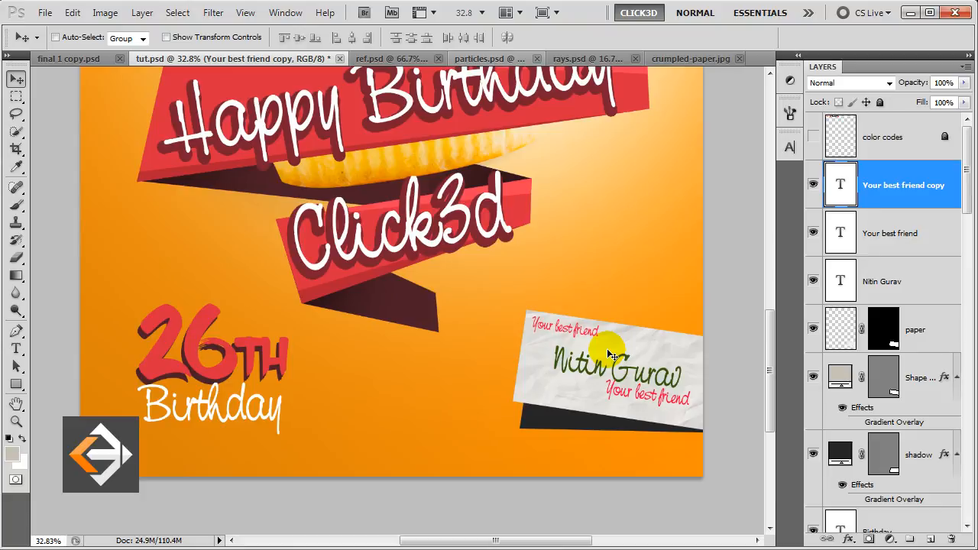
pyautogui.press('t')
pyautogui.tripleClick(578, 329)
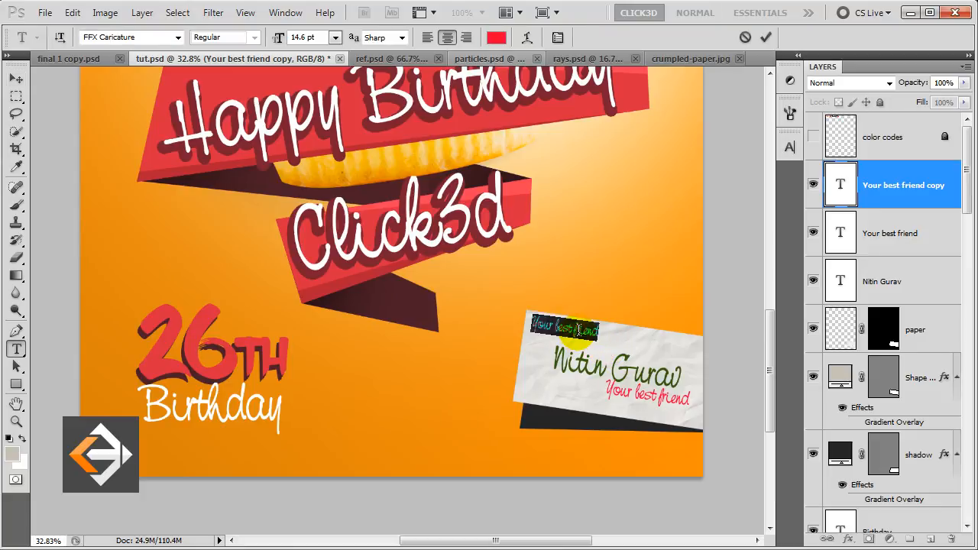
pyautogui.write('Fr')
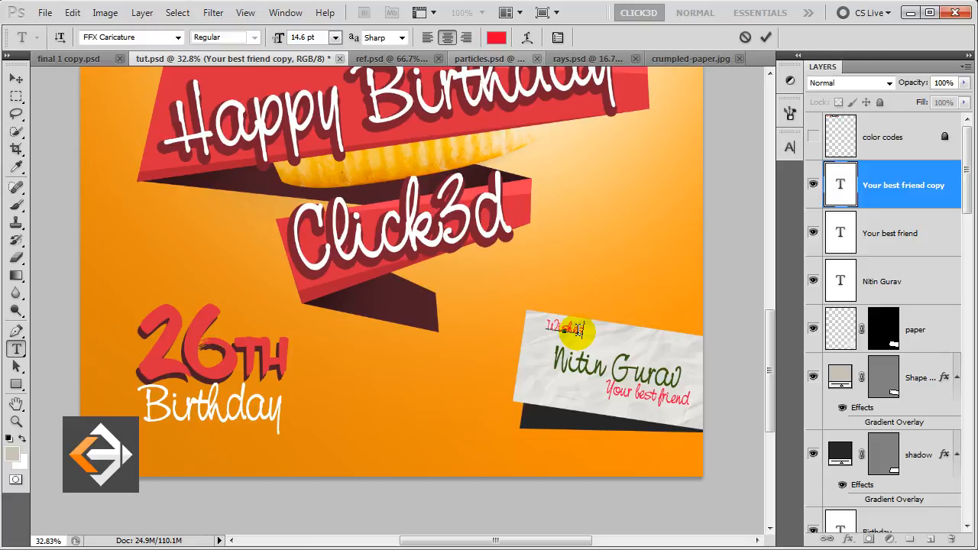
pyautogui.click(833, 186)
pyautogui.press('v')
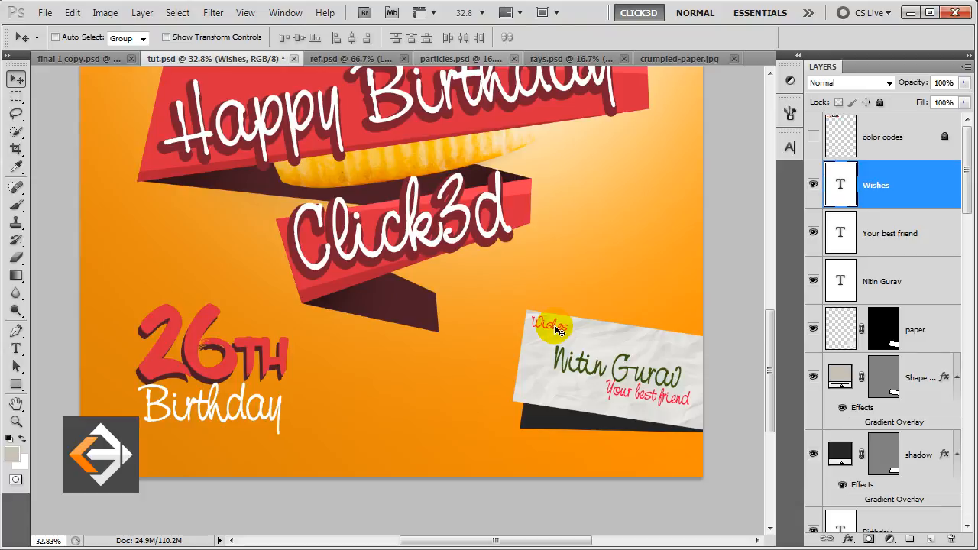
# Make the text black, extend it to 'Wishes from', and shift it slightly right and down.
pyautogui.press('t')
pyautogui.click(497, 37)
pyautogui.moveTo(427, 281); pyautogui.dragTo(357, 386)
pyautogui.click(677, 173)
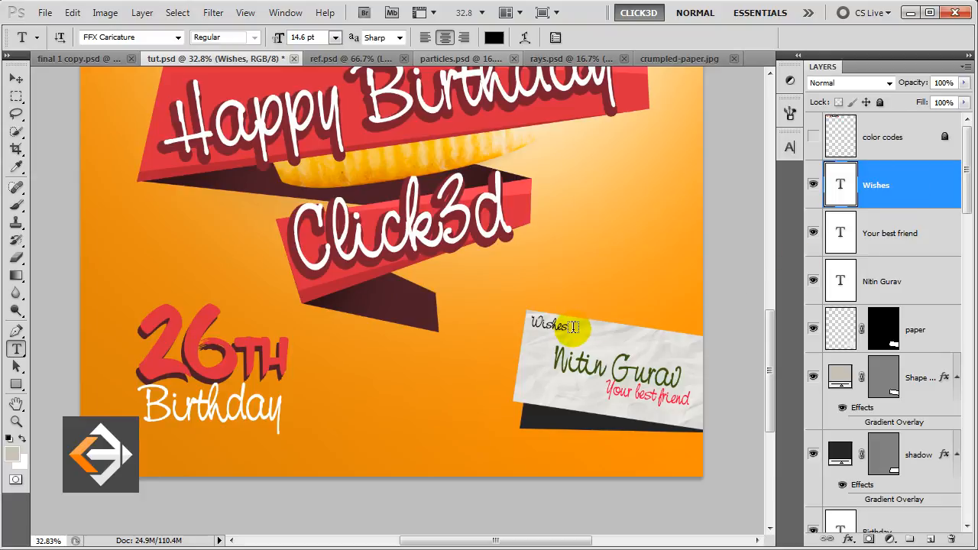
pyautogui.doubleClick(574, 327)
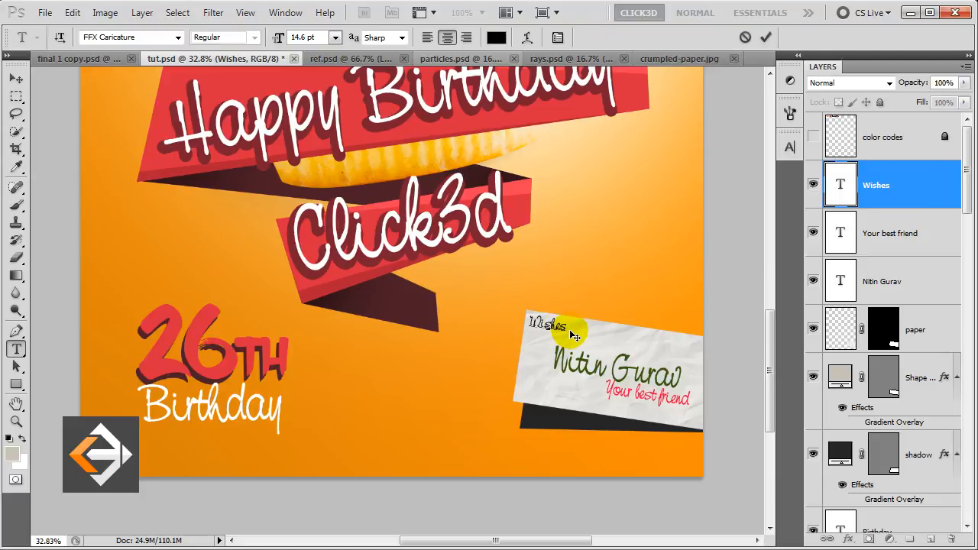
pyautogui.write('from')
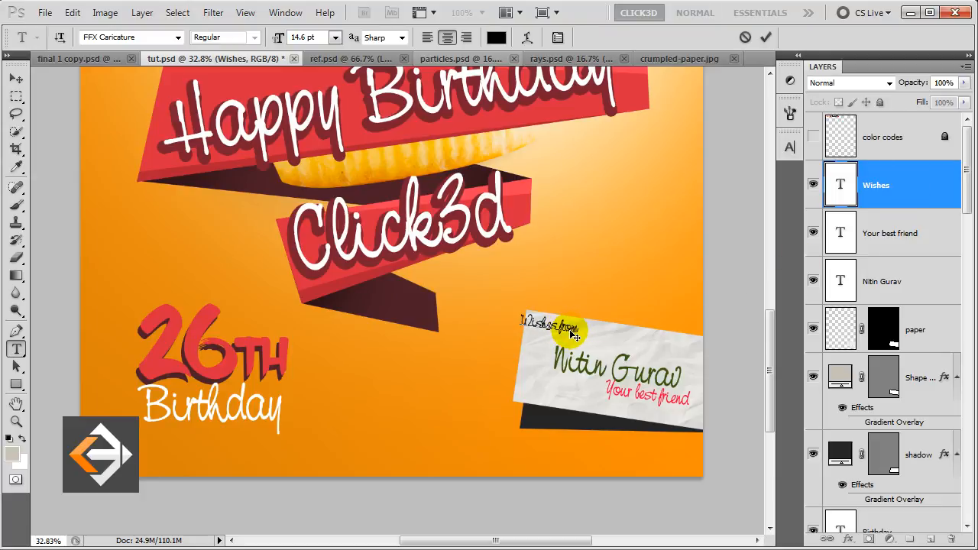
pyautogui.click(896, 191)
pyautogui.press('v')
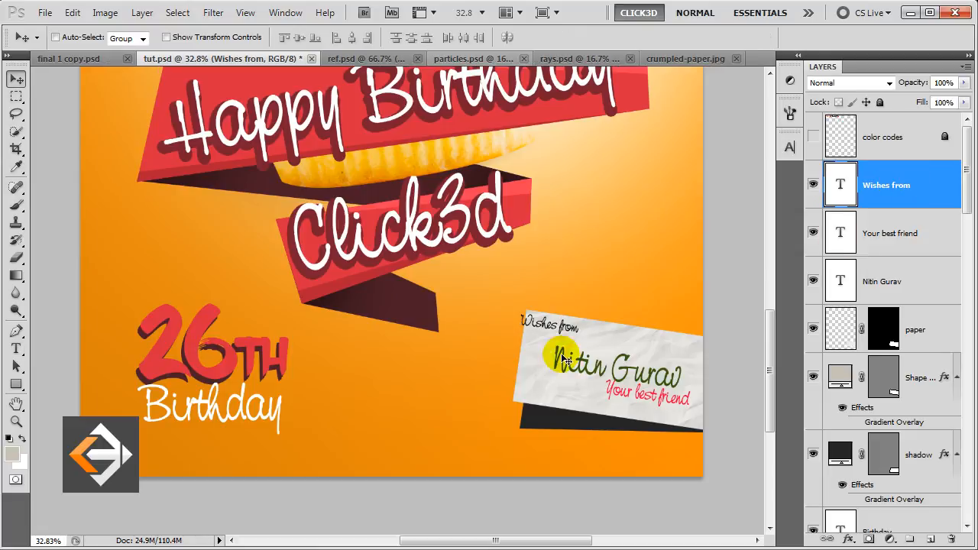
pyautogui.moveTo(556, 330); pyautogui.dragTo(565, 334)
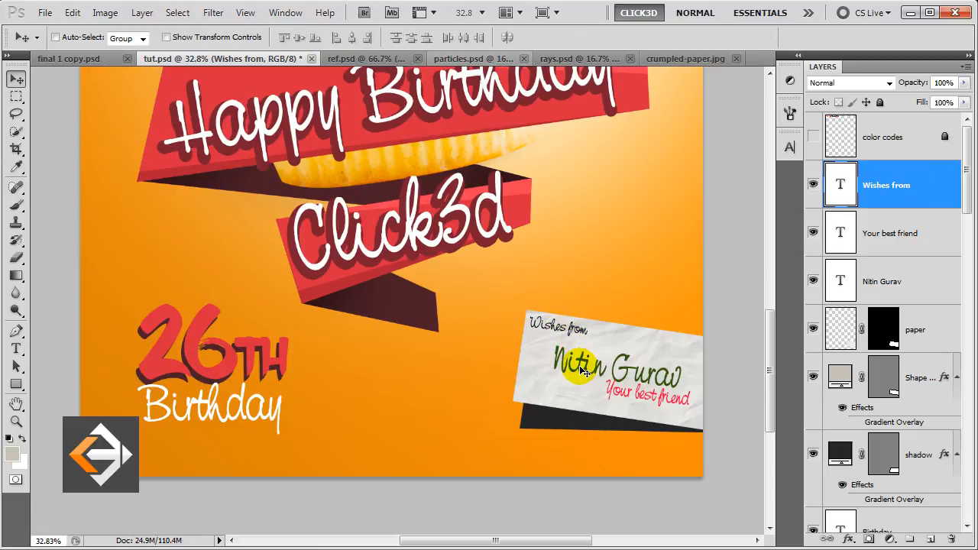
# Nudge the large green name layer up slightly, then reselect the Wishes from layer.
pyautogui.click(886, 283)
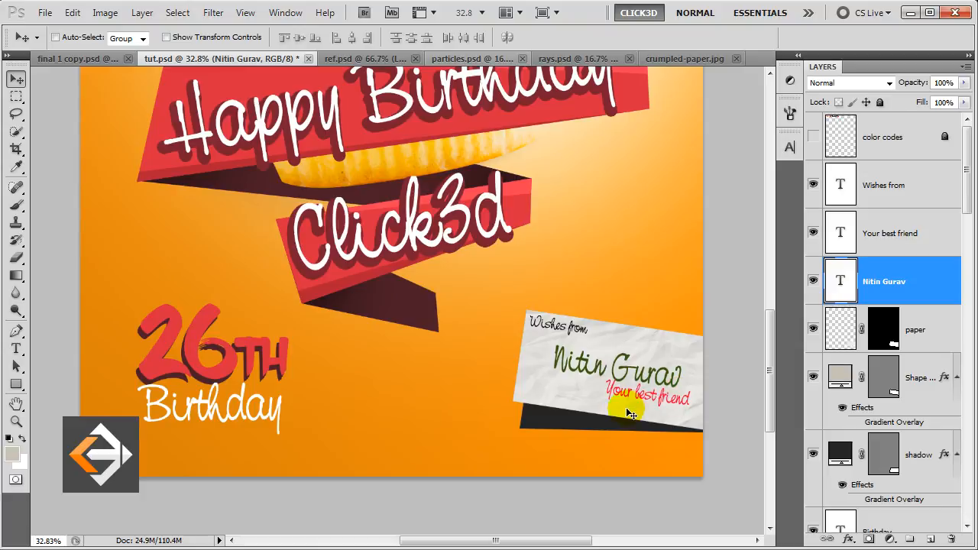
pyautogui.press('Up')
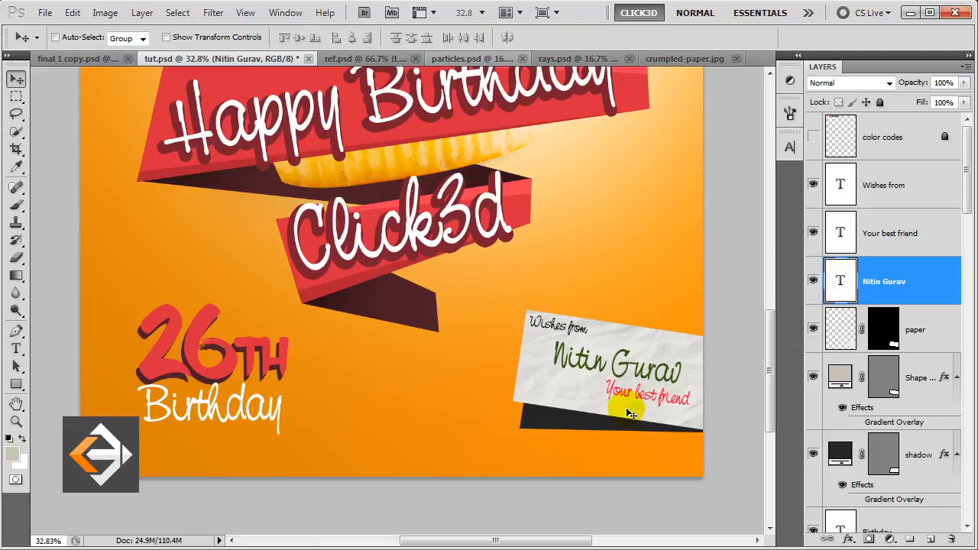
pyautogui.click(927, 191)
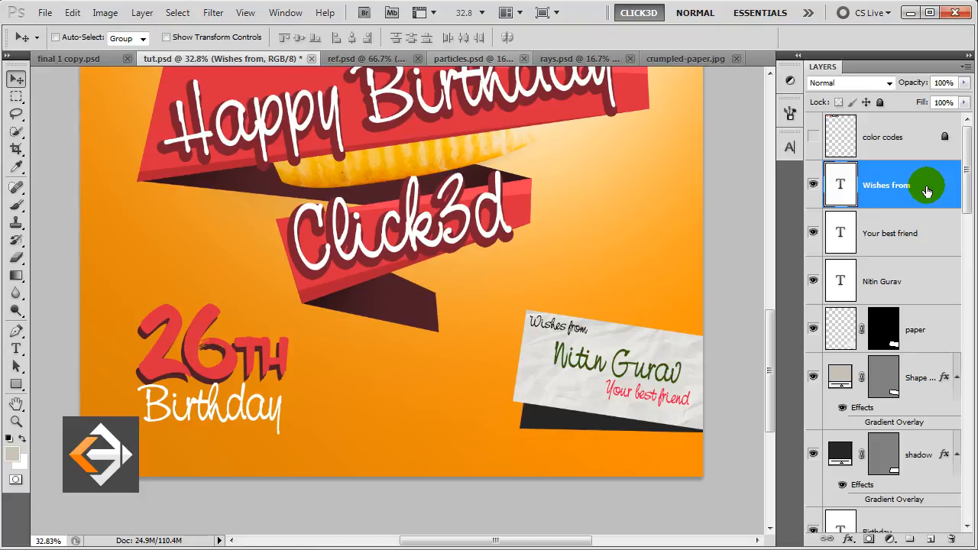
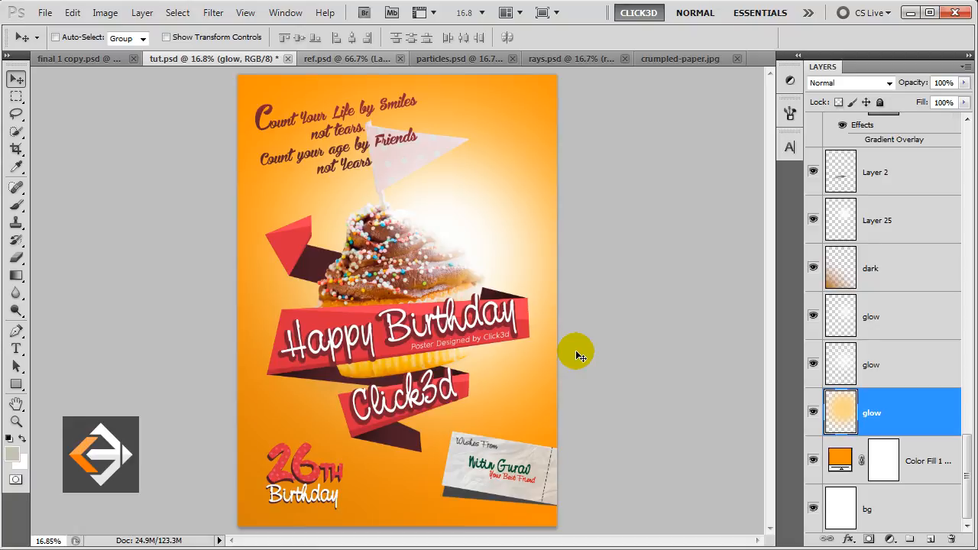
# Copy the rays layer from rays.psd into the poster and set its opacity to 40%.
pyautogui.click(565, 60)
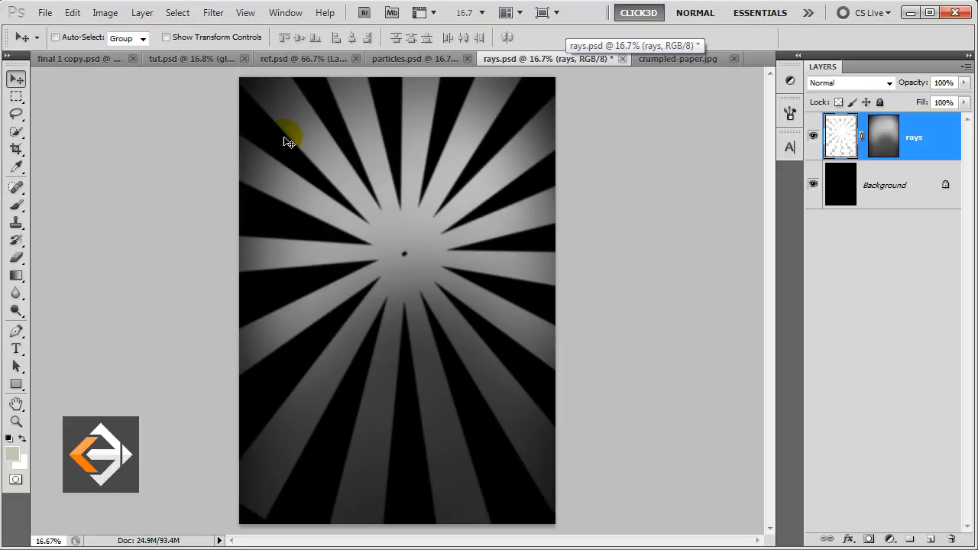
pyautogui.moveTo(285, 137); pyautogui.dragTo(441, 232)
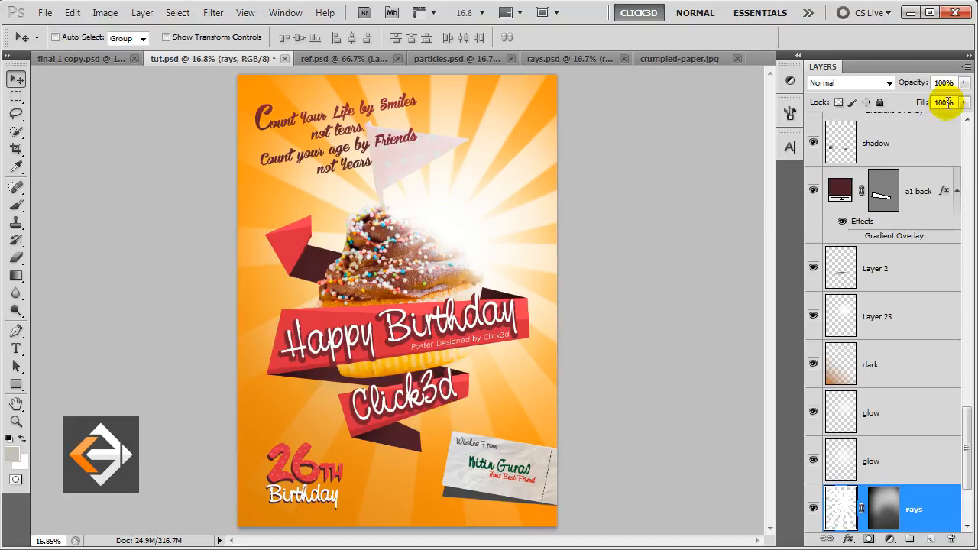
pyautogui.click(927, 85)
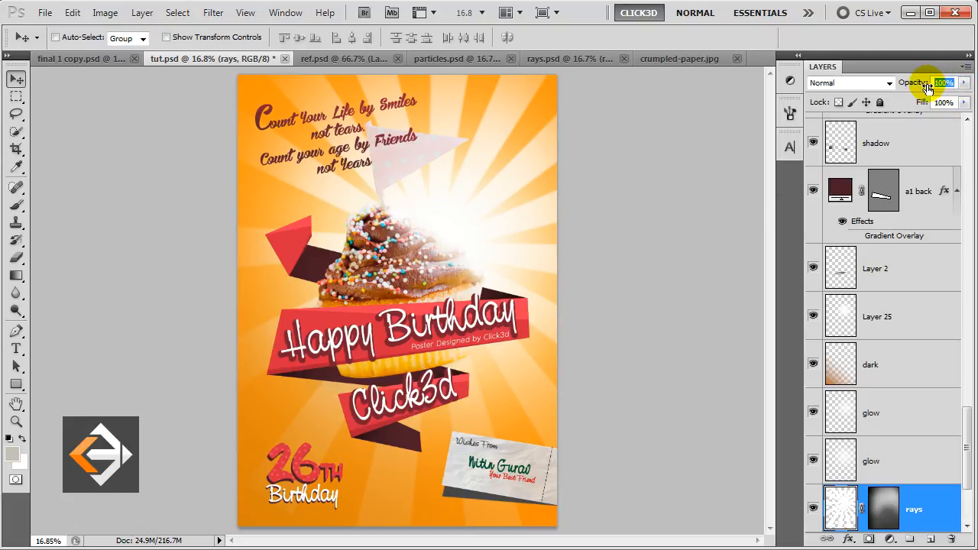
pyautogui.write('40')
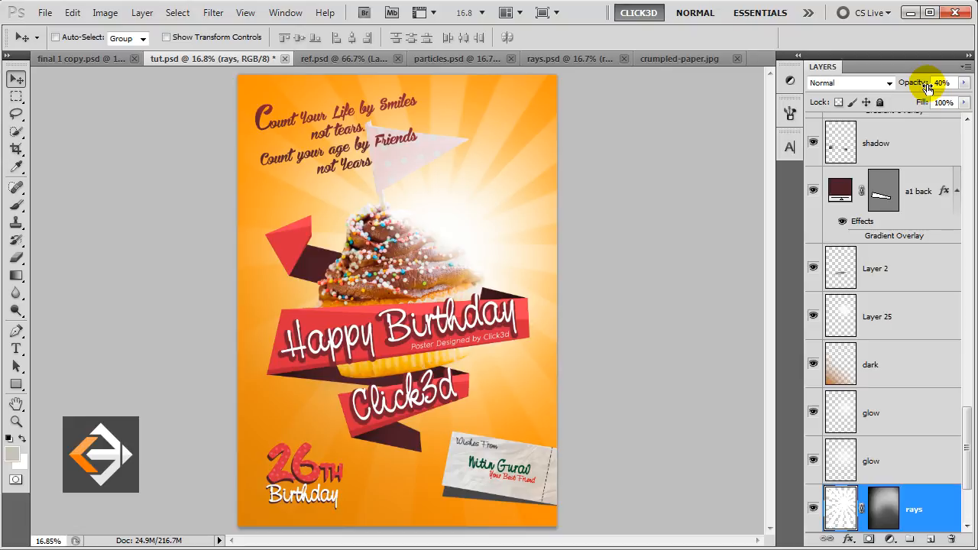
pyautogui.click(939, 501)
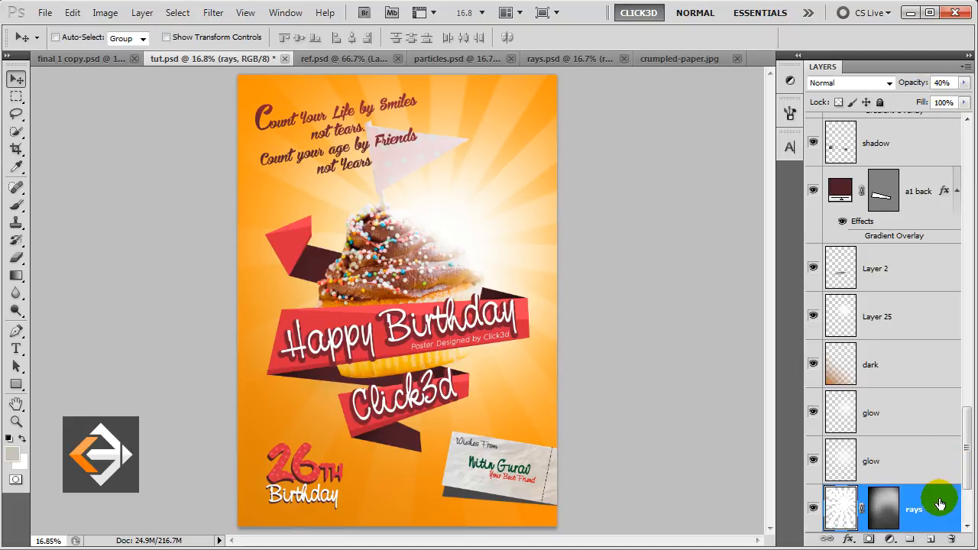
# Nudge the sunburst rays slightly left into position and adjust the layer's place in the stack.
pyautogui.moveTo(456, 228); pyautogui.dragTo(445, 232)
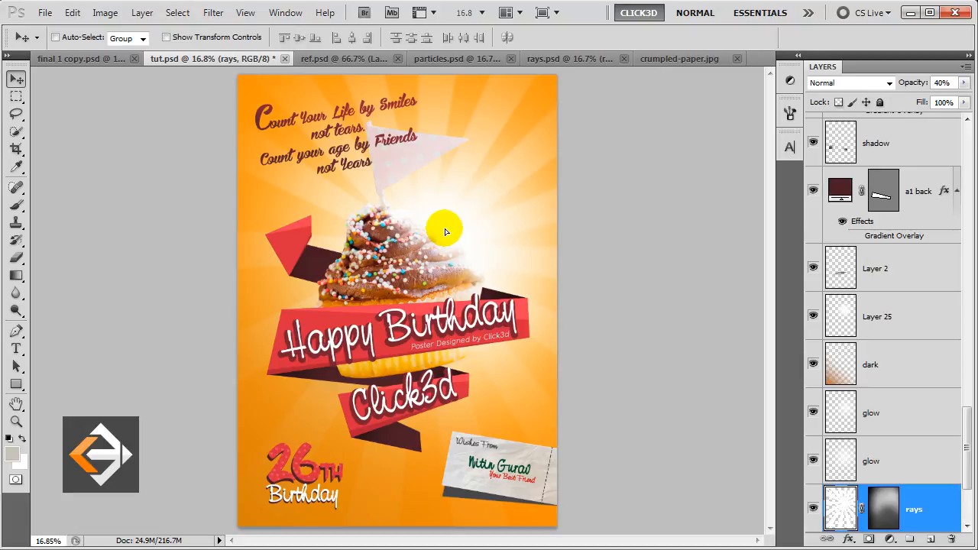
pyautogui.moveTo(448, 234); pyautogui.dragTo(440, 235)
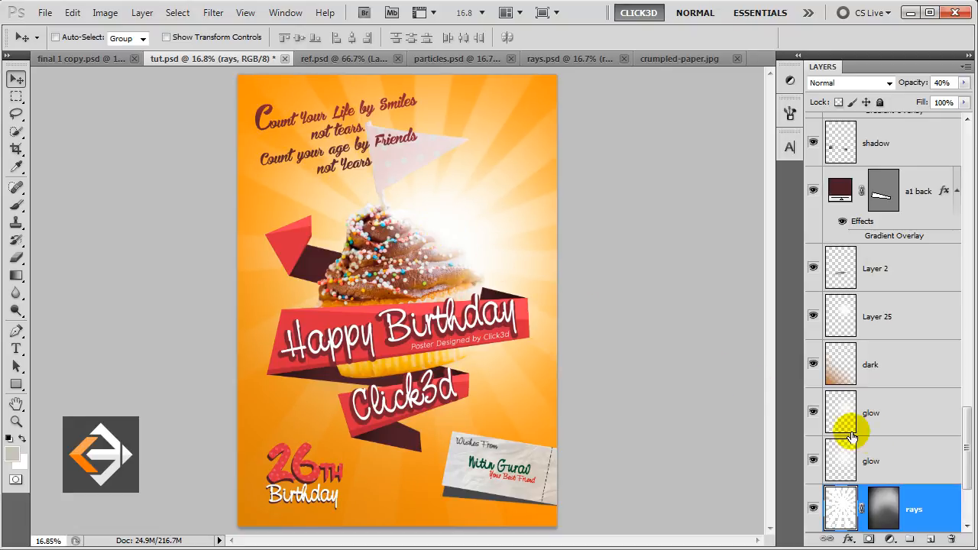
pyautogui.moveTo(963, 448); pyautogui.dragTo(966, 167)
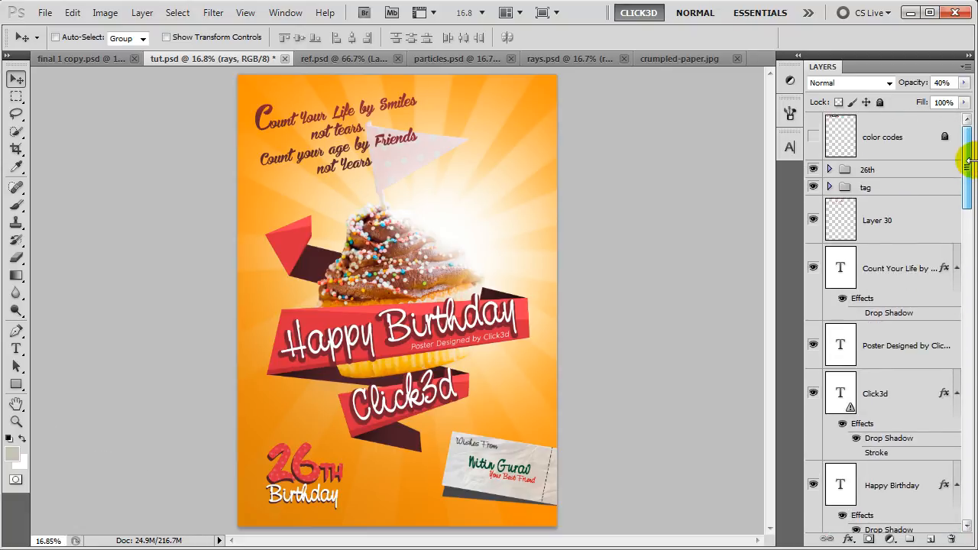
# Bring the particles group from particles.psd in above the 26th group and raise the Count Your Life text over it.
pyautogui.click(894, 172)
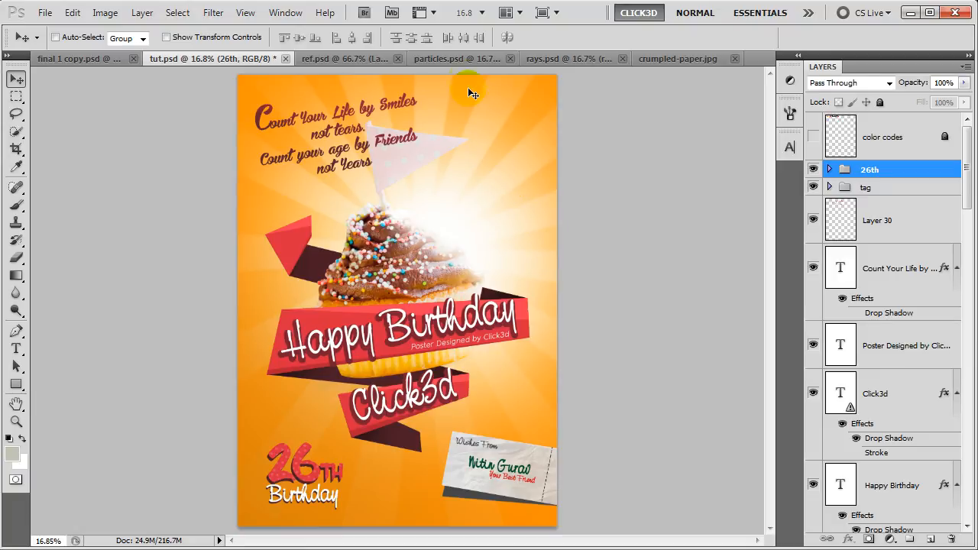
pyautogui.click(463, 60)
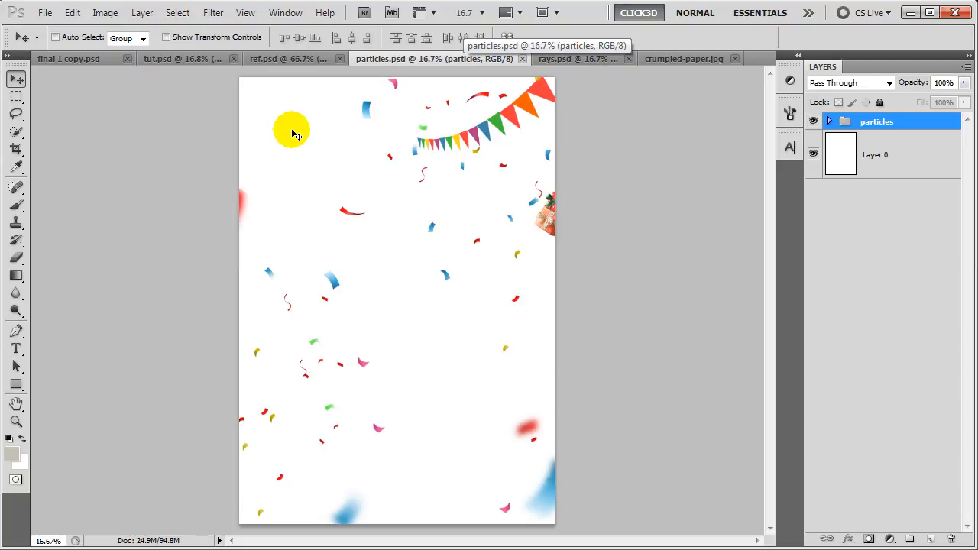
pyautogui.moveTo(271, 123); pyautogui.dragTo(355, 182)
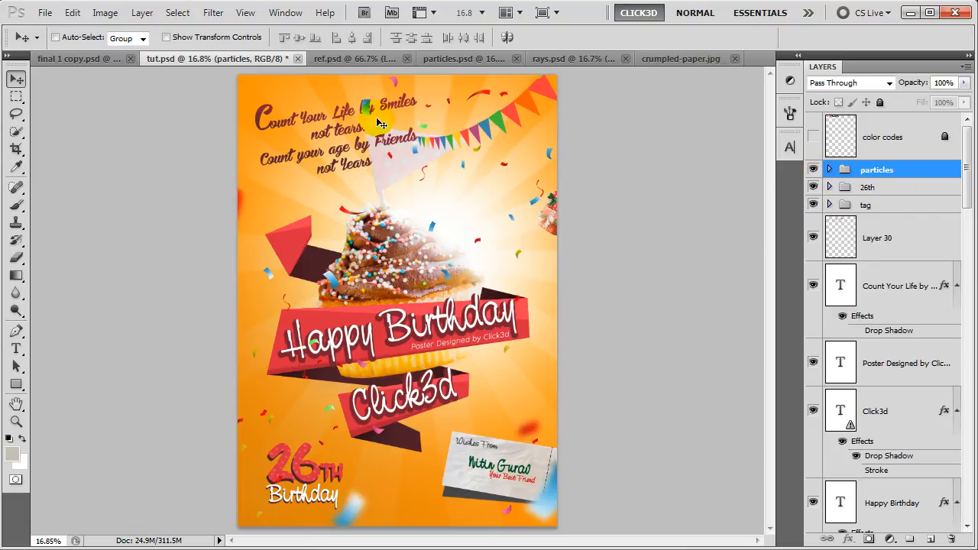
pyautogui.moveTo(871, 285); pyautogui.dragTo(889, 166)
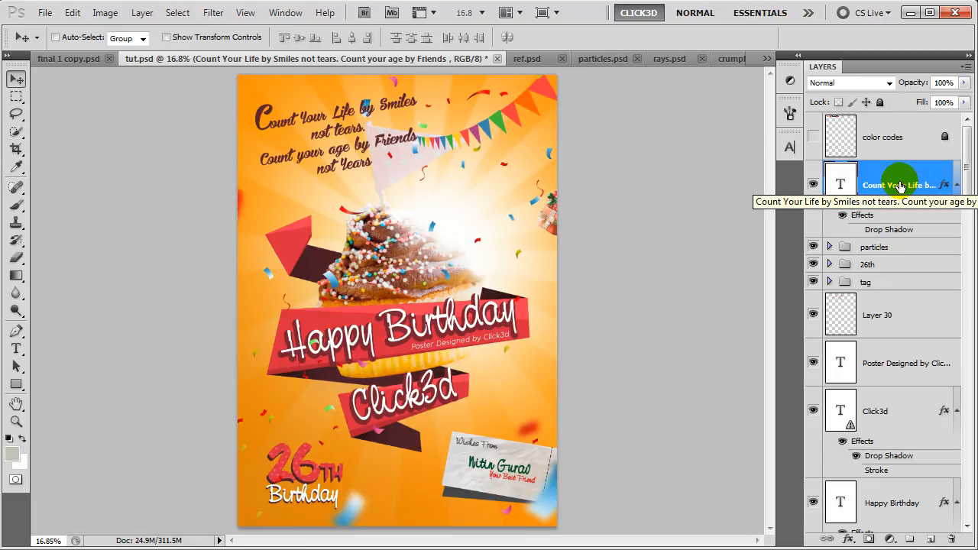
# Stamp all visible layers into a new top layer blended as Linear Light.
pyautogui.hotkey('ctrl', 'shift', 'alt', 'e')
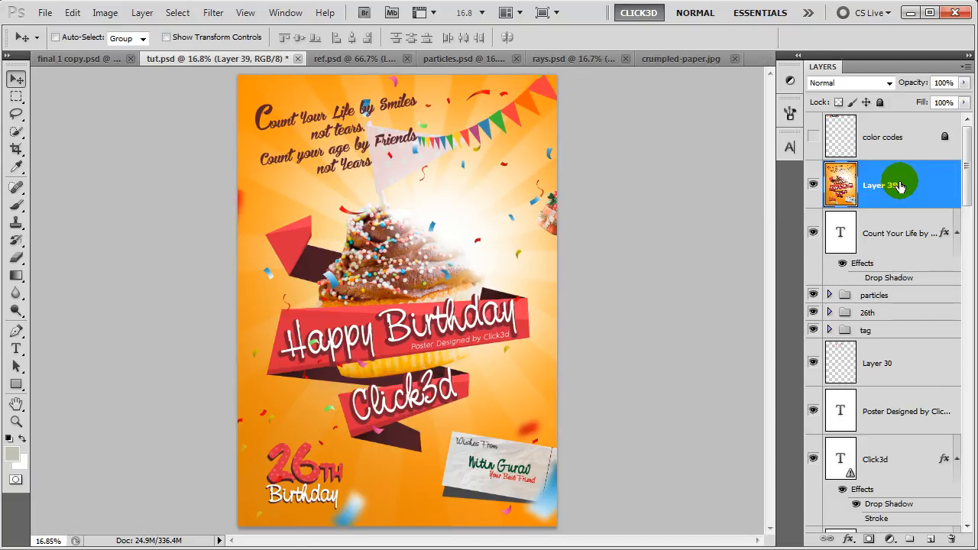
pyautogui.click(850, 83)
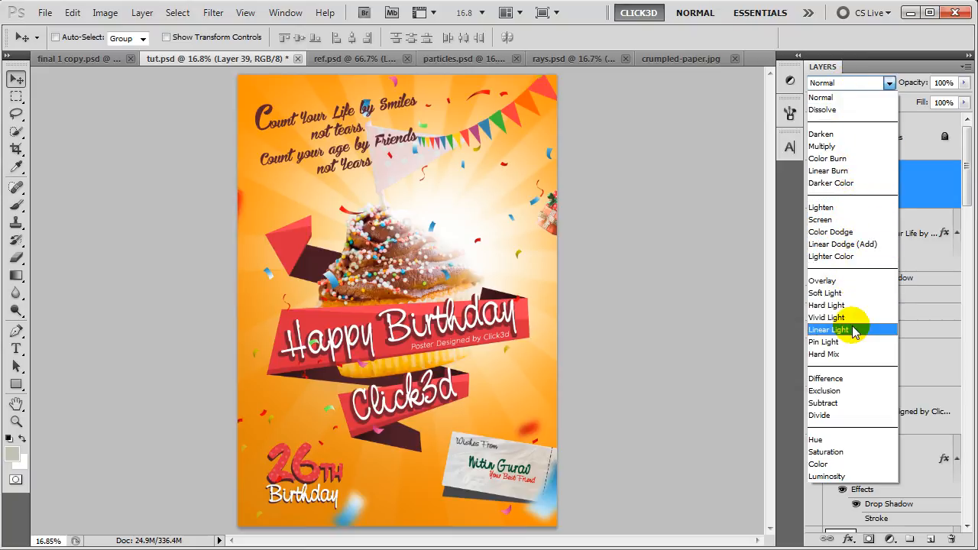
pyautogui.click(853, 330)
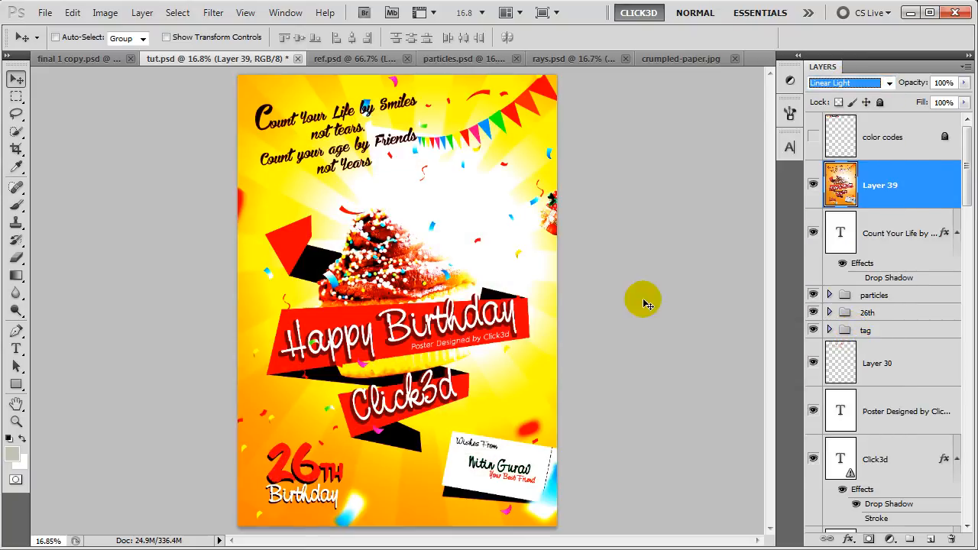
# Apply a High Pass filter with a 0.8-pixel radius to the merged layer.
pyautogui.click(213, 13)
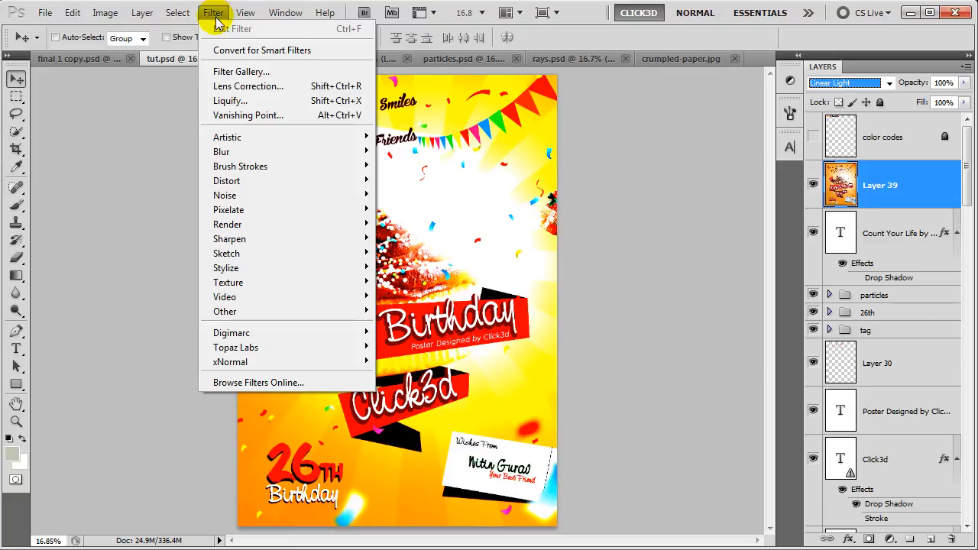
pyautogui.moveTo(360, 308)
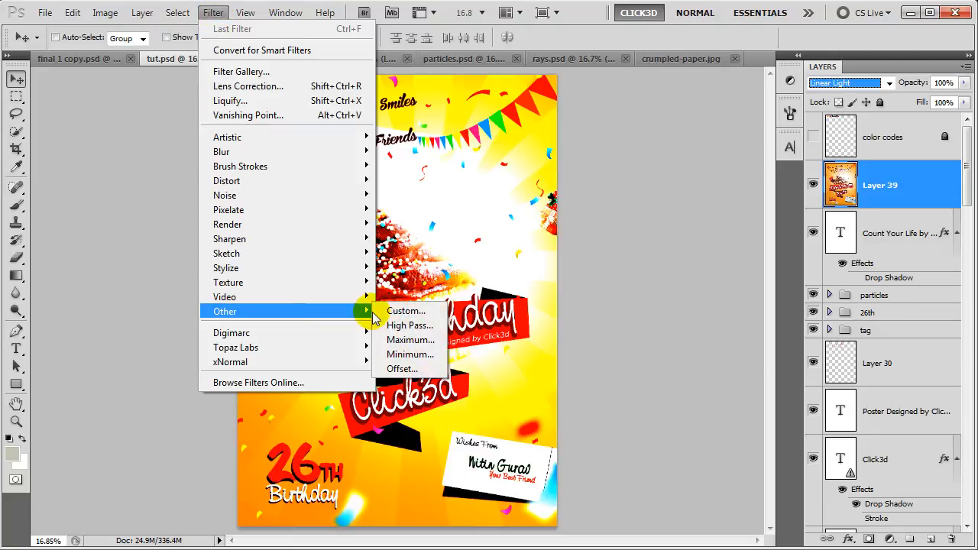
pyautogui.click(423, 328)
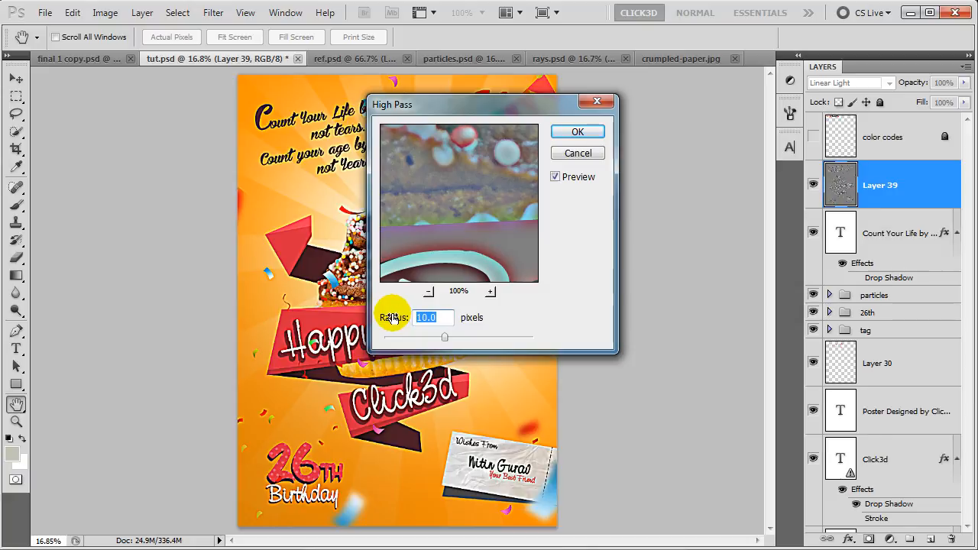
pyautogui.write('.8')
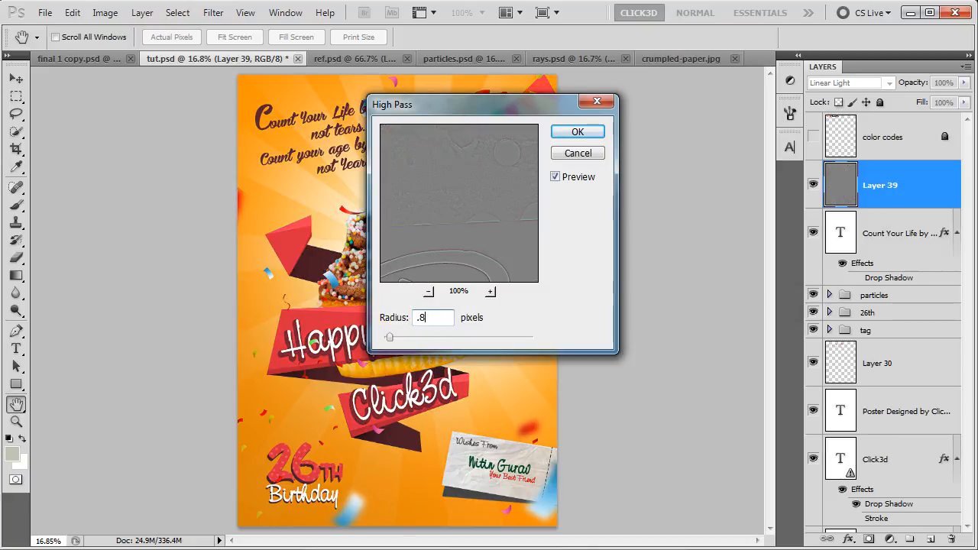
pyautogui.click(578, 132)
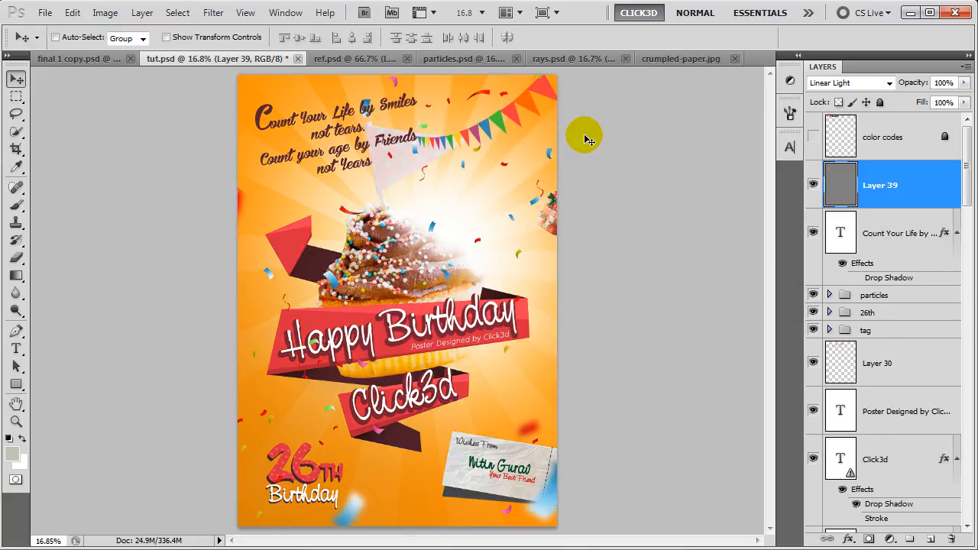